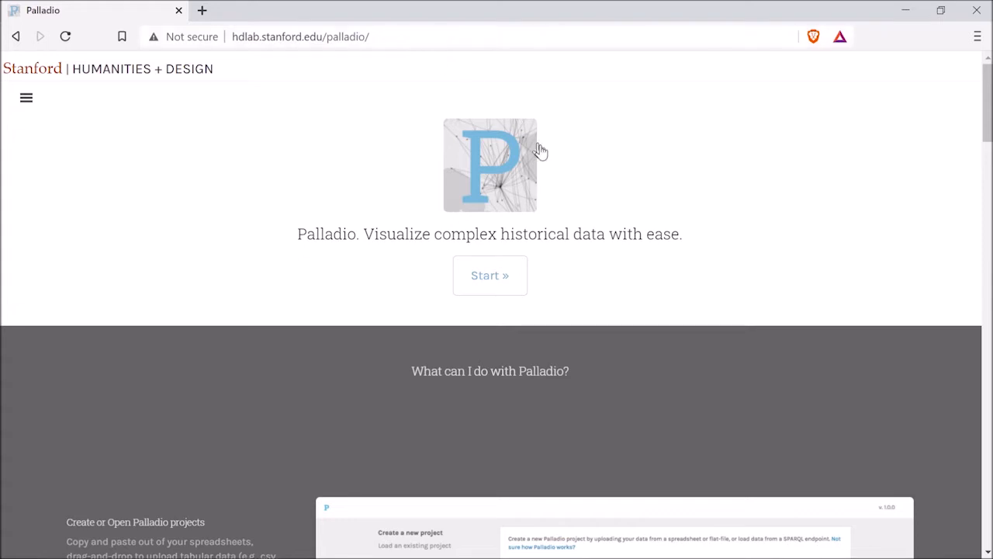
Step: Look through the Palladio homepage's overview of creating projects and its map, graph, table and gallery views
scroll(712, 260, down, 2)
scroll(712, 260, down, 5)
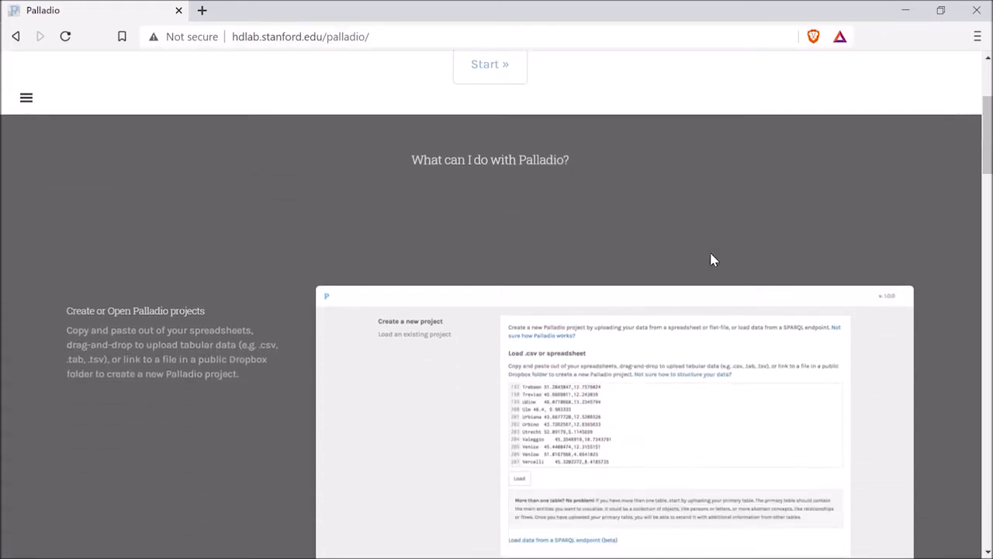
scroll(713, 260, down, 6)
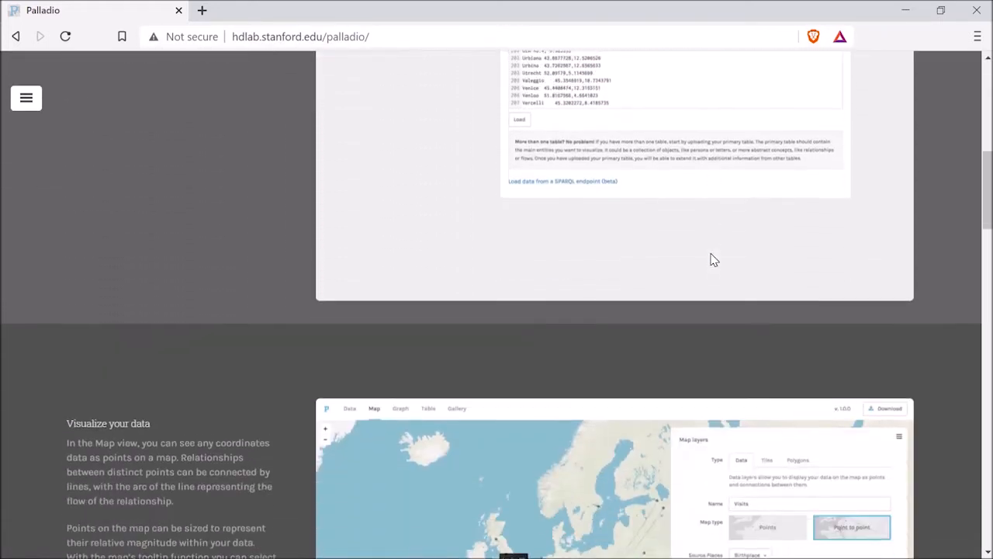
scroll(714, 260, down, 2)
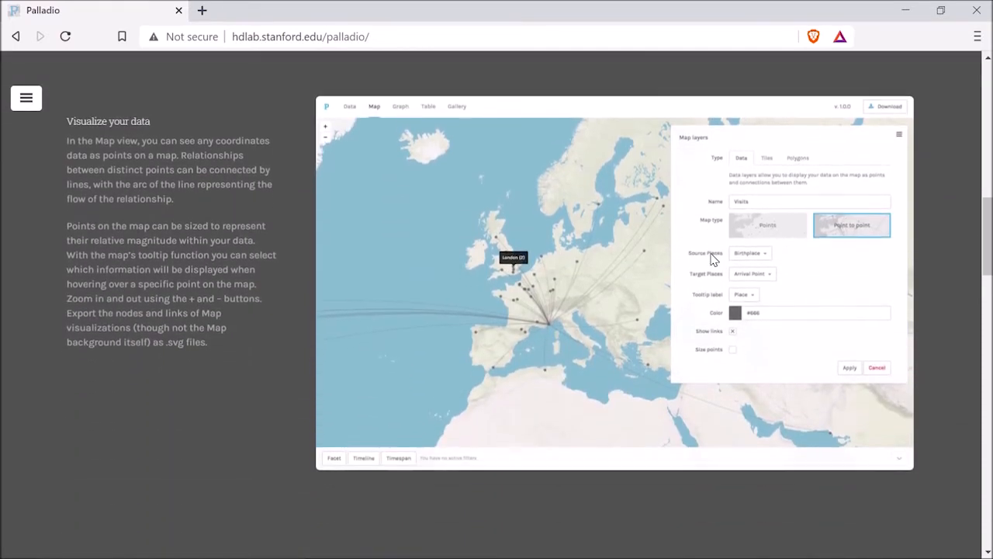
scroll(710, 254, down, 6)
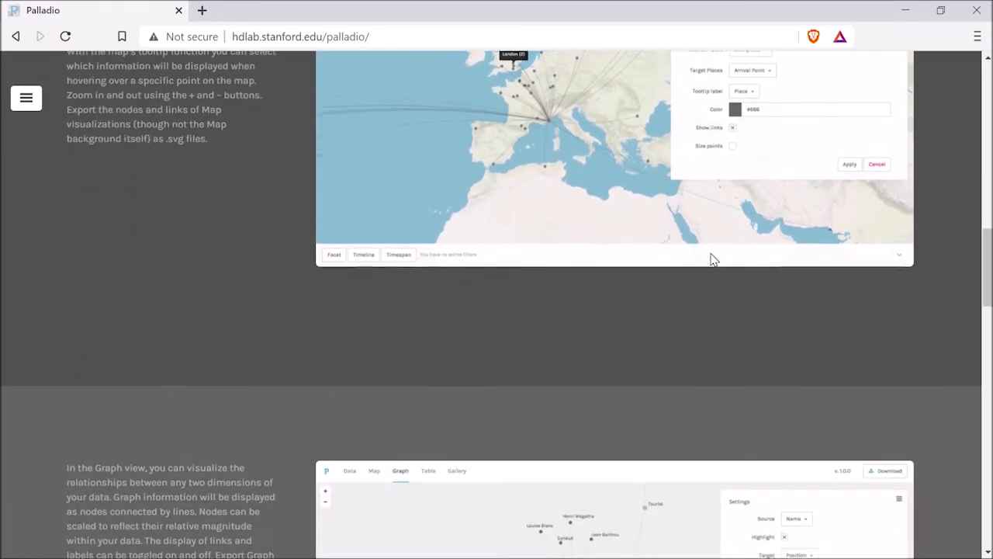
scroll(714, 260, down, 1)
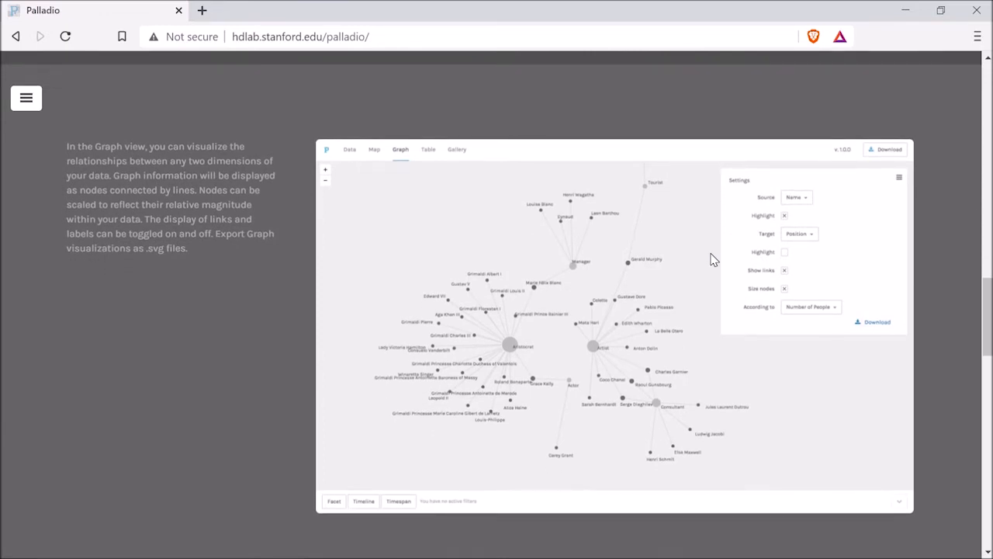
scroll(714, 260, down, 8)
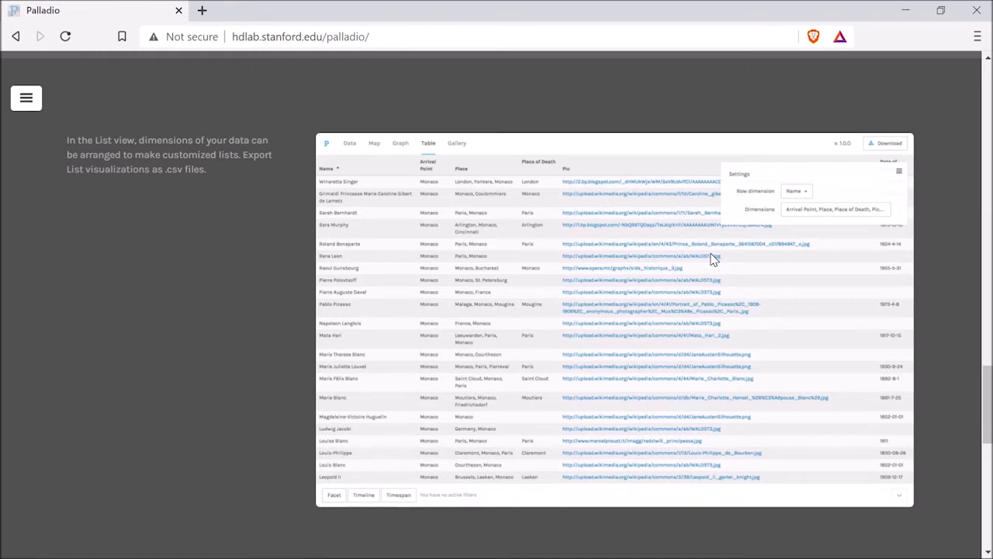
scroll(714, 260, down, 8)
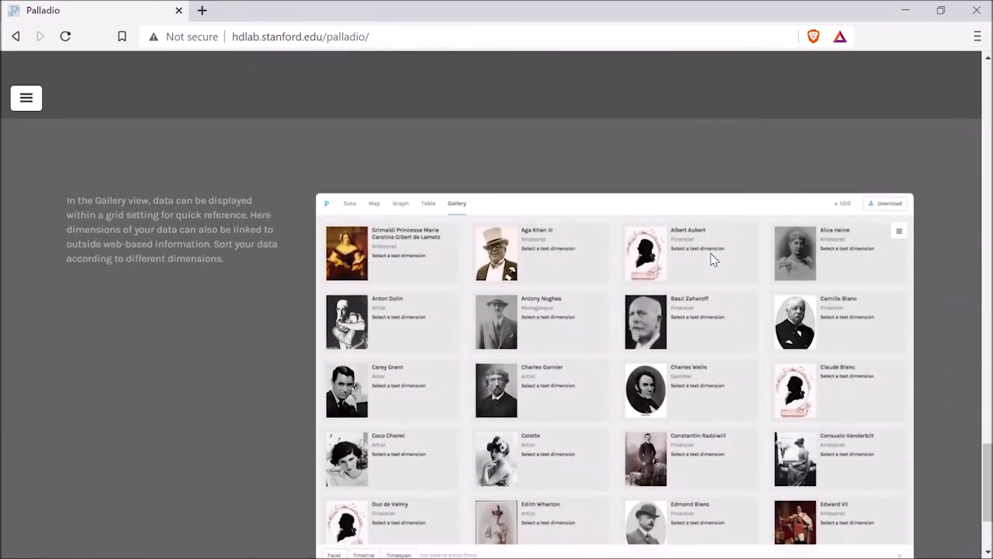
scroll(898, 272, down, 1)
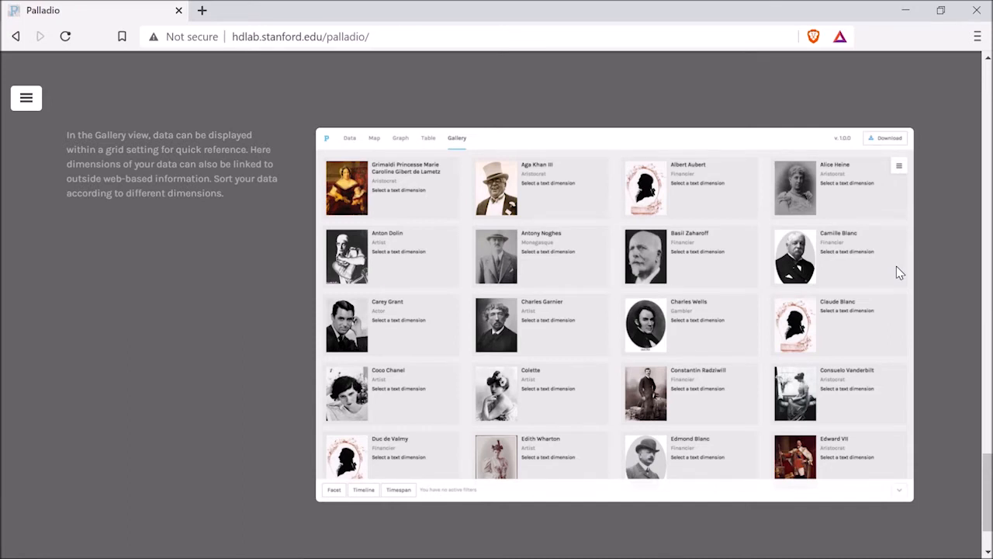
scroll(897, 273, up, 10)
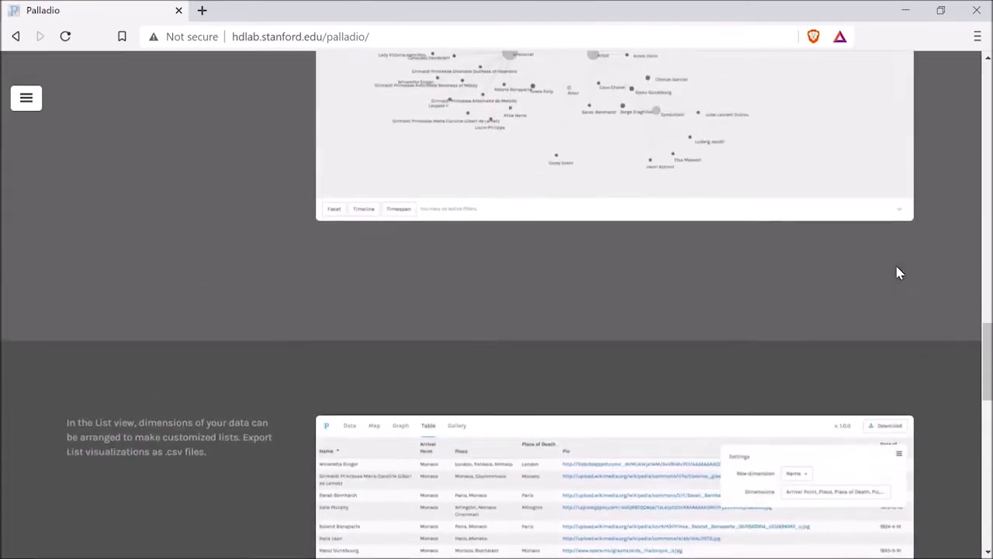
scroll(896, 272, up, 15)
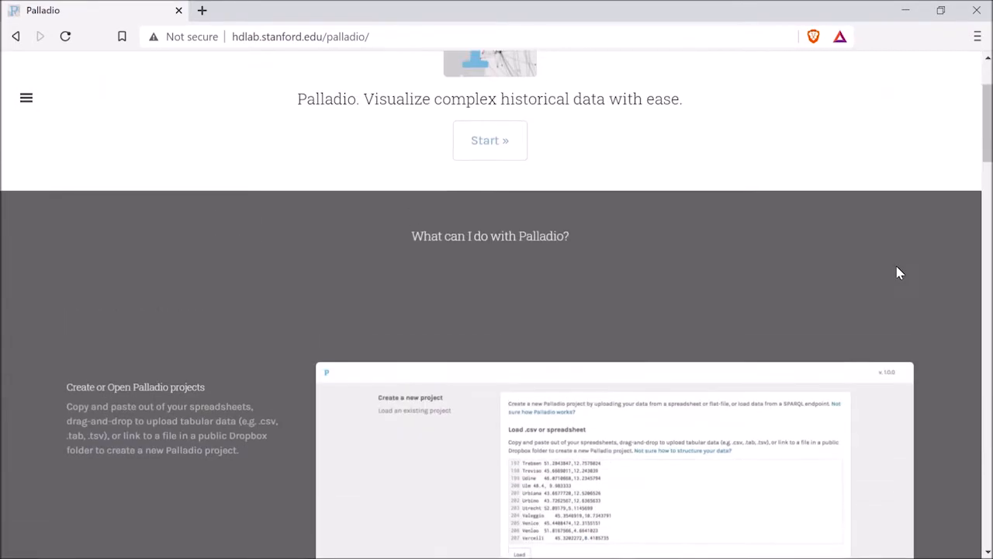
scroll(896, 272, up, 2)
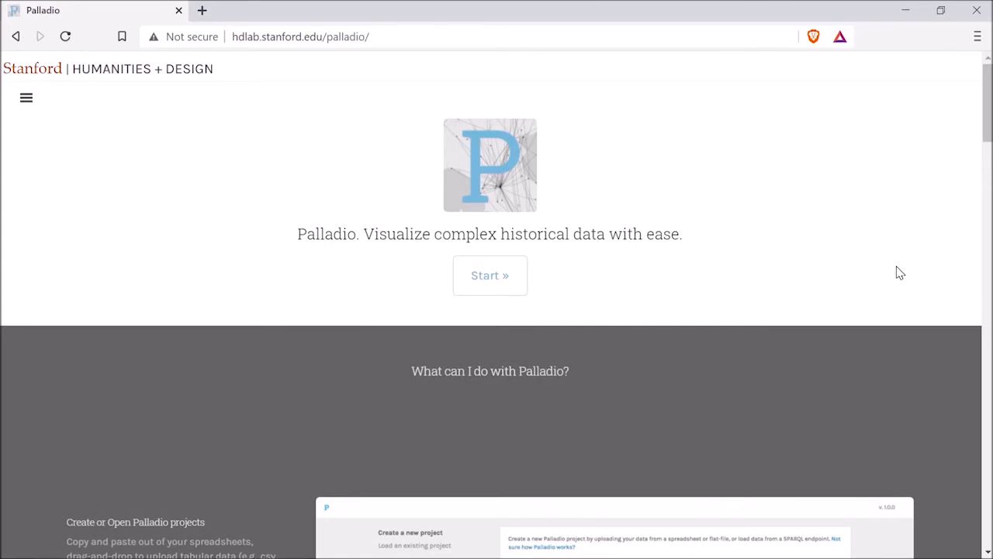
Step: Start Palladio, follow the help link on structuring data, and check the site's navigation for tutorials and FAQs
click(505, 283)
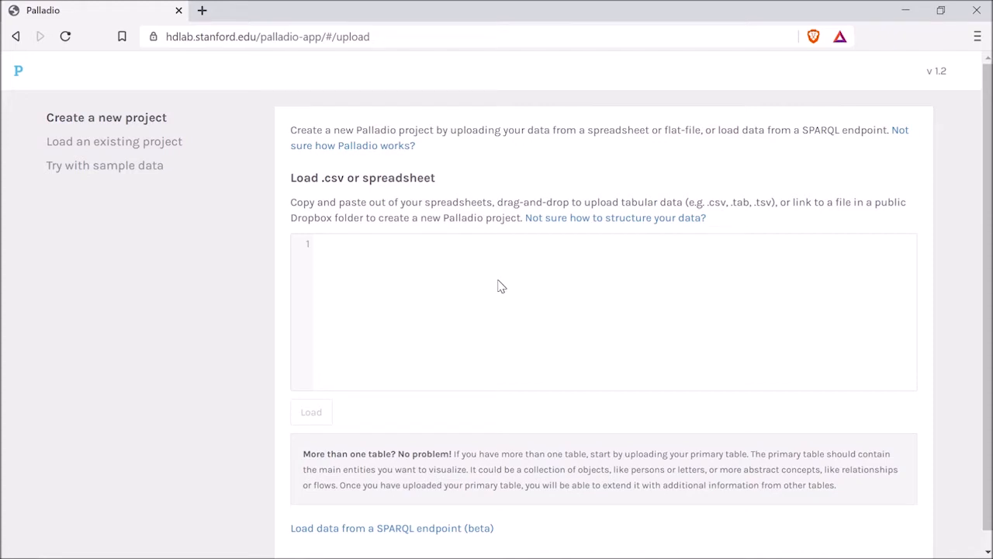
click(585, 225)
scroll(675, 332, down, 5)
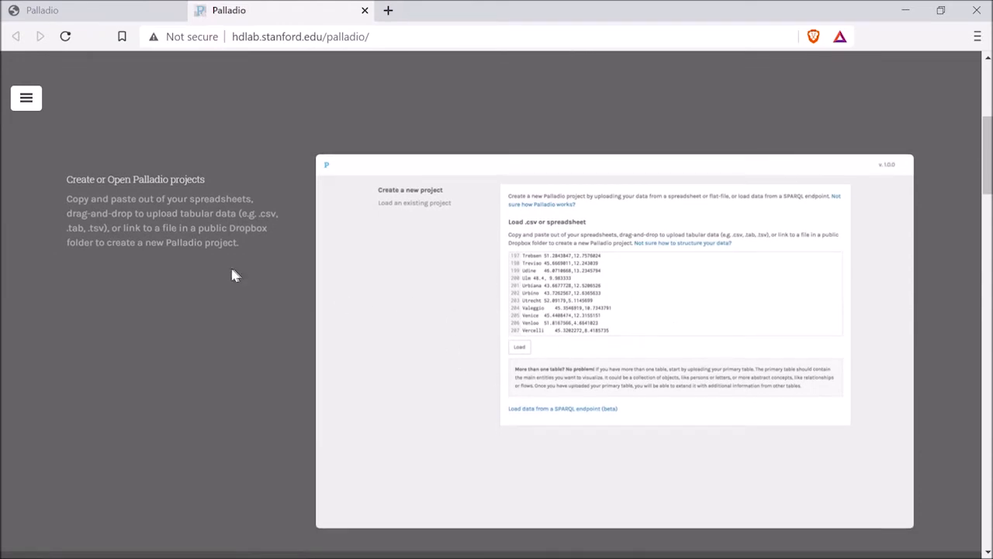
click(26, 99)
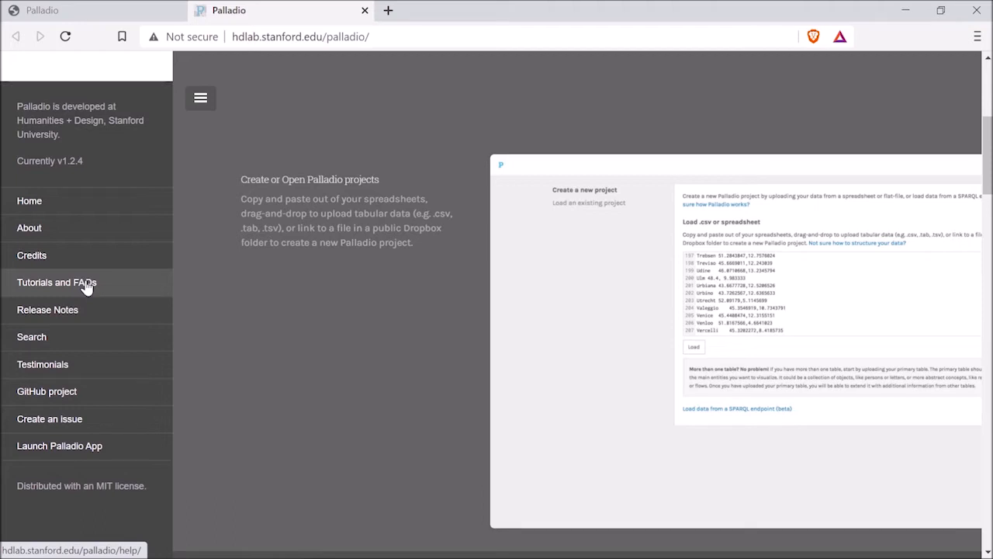
click(195, 106)
scroll(380, 153, up, 5)
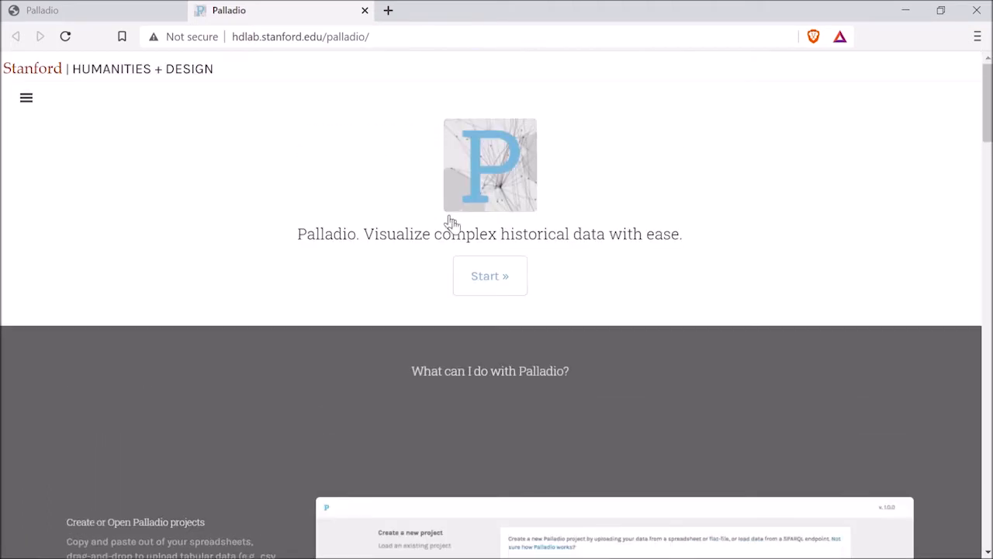
Step: Start a new Palladio project and open the Relationships file from the 8_Palladio folder in Excel
click(495, 293)
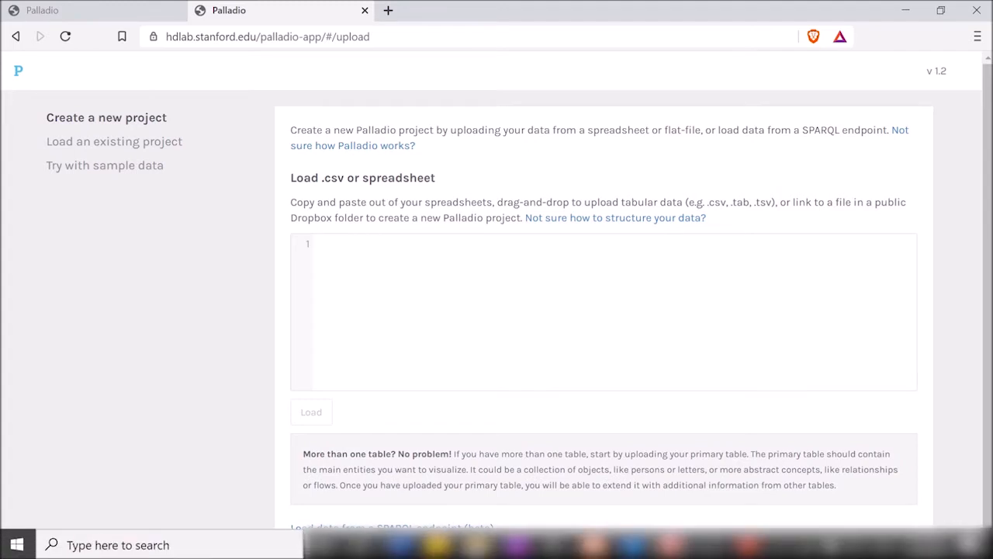
click(477, 545)
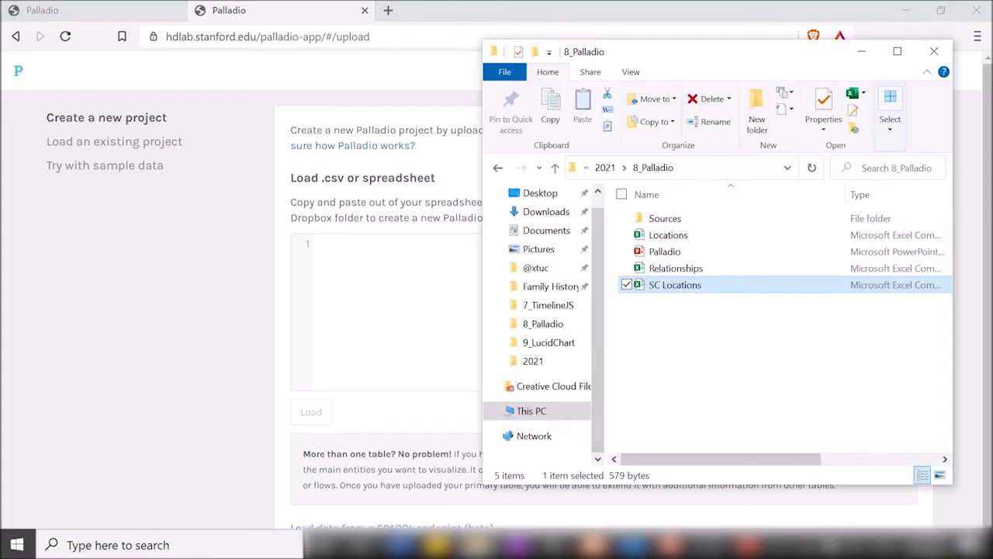
double_click(669, 271)
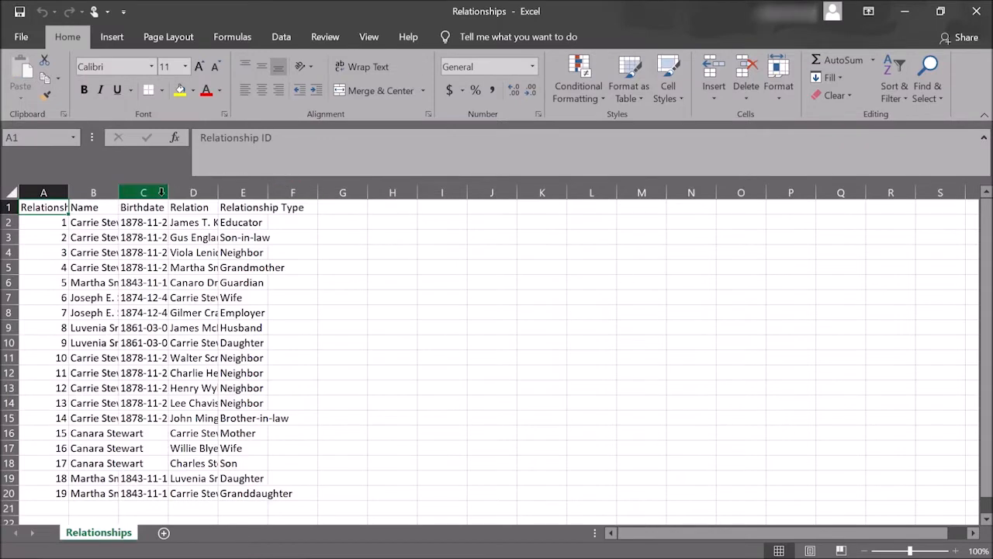
Step: Autofit columns A through E of the Relationships sheet, review the headings, and close the file without saving
double_click(167, 193)
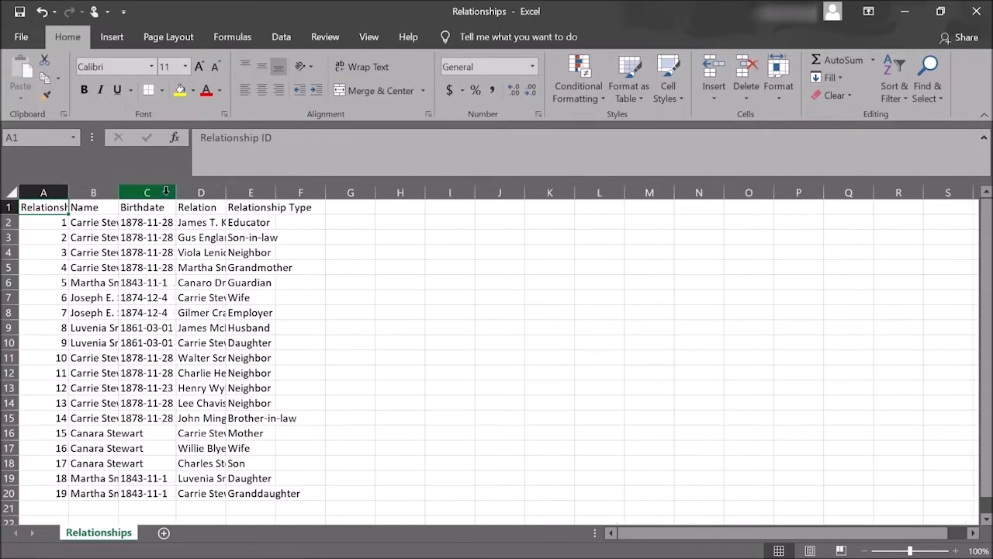
double_click(69, 192)
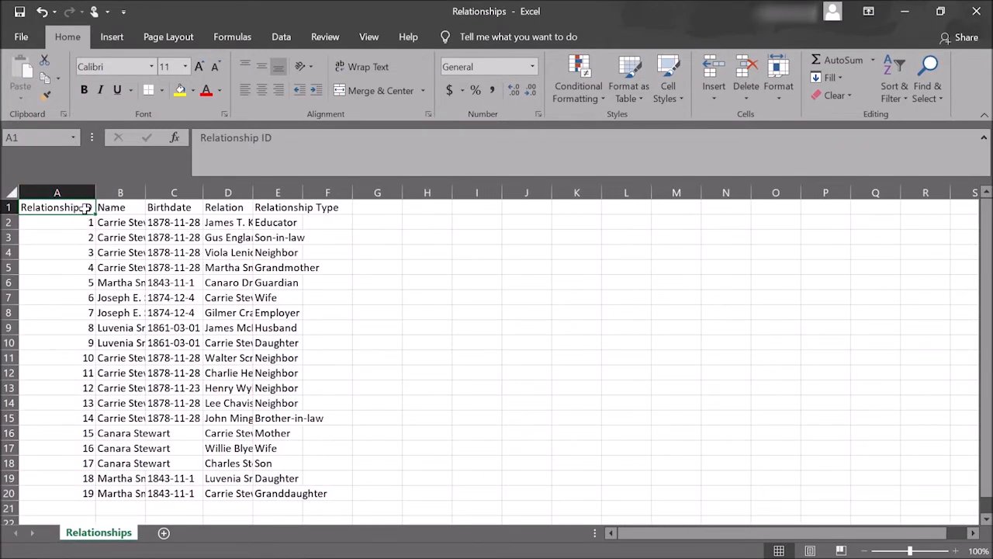
double_click(145, 192)
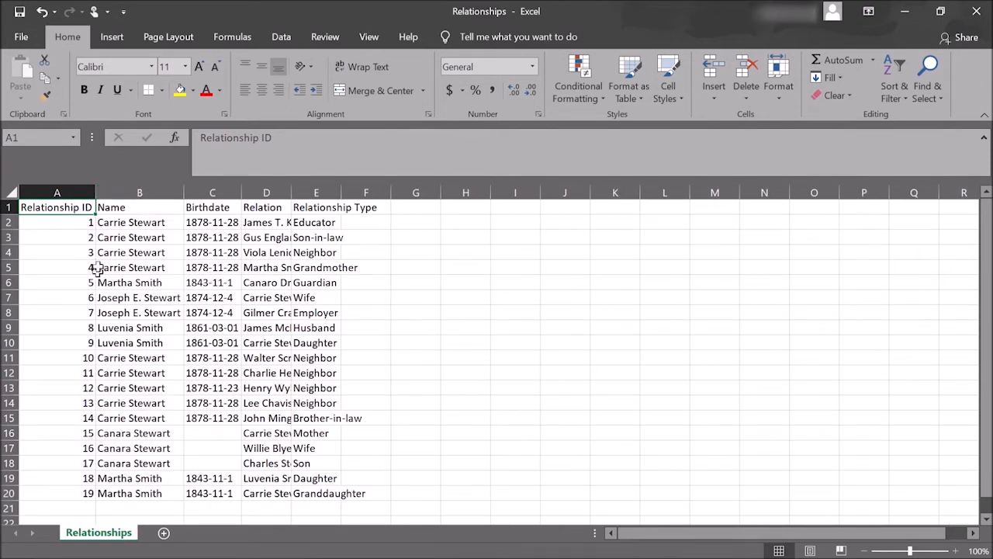
click(145, 209)
click(222, 207)
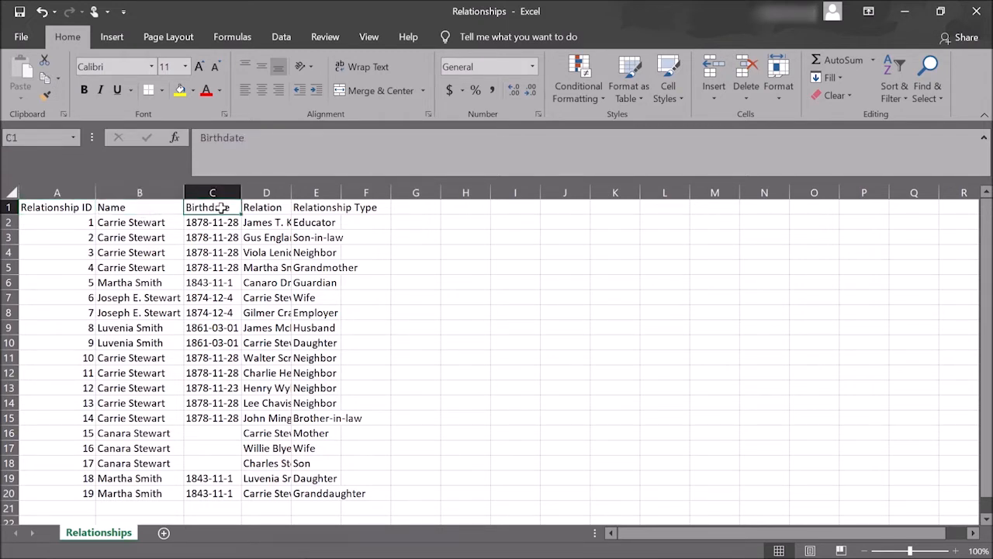
click(270, 207)
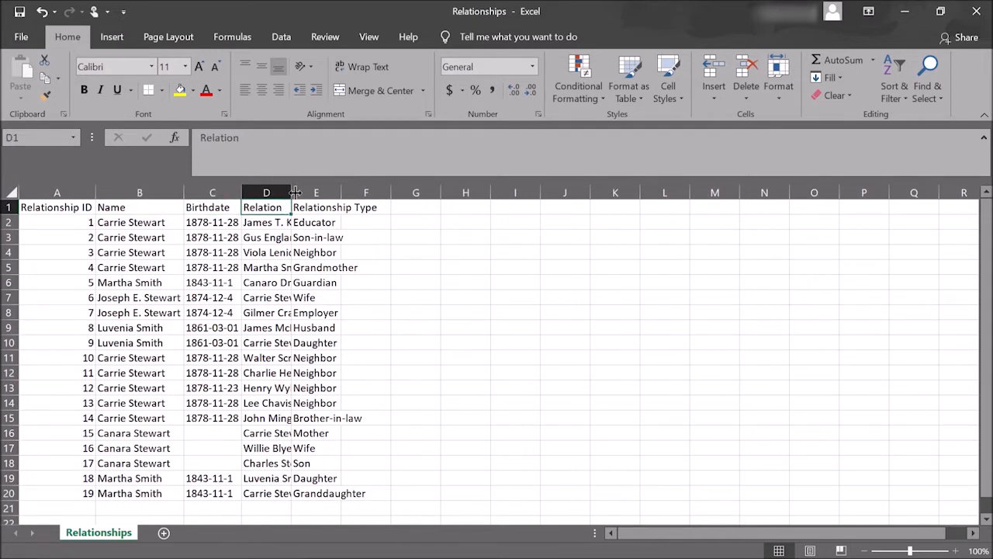
double_click(294, 193)
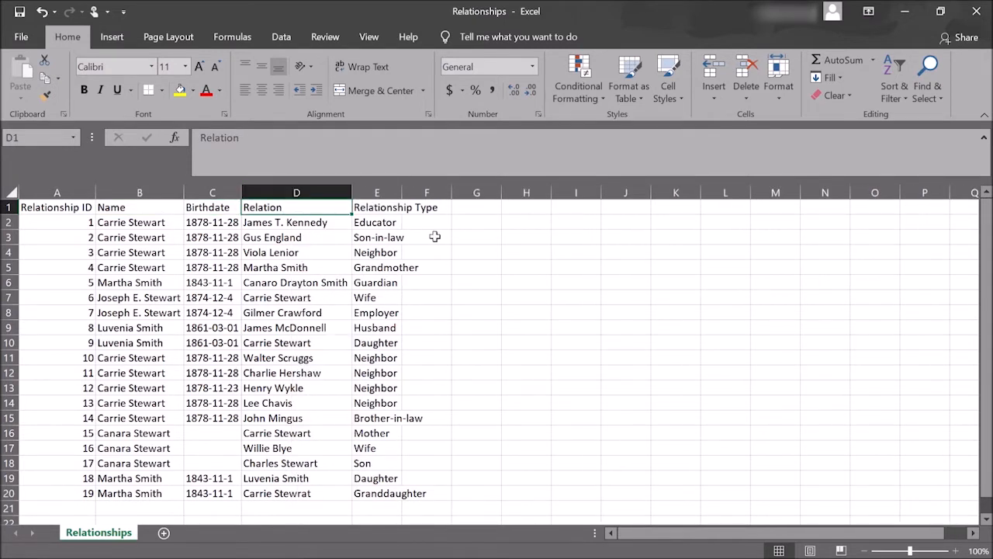
double_click(402, 191)
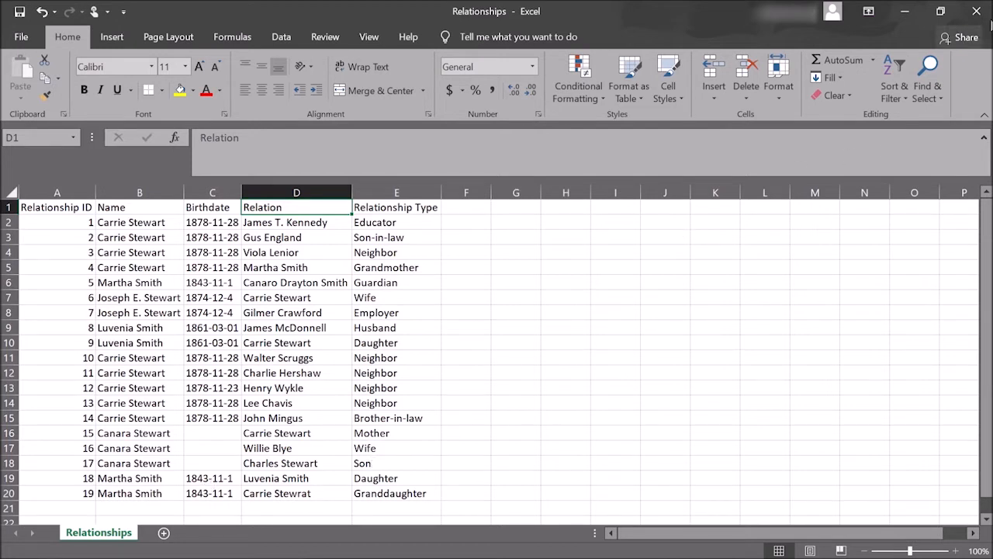
click(975, 16)
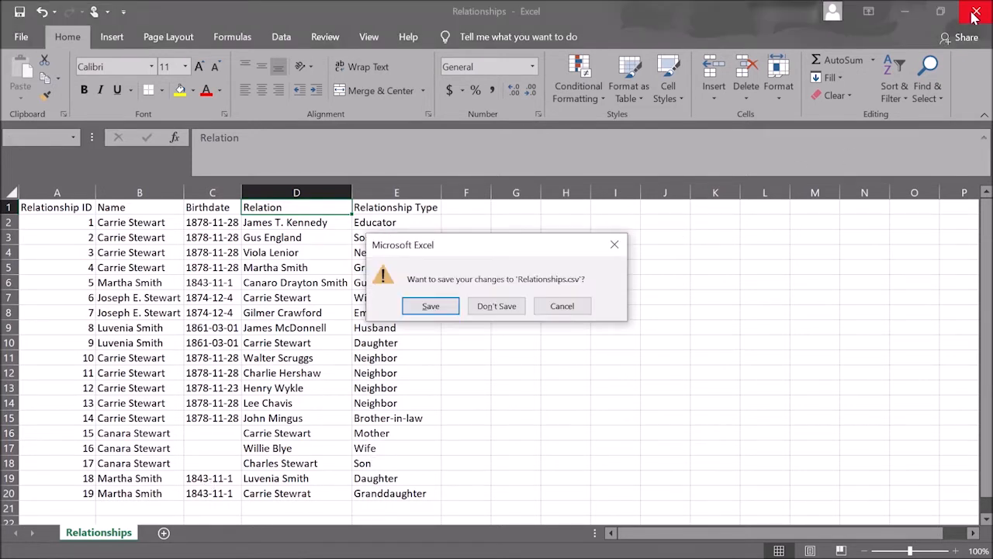
click(497, 306)
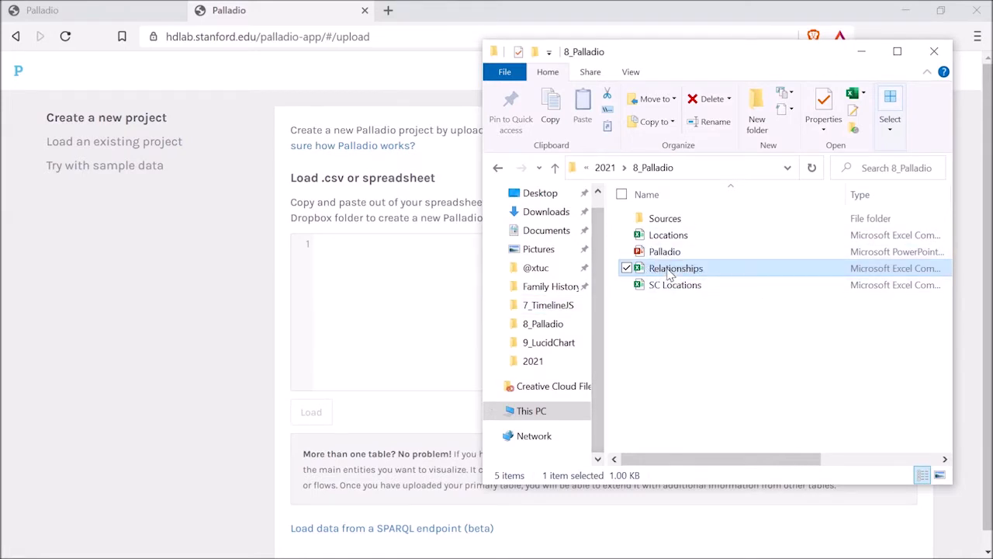
Step: Add the Relationships CSV file from the 8_Palladio folder to the new project's data box and review its comma-separated headings
drag(669, 274, 392, 327)
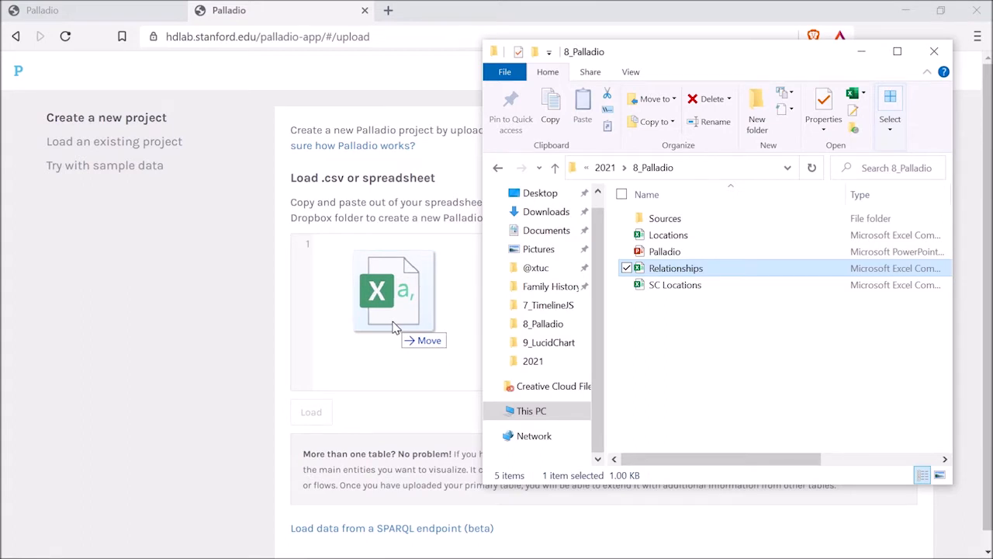
drag(392, 325, 387, 318)
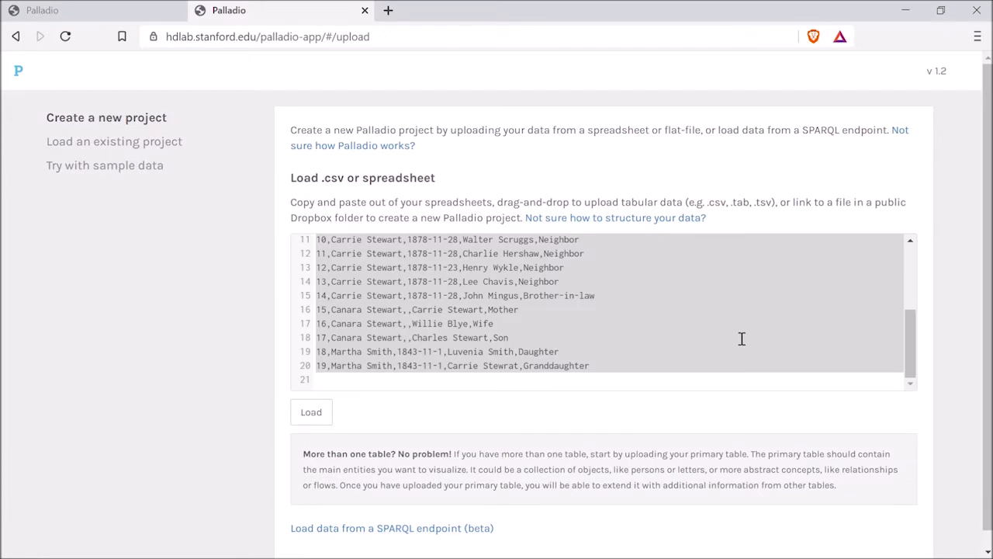
scroll(741, 339, up, 2)
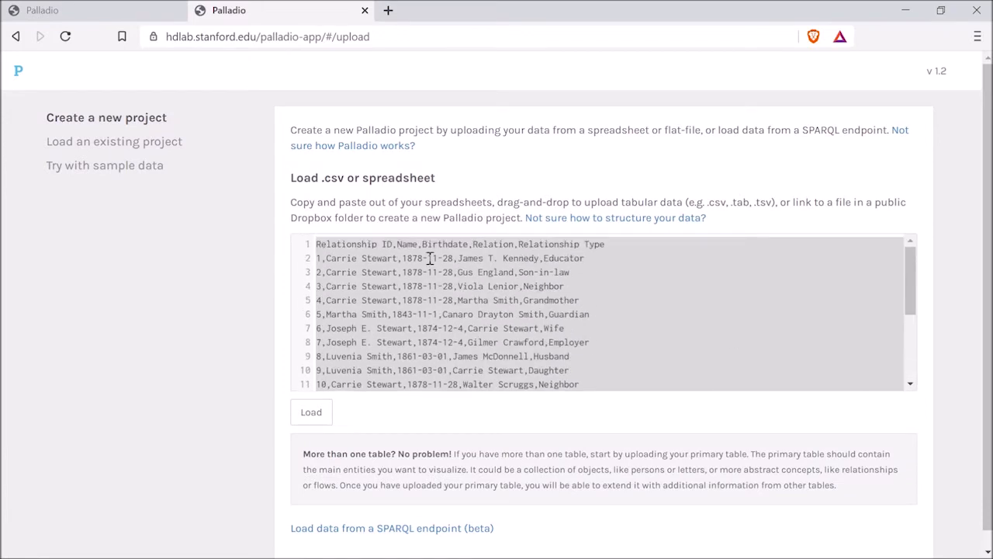
click(644, 358)
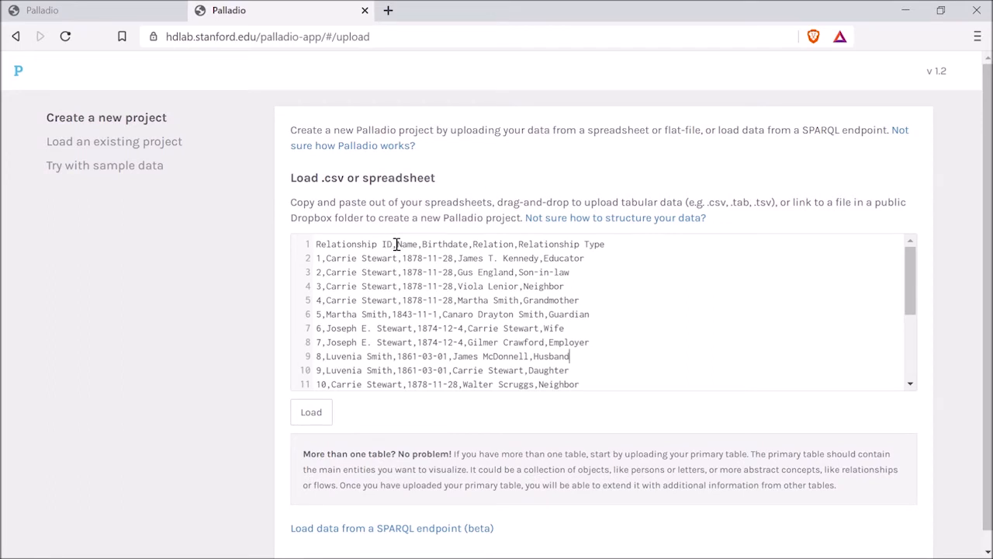
click(473, 245)
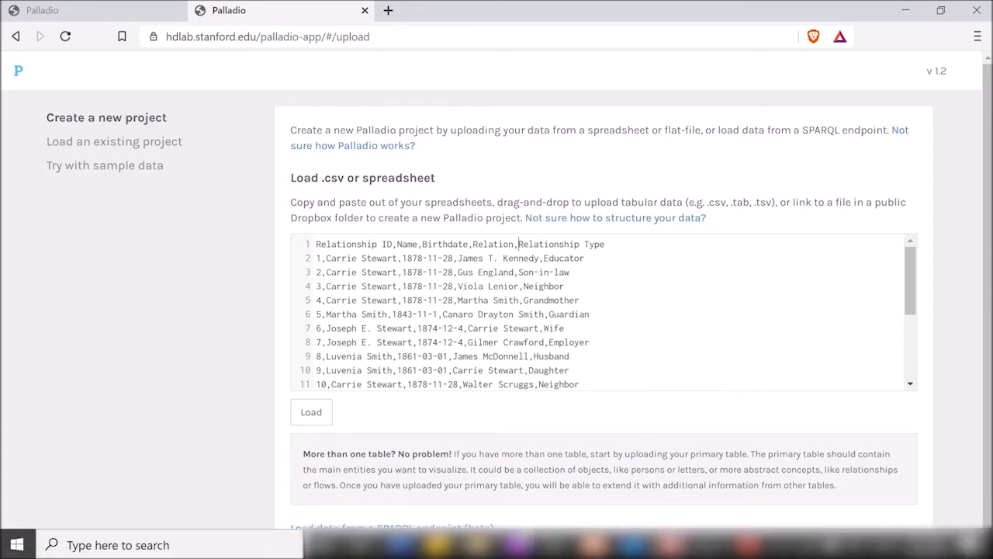
Step: Reopen the Relationships file from the 8_Palladio folder in Excel and examine its column headings and first record
click(481, 545)
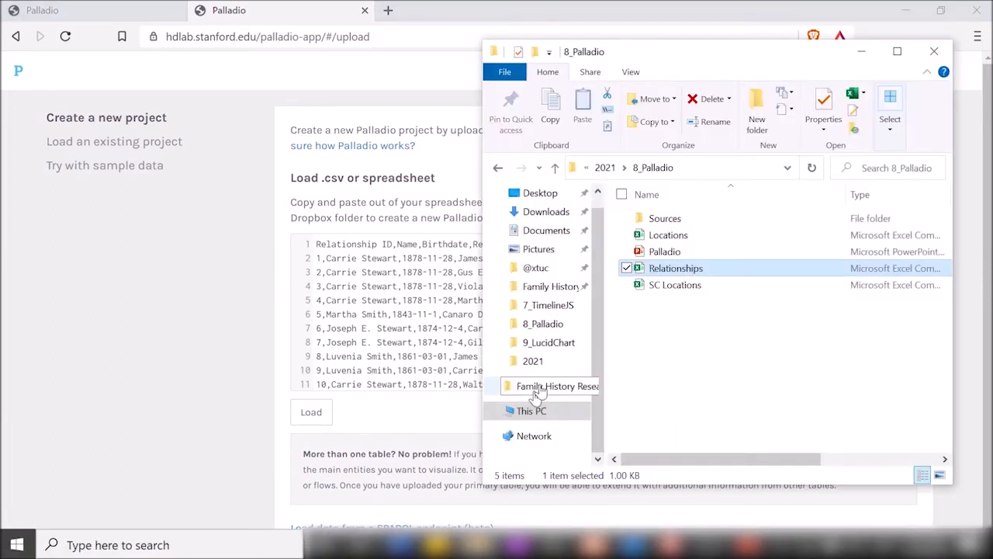
double_click(646, 269)
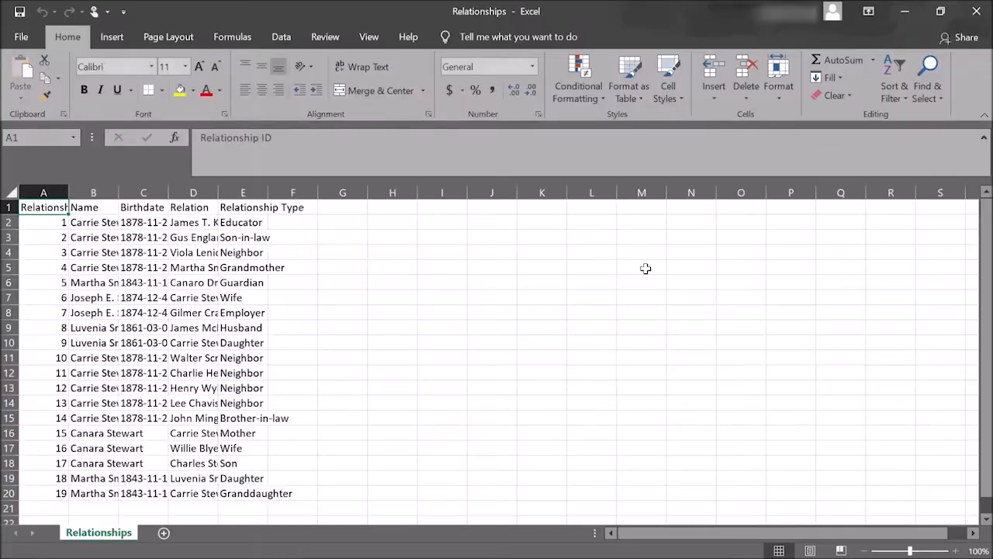
click(99, 208)
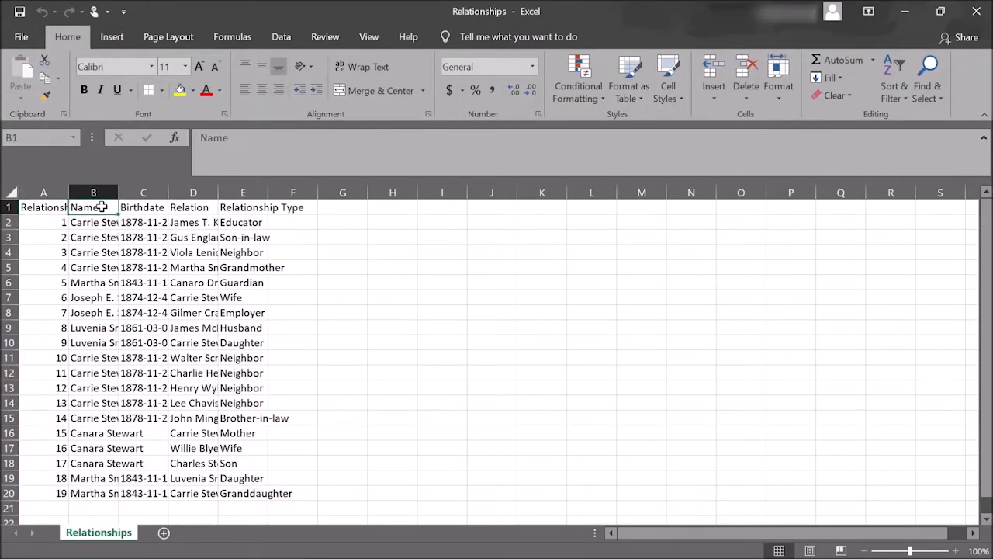
click(146, 208)
click(187, 207)
click(237, 207)
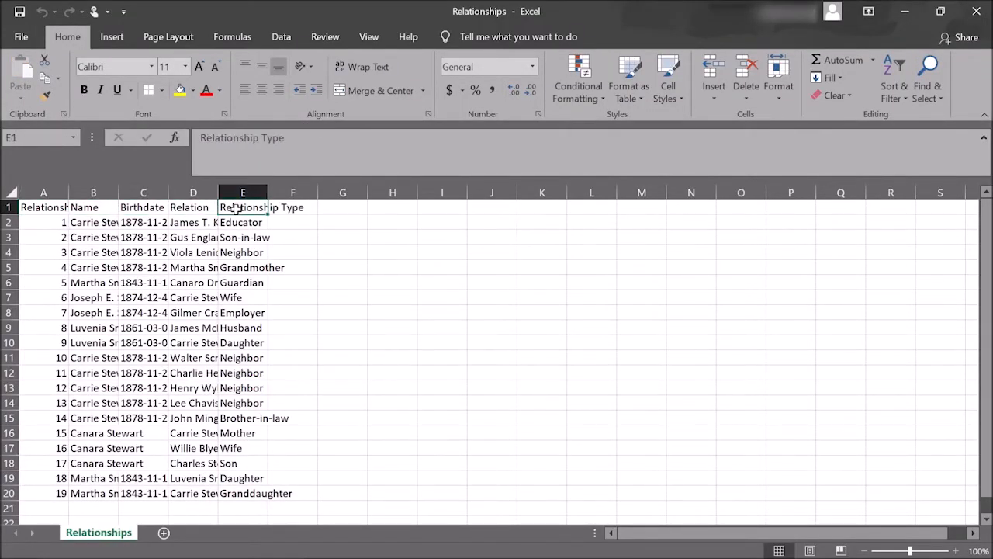
click(31, 222)
click(97, 223)
click(147, 224)
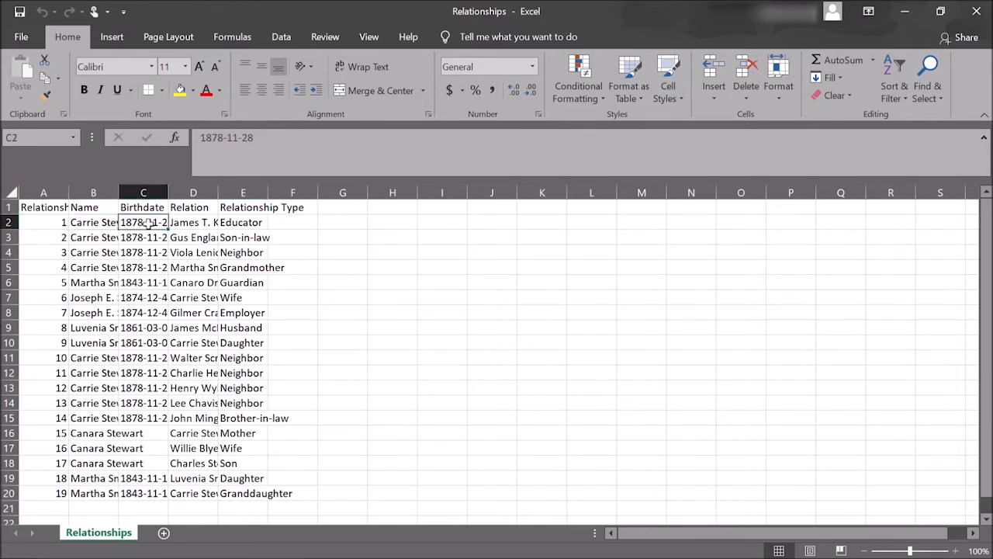
click(200, 225)
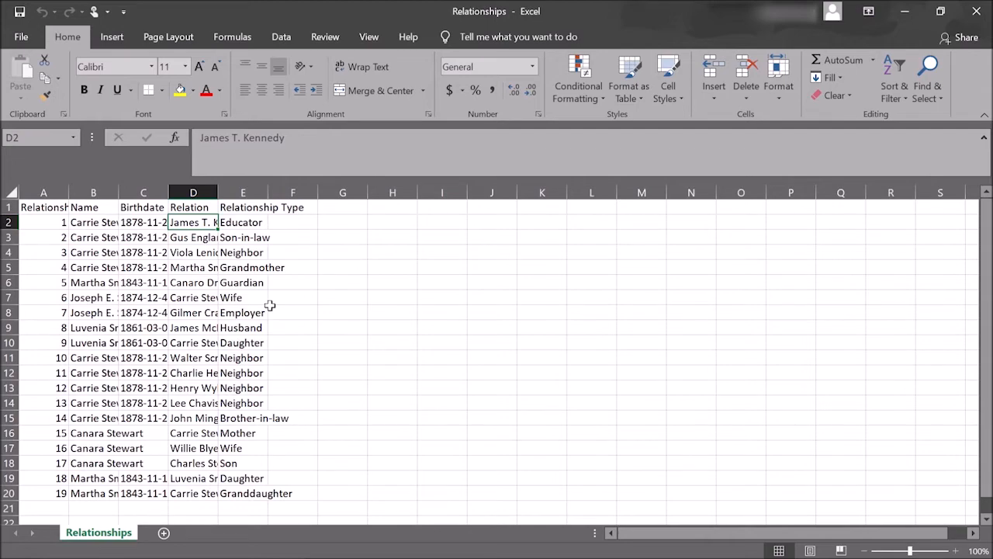
Step: Check the CSV (Comma delimited) save format for the Relationships file in the 8_Palladio folder, cancel saving, and return to Palladio
click(21, 38)
click(82, 250)
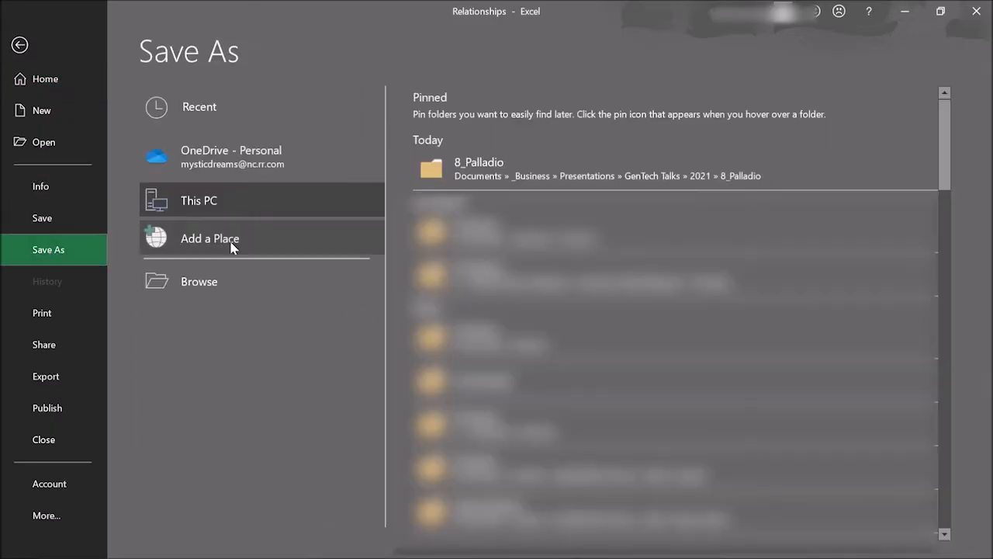
click(478, 179)
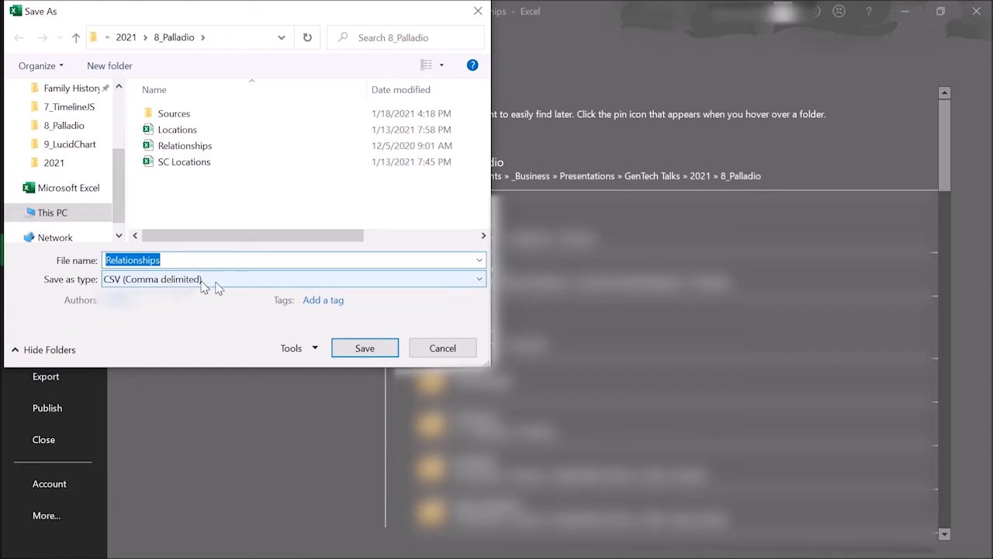
click(431, 352)
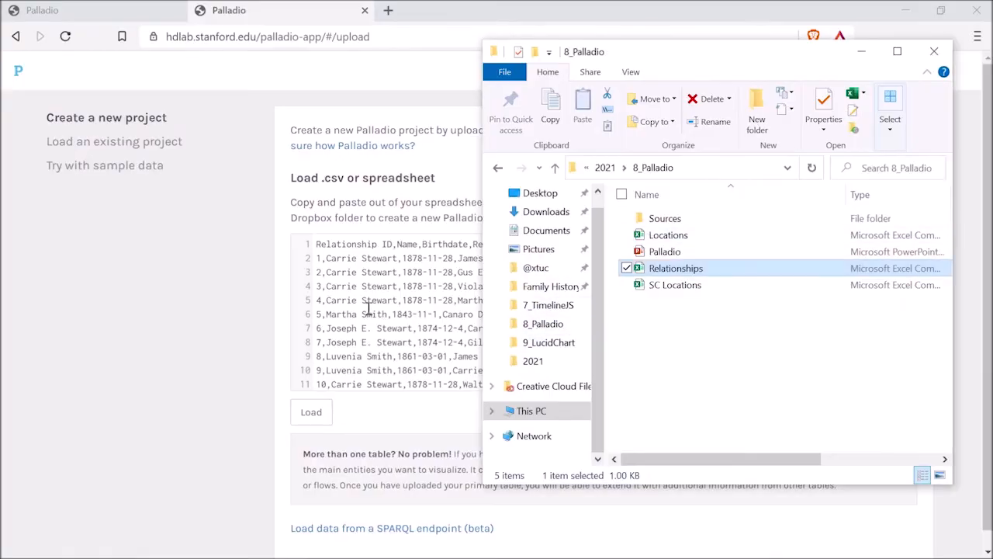
click(297, 315)
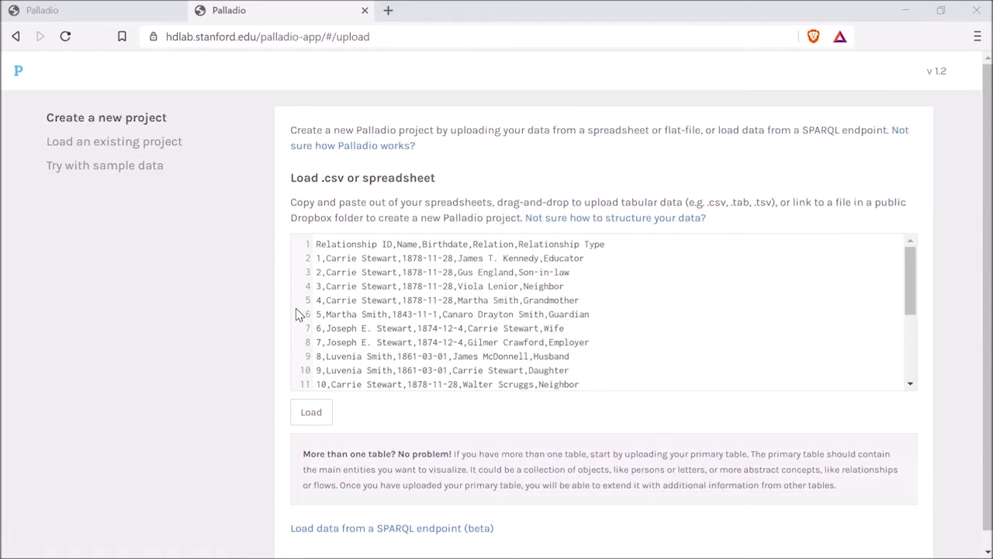
Step: Review the comma-separated relationship rows and load them into the new Palladio project
scroll(578, 350, down, 2)
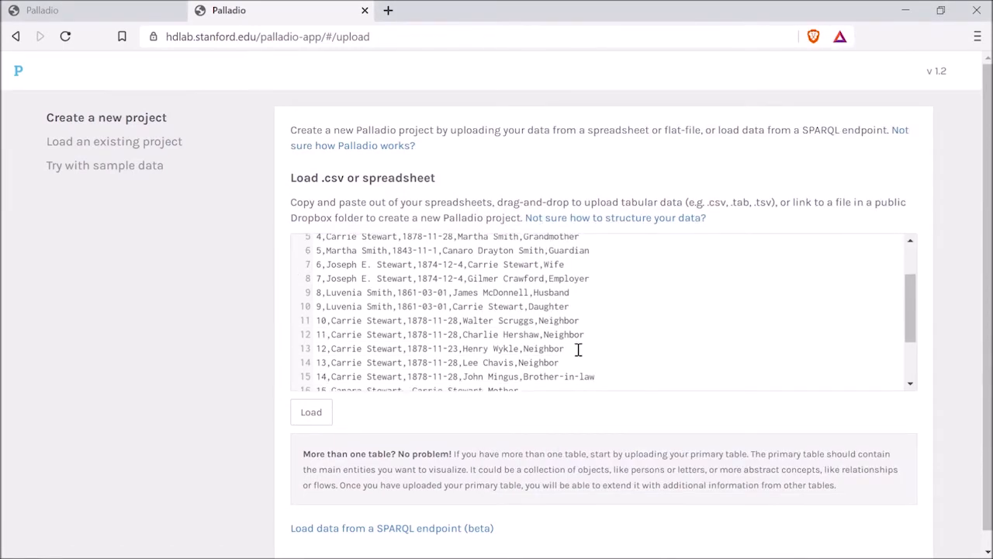
scroll(959, 282, down, 1)
scroll(959, 282, up, 1)
click(313, 417)
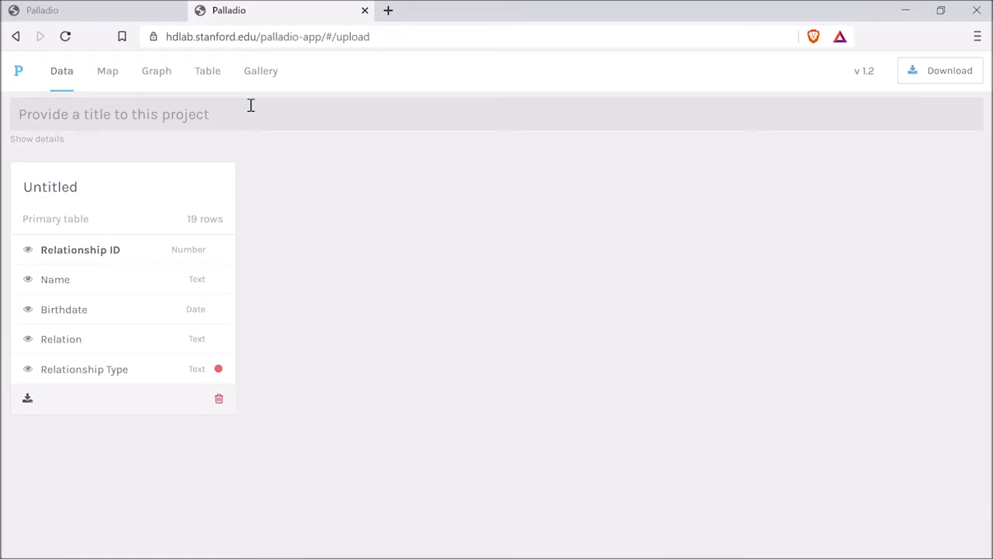
Step: Title the project "Relationships in Franklin, NC" and rename its primary table "Relationships"
text(Relationships in Franklin, NC)
click(71, 187)
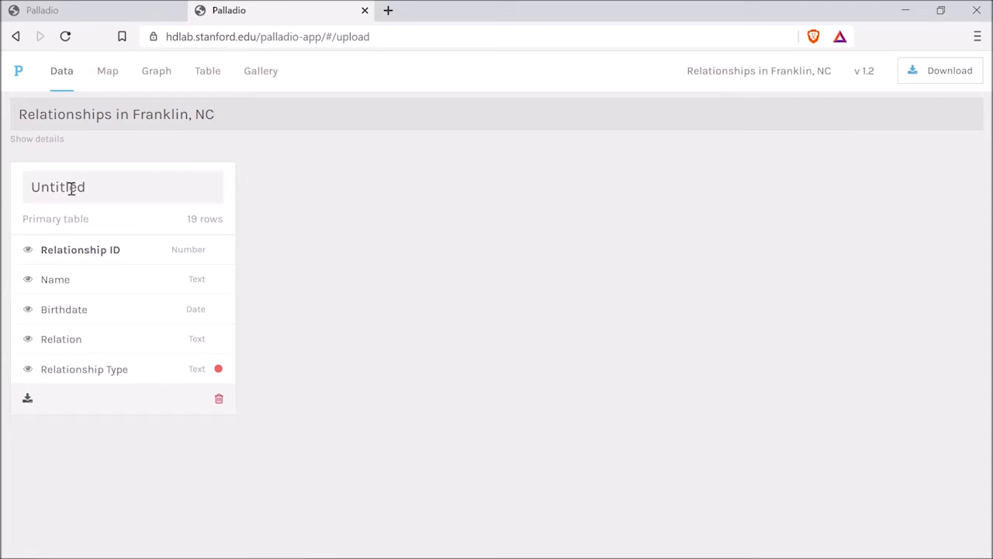
click(72, 187)
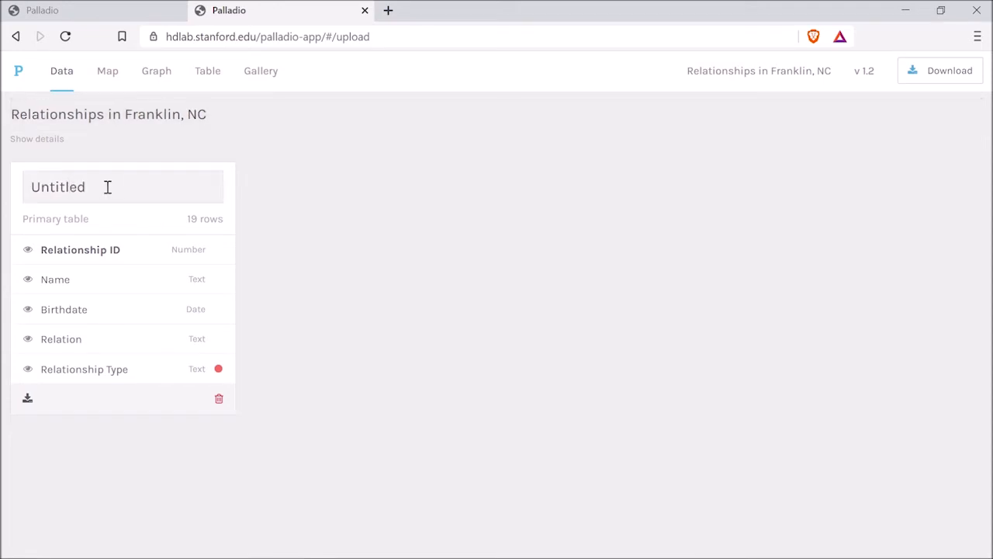
drag(108, 187, 3, 190)
text(Relationships)
Step: Verify the hyphen special character in the Relationship Type dimension after reviewing its unique values, and finish editing the dimension
click(219, 370)
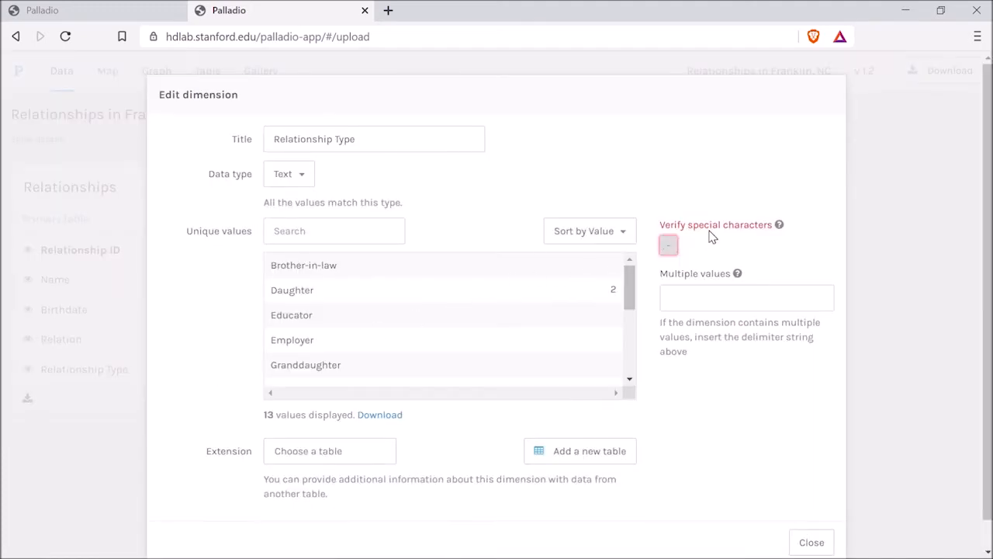
click(668, 244)
scroll(395, 348, down, 5)
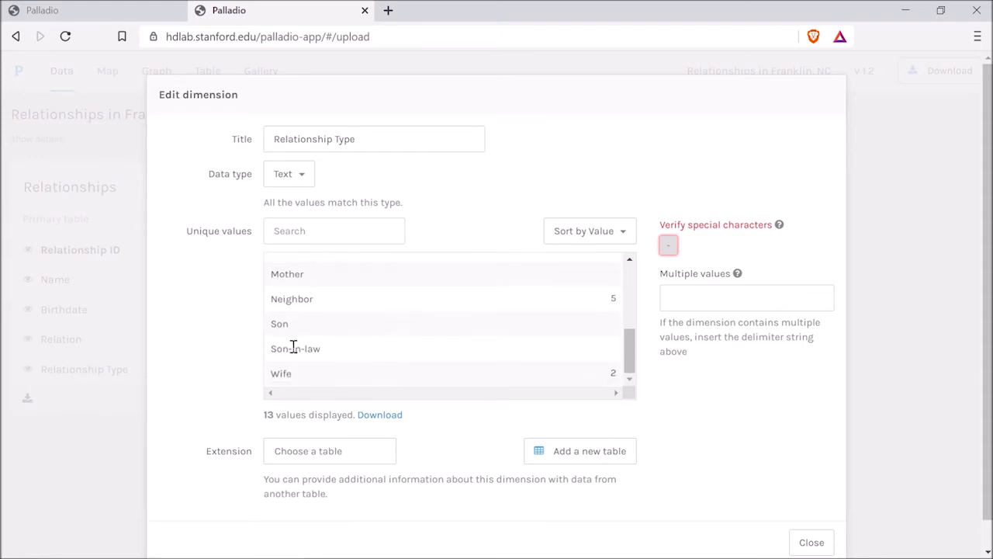
click(668, 247)
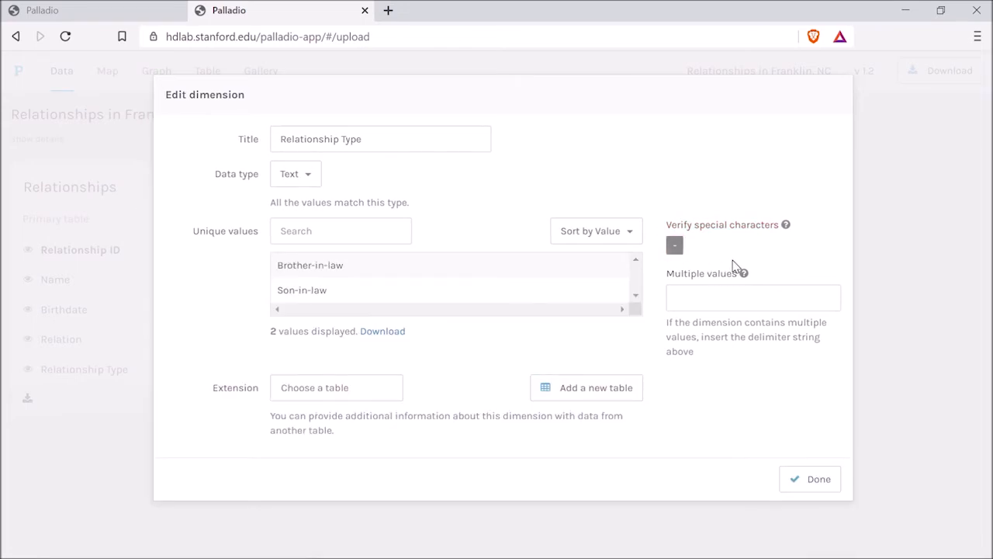
click(803, 485)
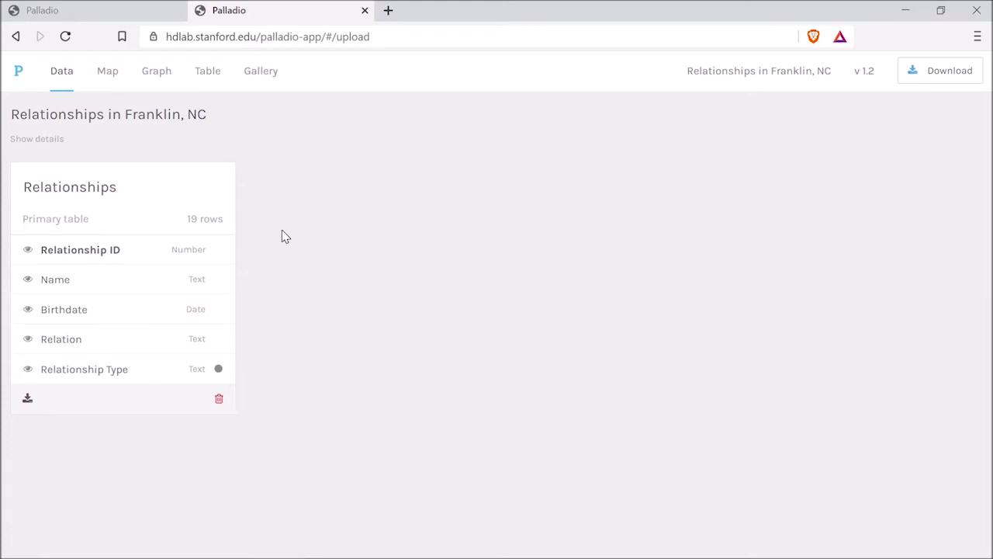
Step: Build a network graph with Name as the source dimension and Relation as the target dimension
click(157, 72)
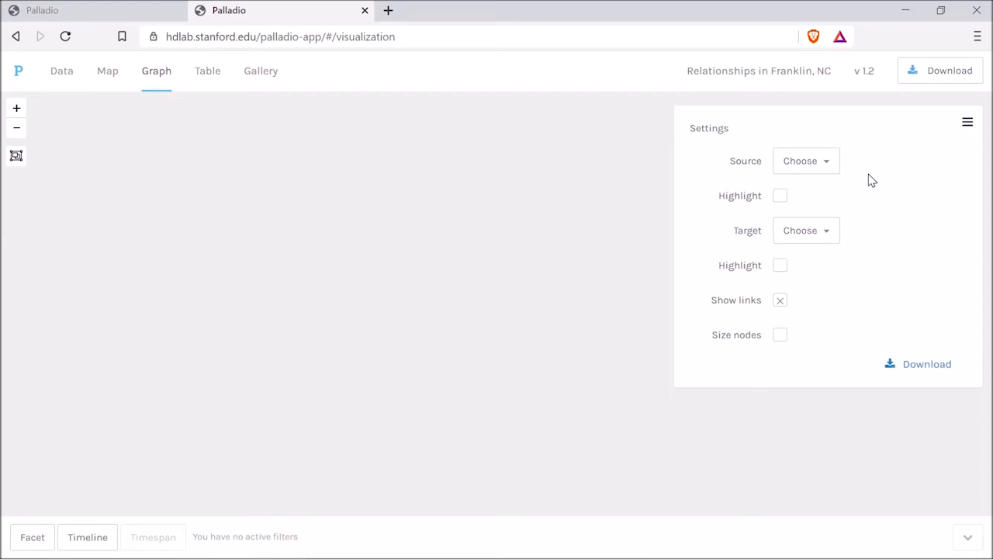
click(829, 166)
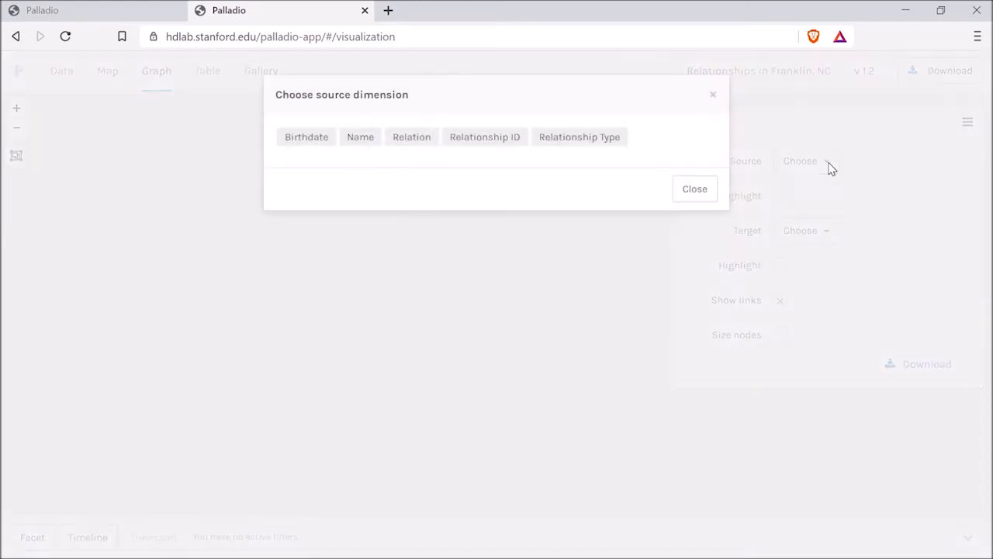
click(365, 146)
click(693, 193)
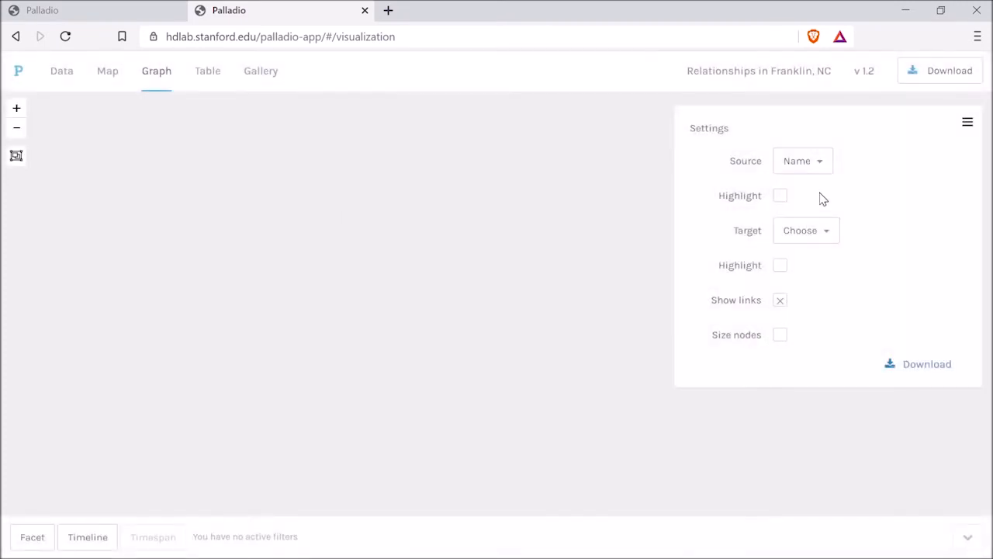
click(825, 235)
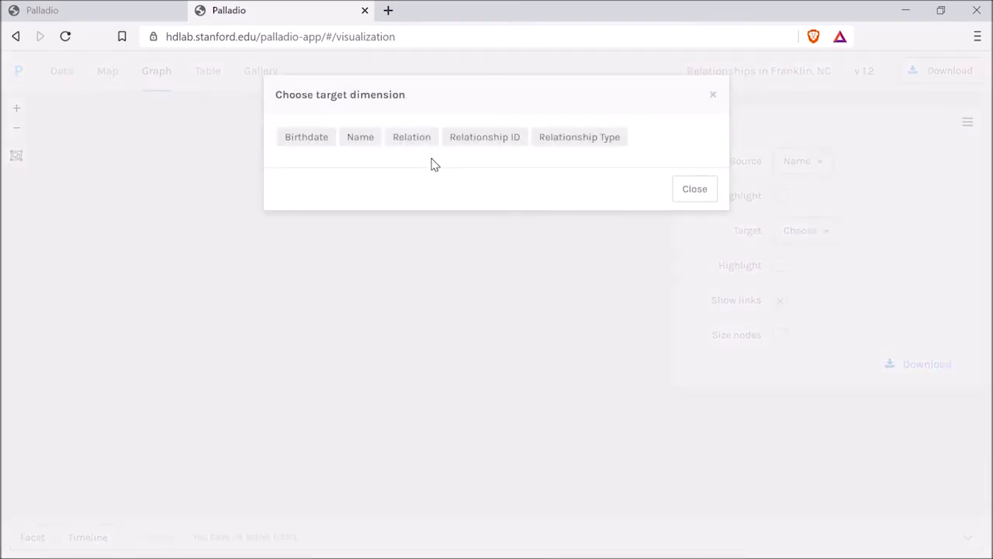
click(409, 140)
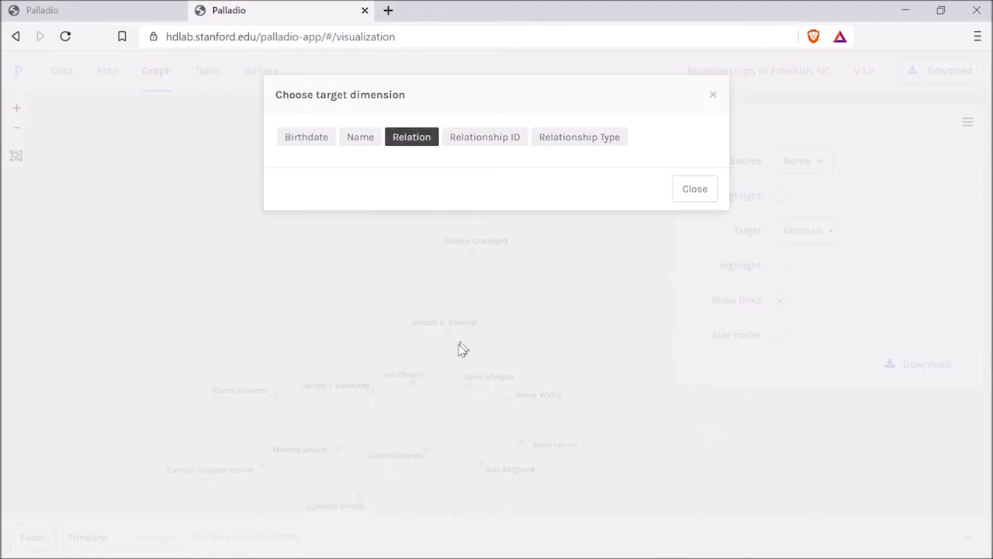
click(691, 195)
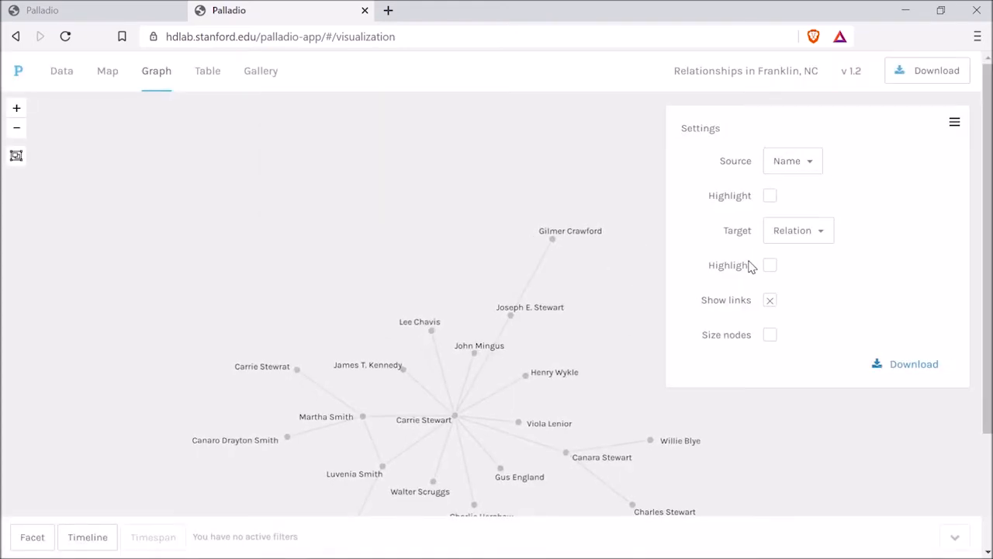
Step: Download the whole network graph as the SVG document "Palladio Graph" to the Downloads folder and open the exported file
click(955, 126)
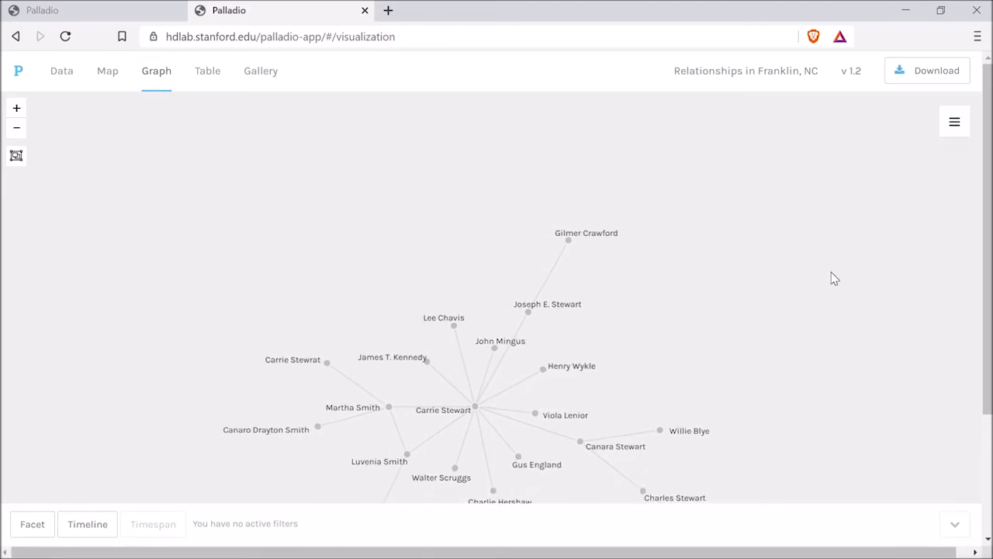
drag(750, 344, 757, 266)
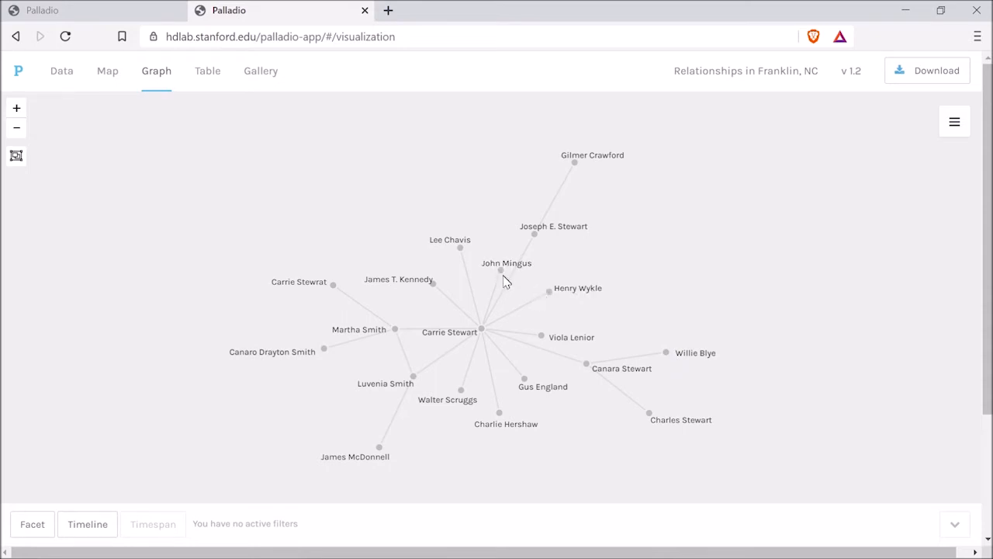
click(955, 134)
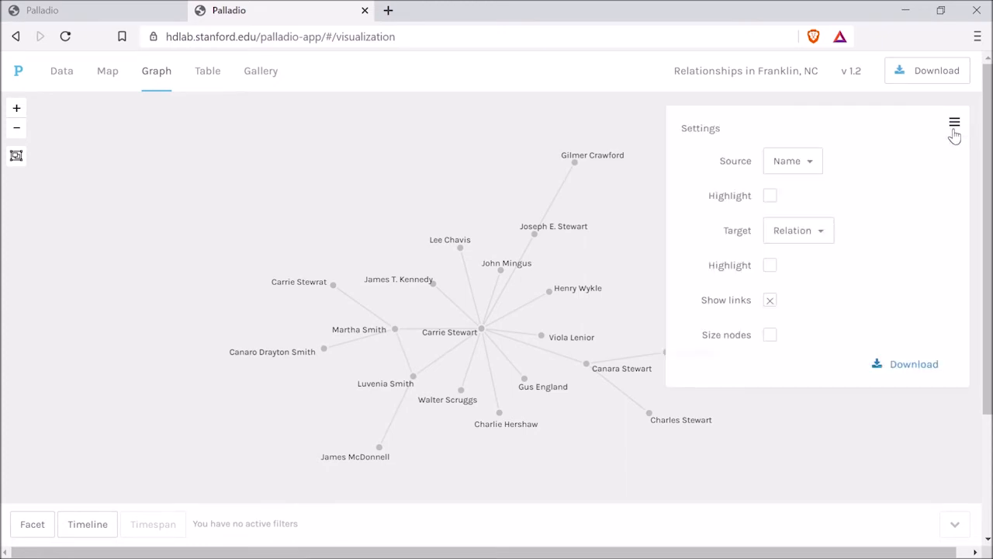
click(904, 366)
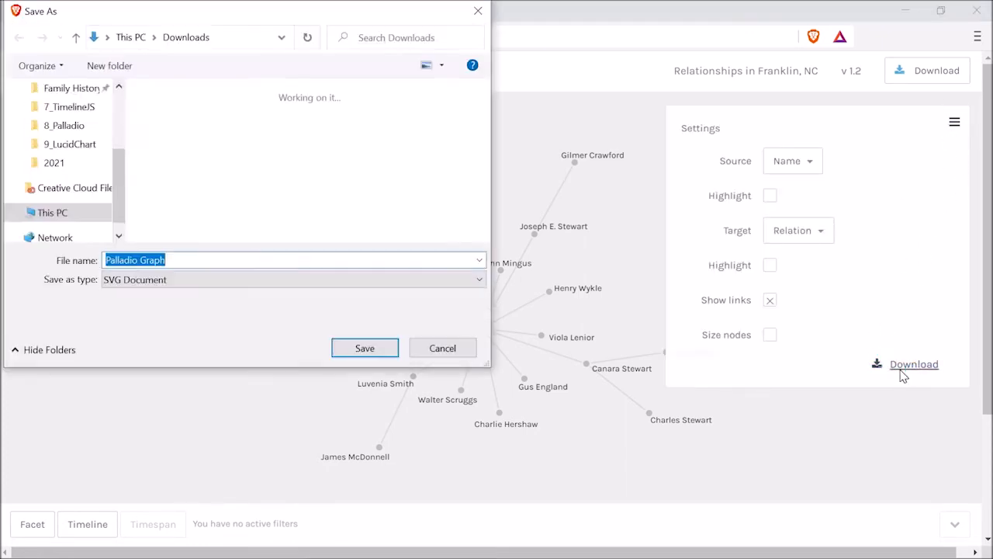
click(366, 349)
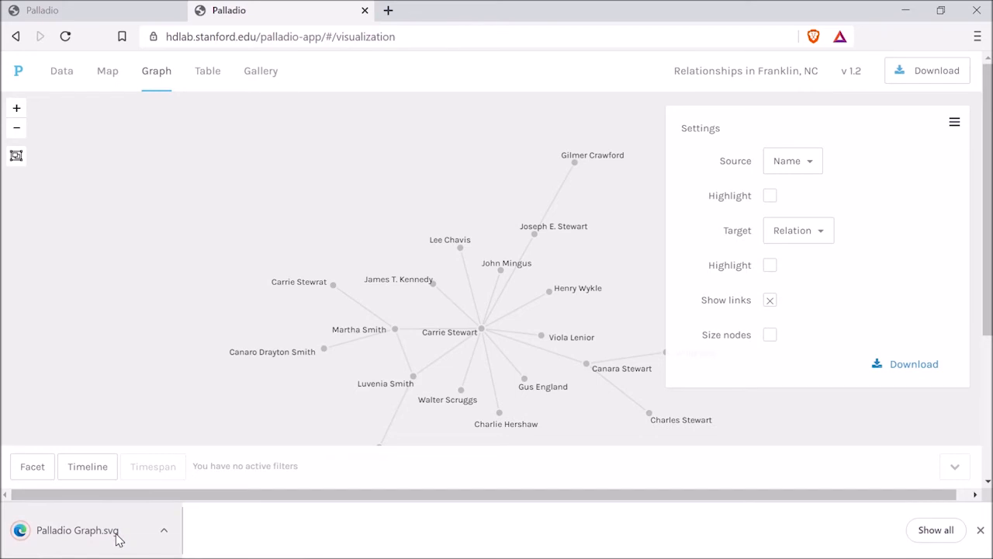
click(115, 539)
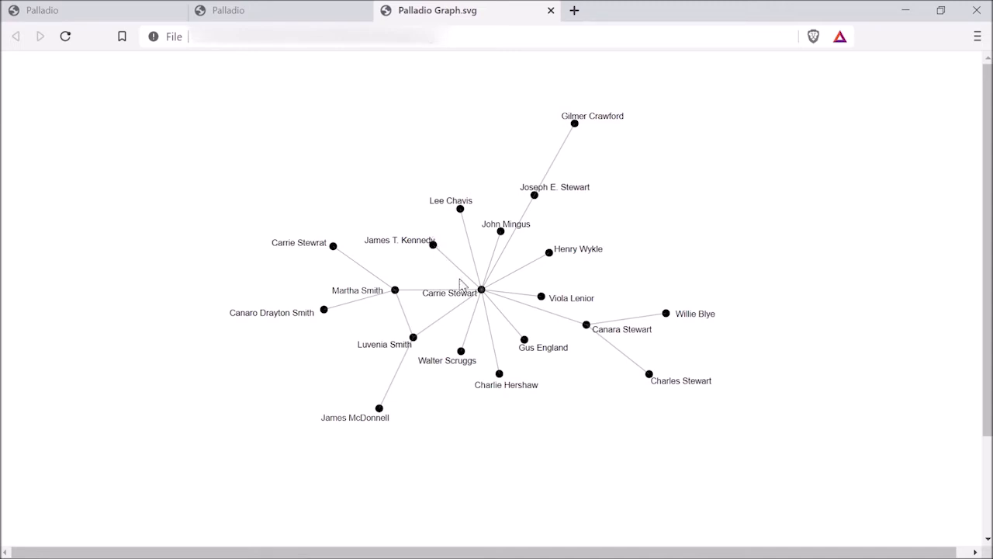
Step: Return to the Palladio graph, hide its settings, and open the Snipping Tool
click(321, 15)
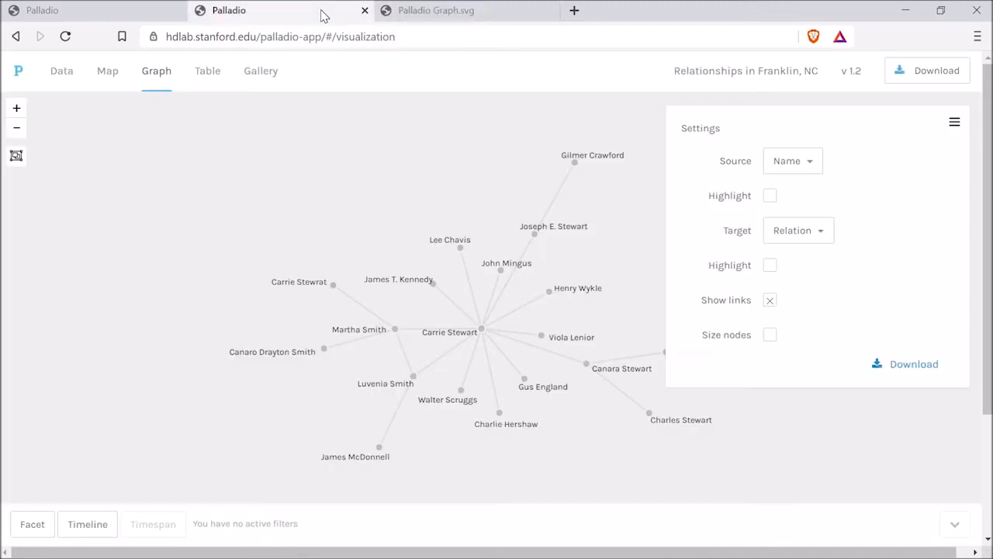
click(955, 127)
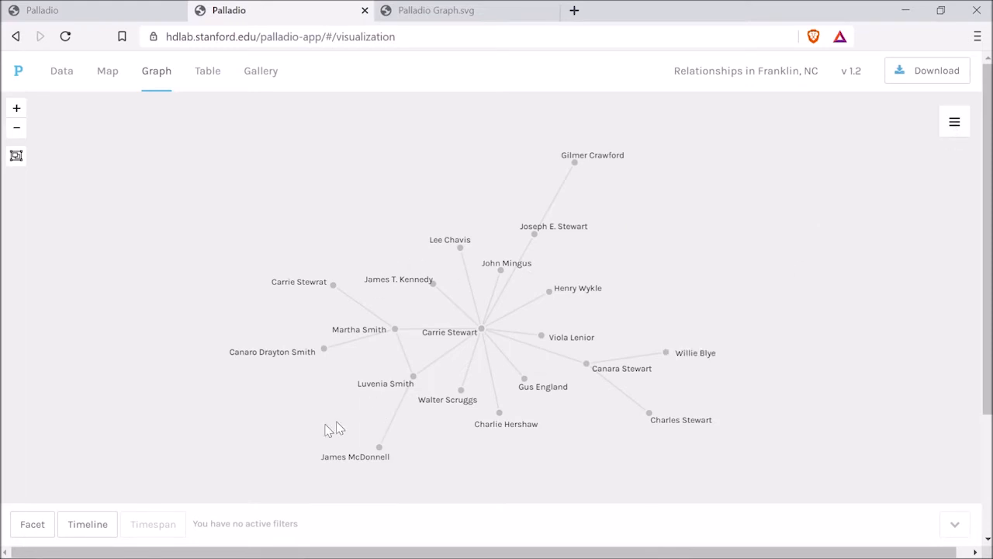
click(89, 545)
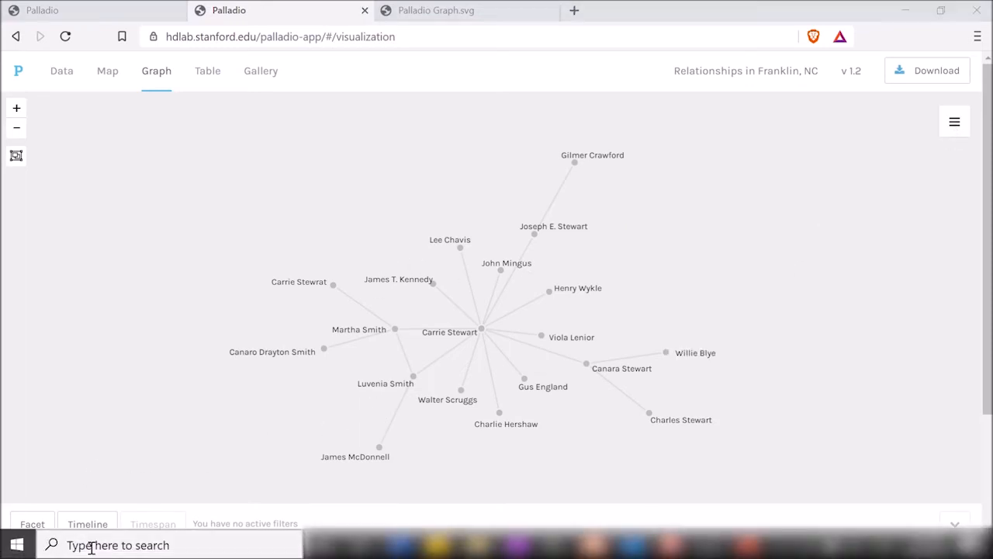
text(snipping)
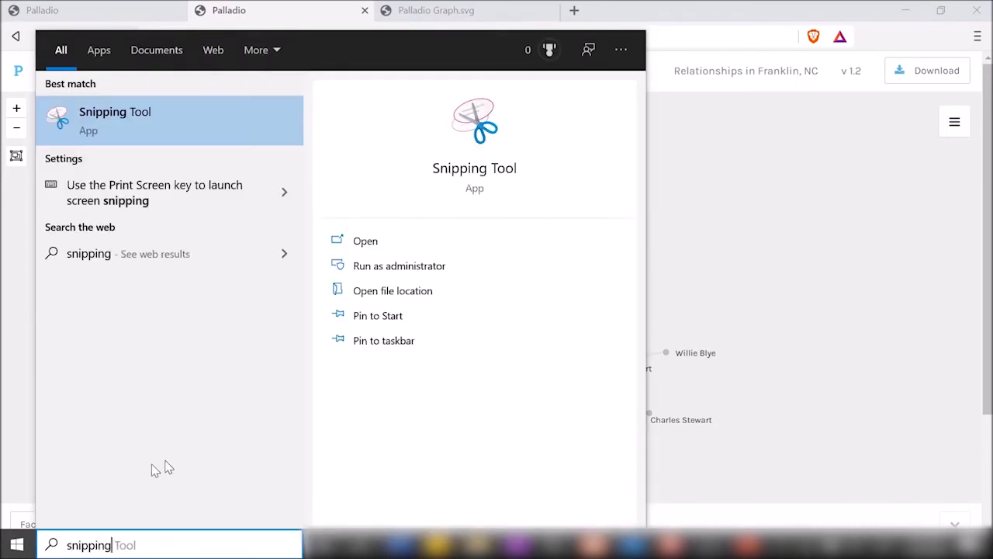
click(172, 130)
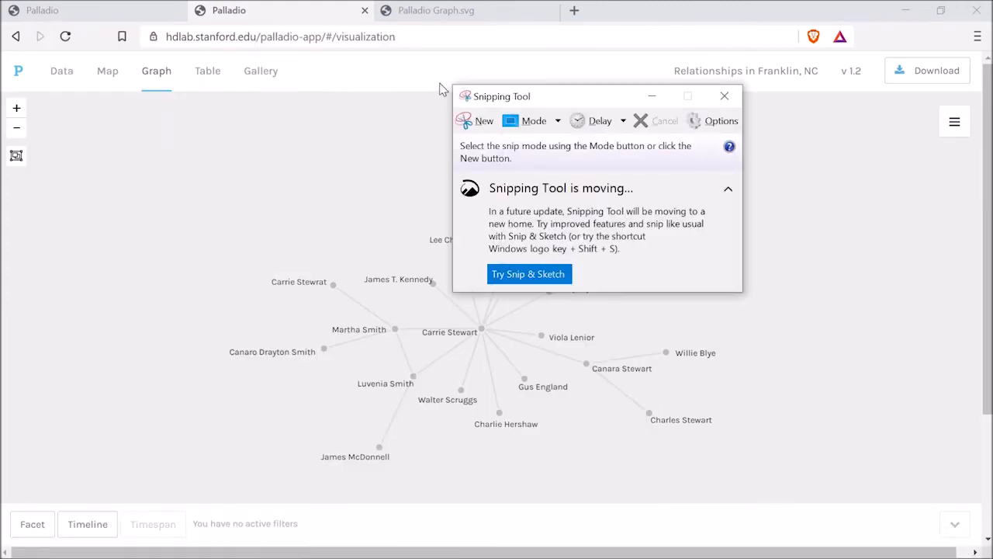
Step: Capture the whole network graph as a rectangular snip, view its copy and save options, and close the Snipping Tool without saving
click(470, 124)
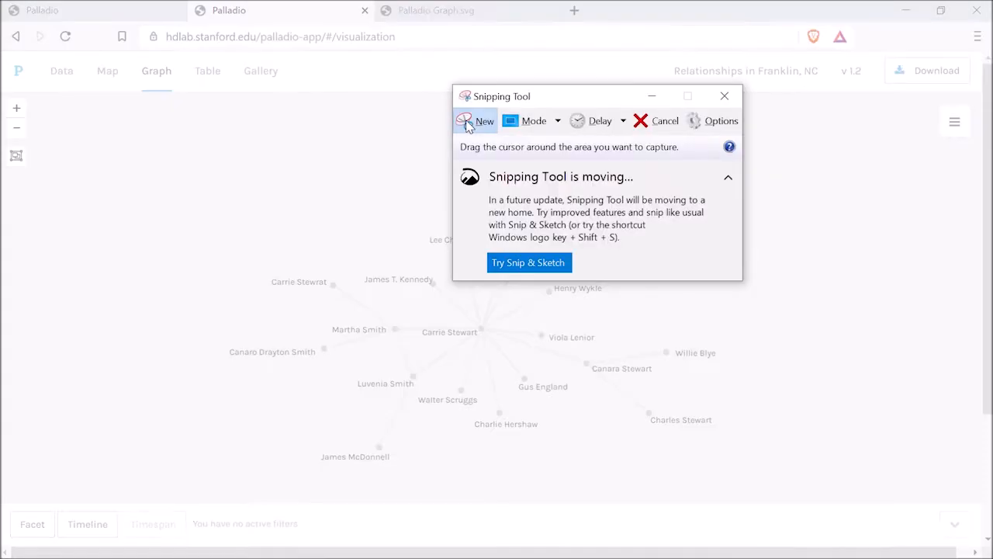
drag(199, 102, 736, 481)
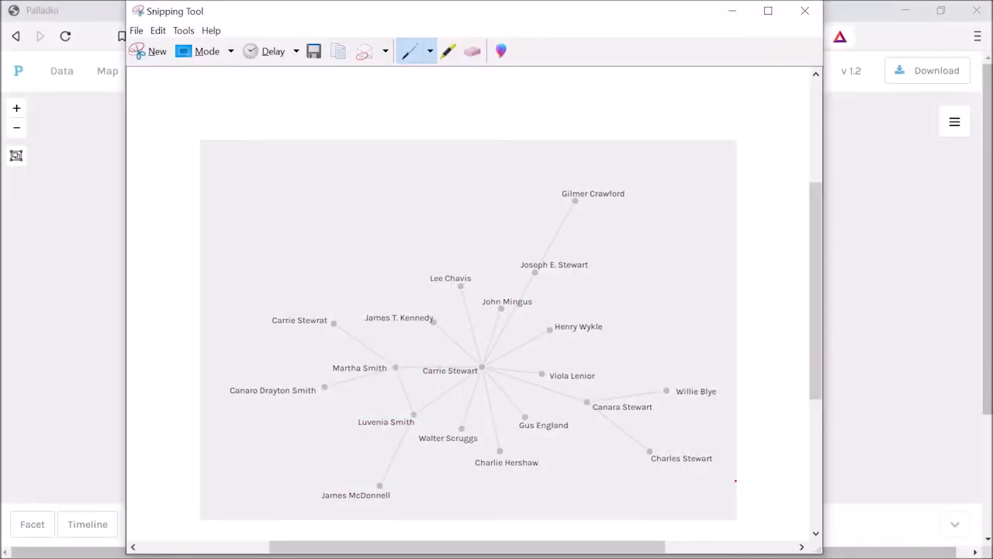
right_click(646, 382)
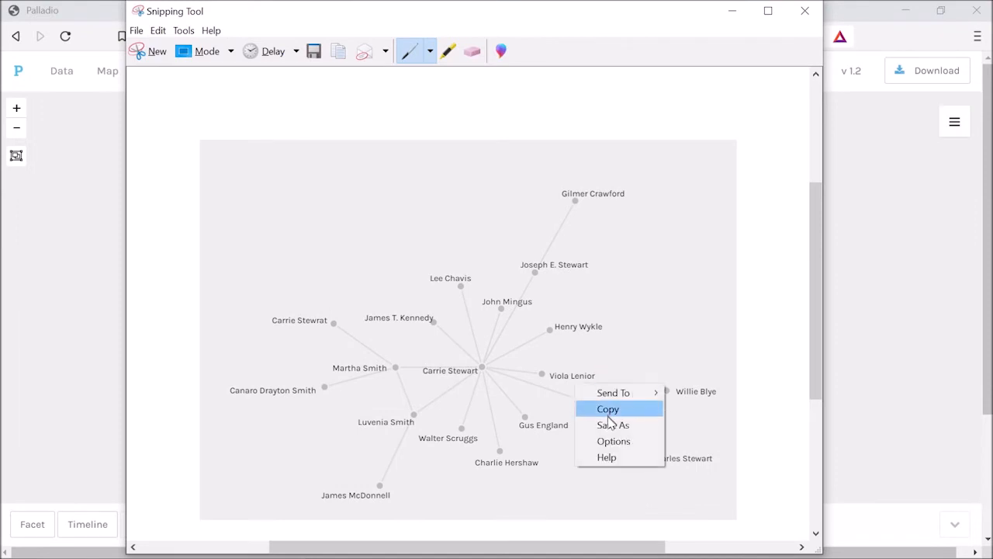
click(779, 309)
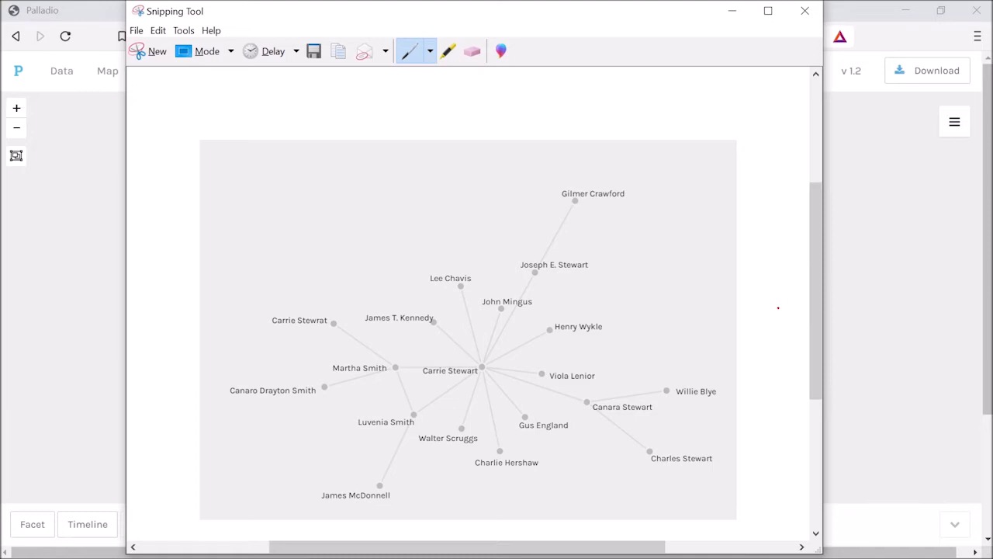
click(804, 11)
click(553, 296)
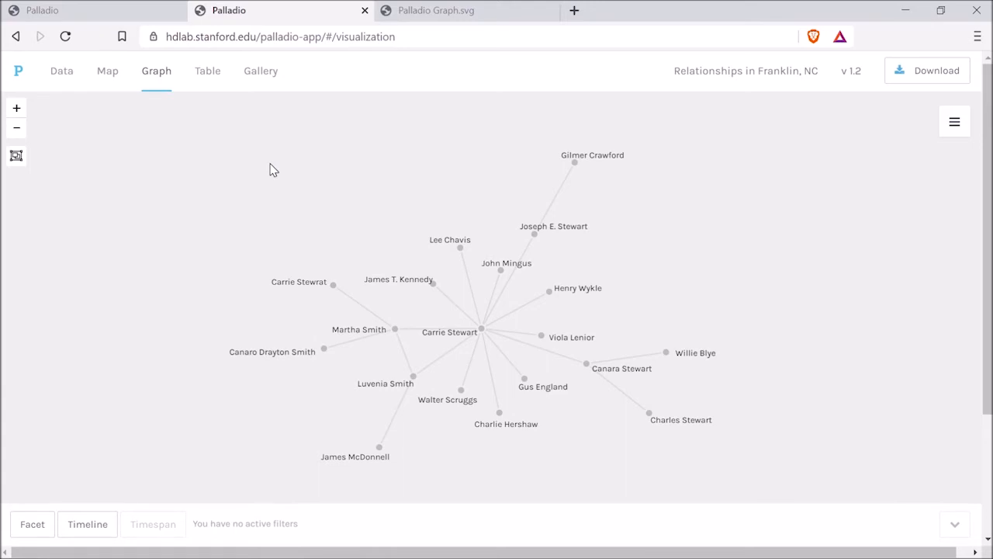
Step: Leave the current relationships project and start a new Palladio project from the home page
click(23, 79)
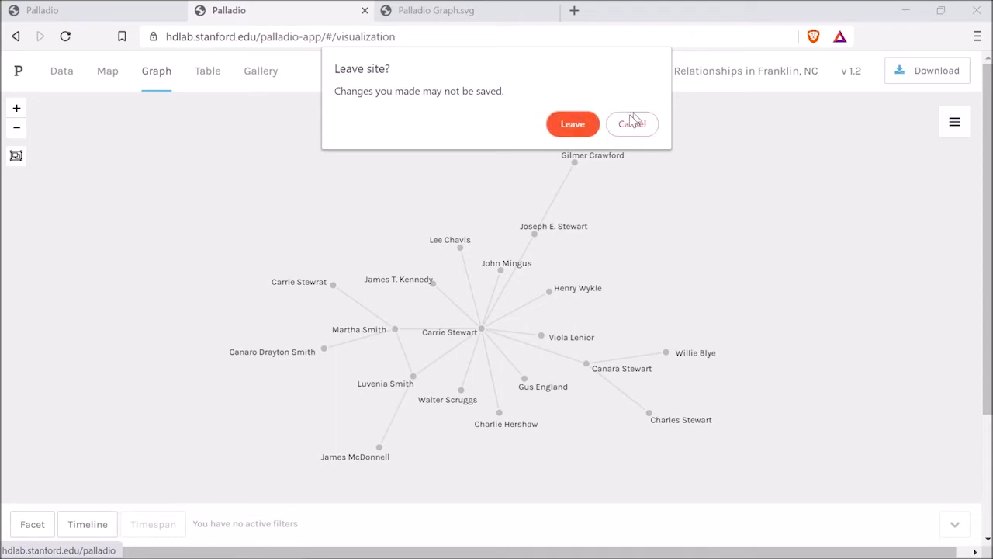
click(581, 127)
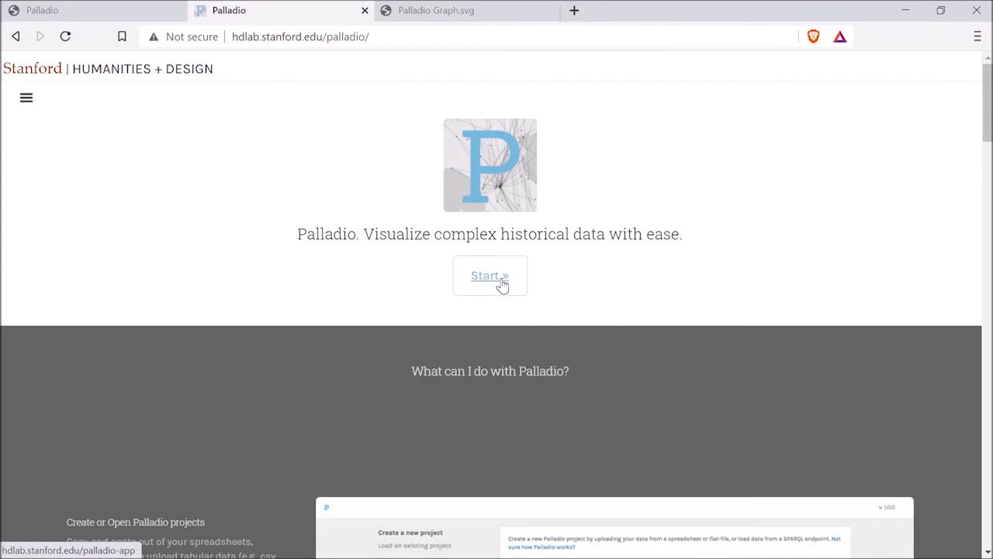
click(501, 284)
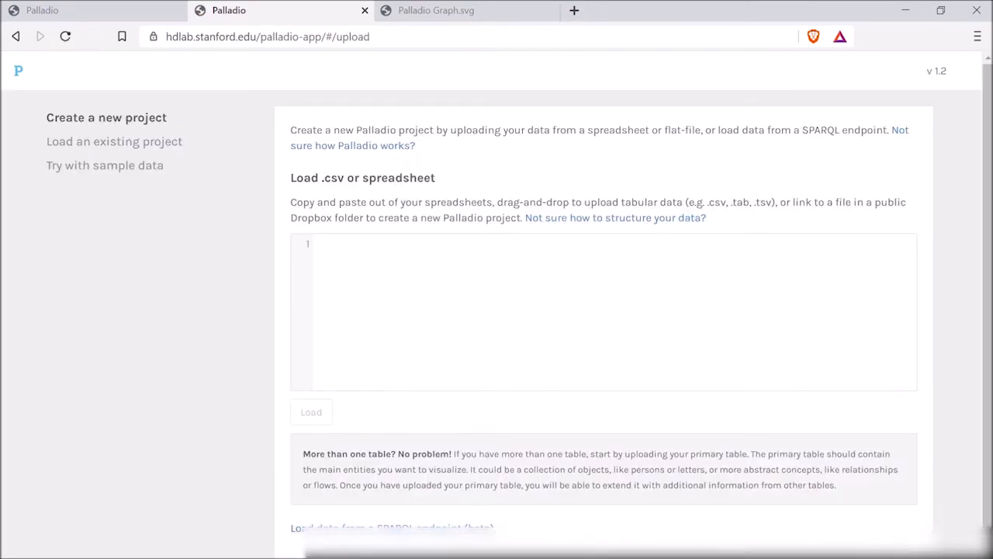
Step: Open the SC Locations file from the 8_Palladio folder, fit both columns to review the places and coordinates, and close it without saving
click(479, 551)
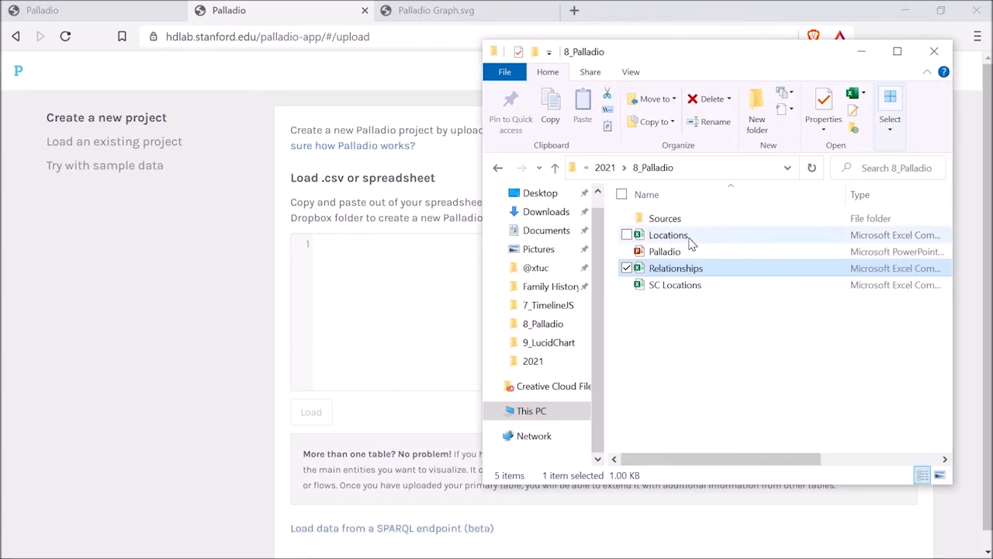
double_click(671, 284)
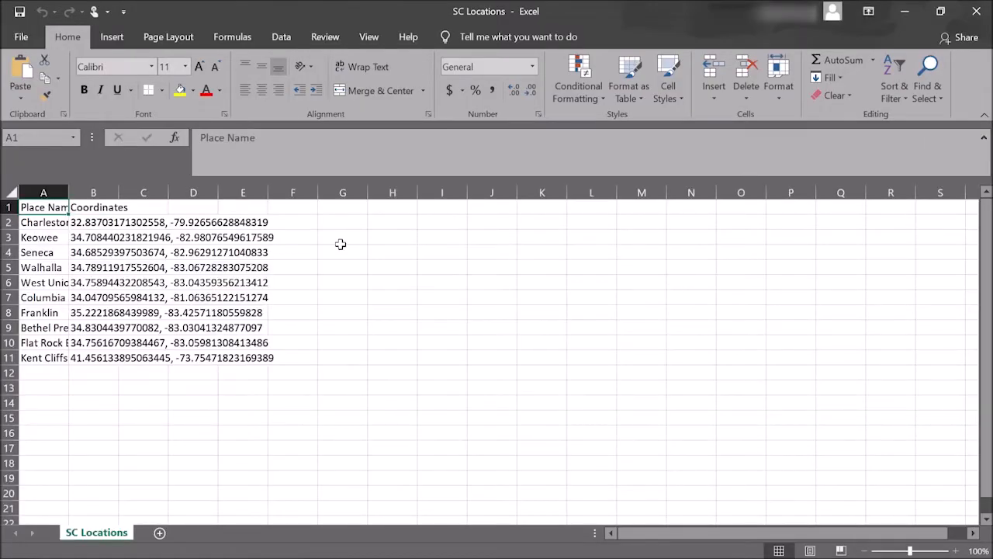
double_click(72, 192)
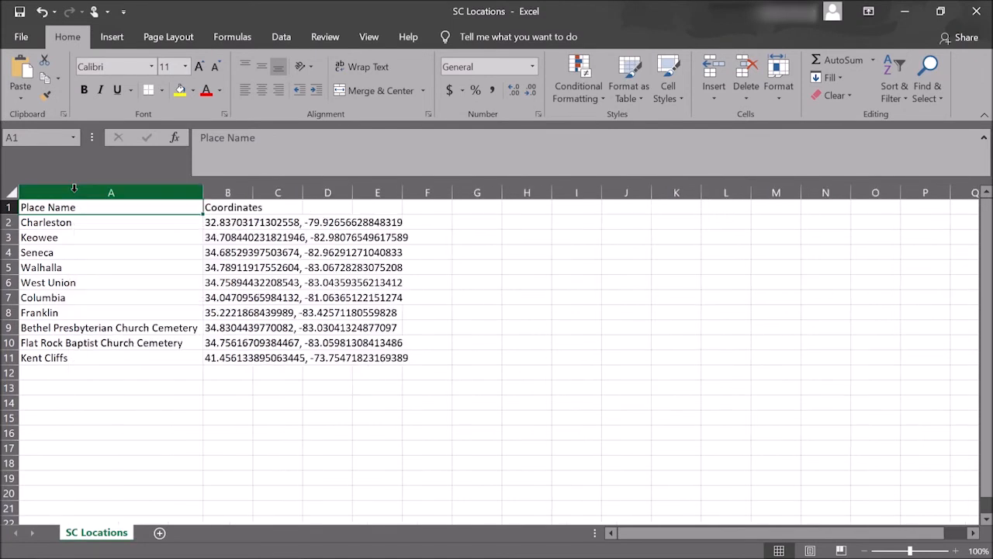
double_click(253, 194)
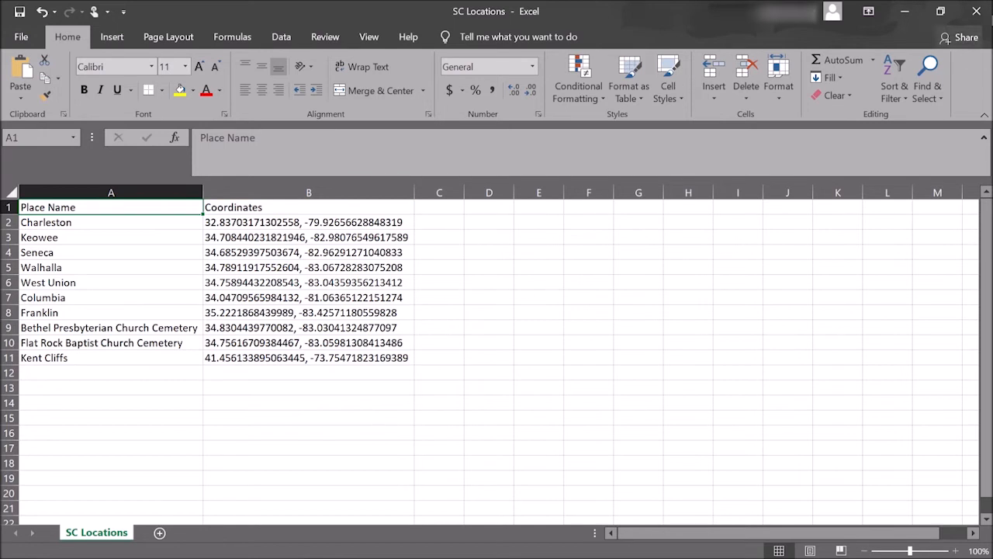
click(976, 16)
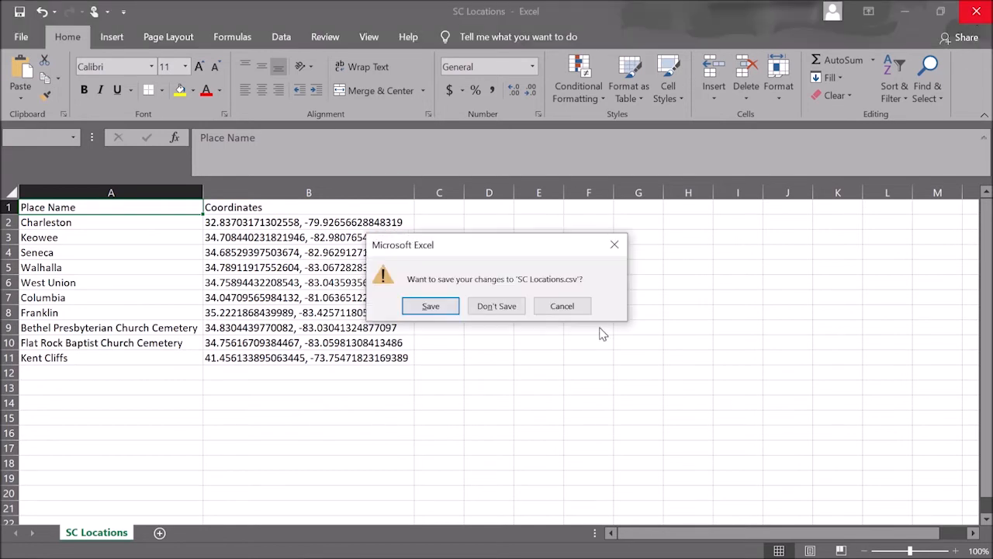
click(490, 308)
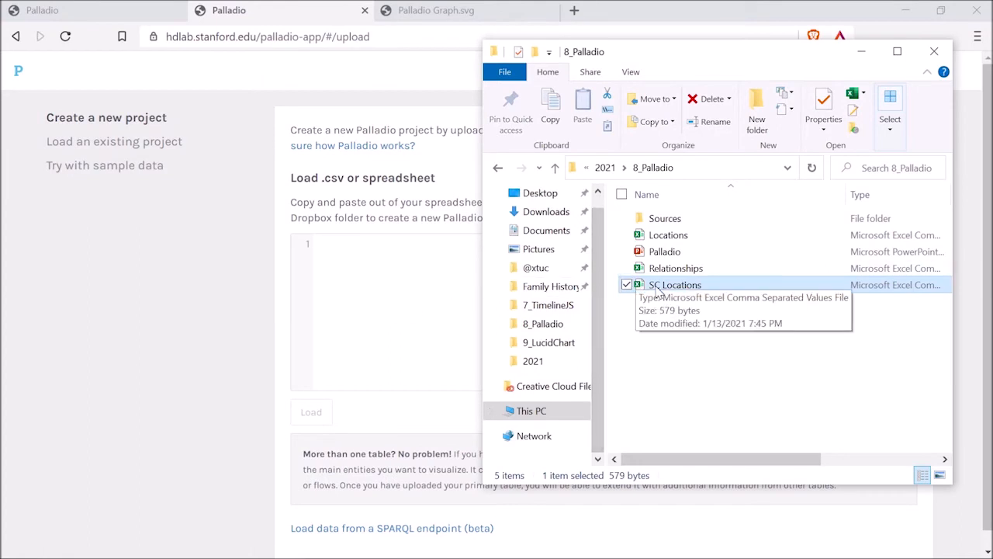
Step: Load the SC Locations CSV file as the primary table of the new project
drag(653, 285, 378, 300)
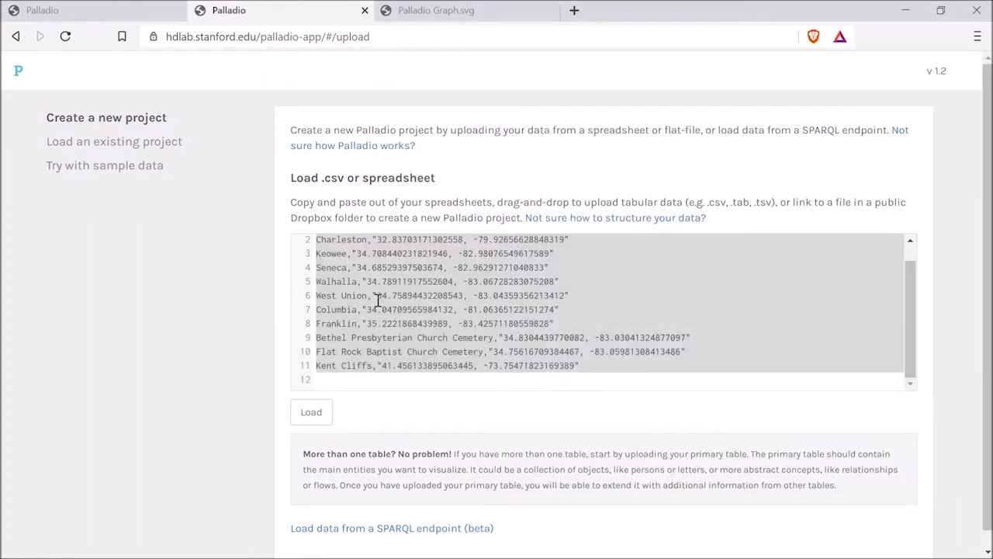
scroll(514, 316, up, 1)
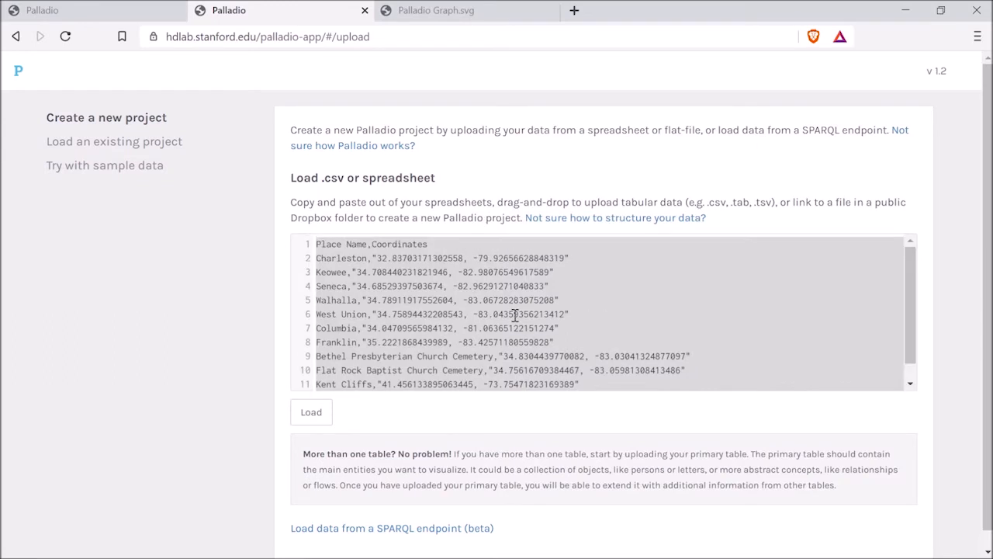
click(311, 412)
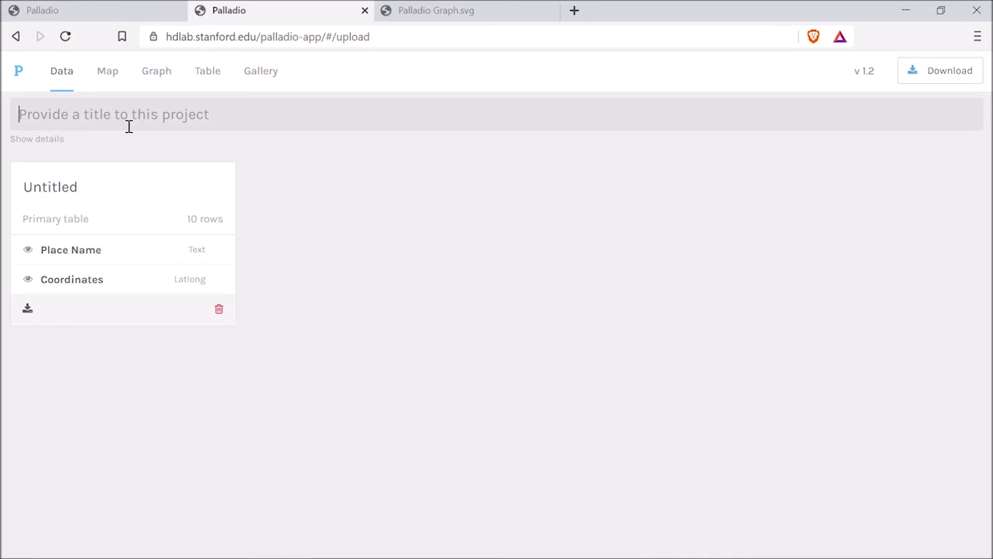
click(49, 194)
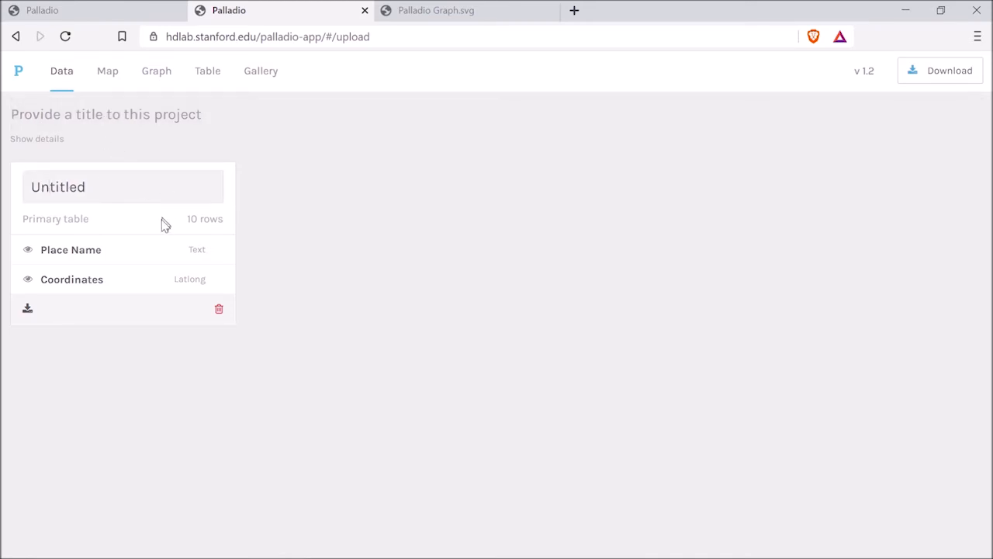
Step: Create a new data layer in the map view and name it "SC Locations"
click(113, 83)
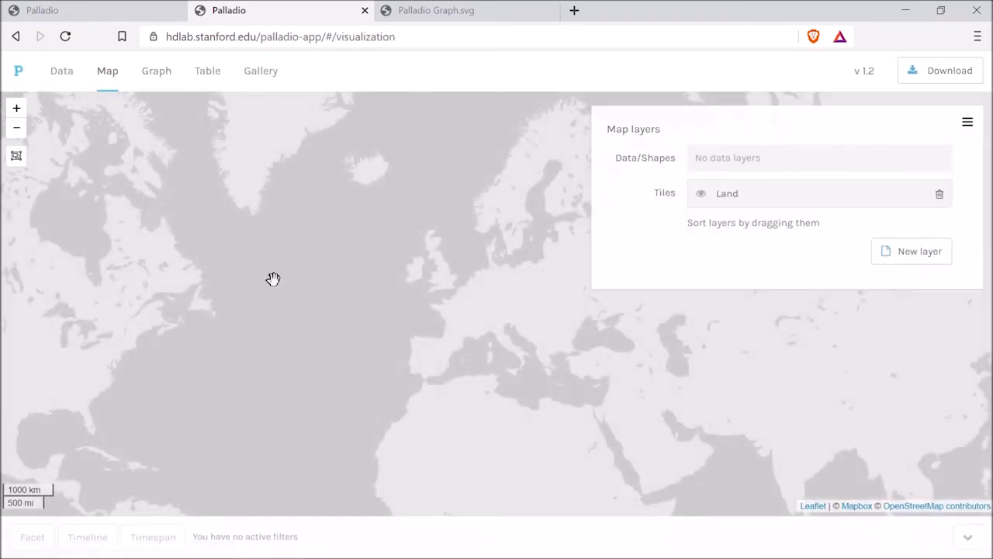
drag(292, 277, 398, 254)
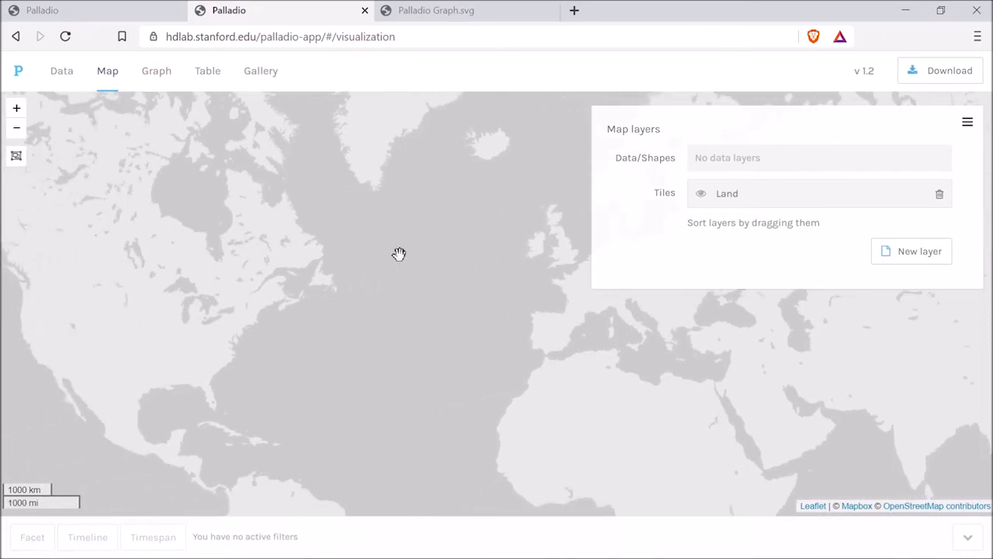
drag(341, 297, 383, 291)
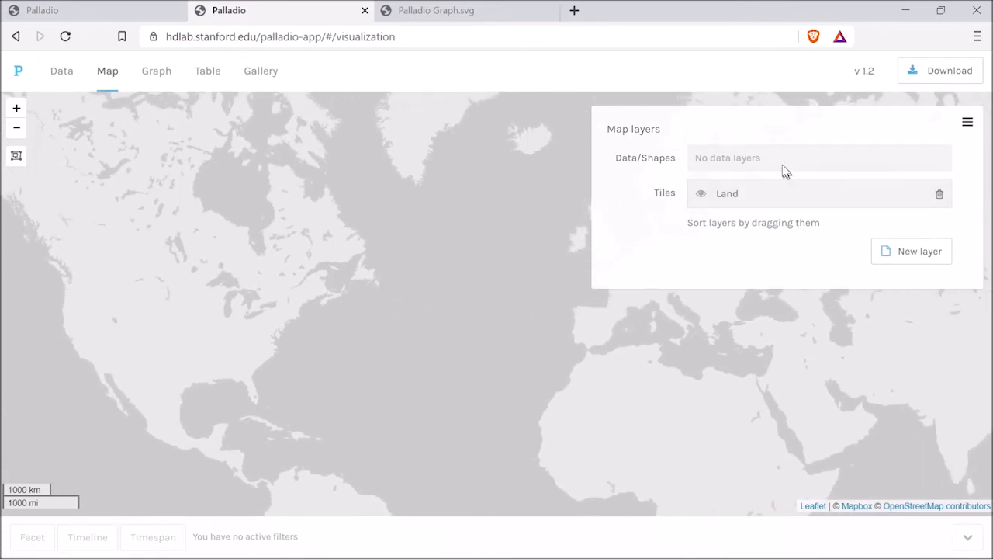
click(893, 259)
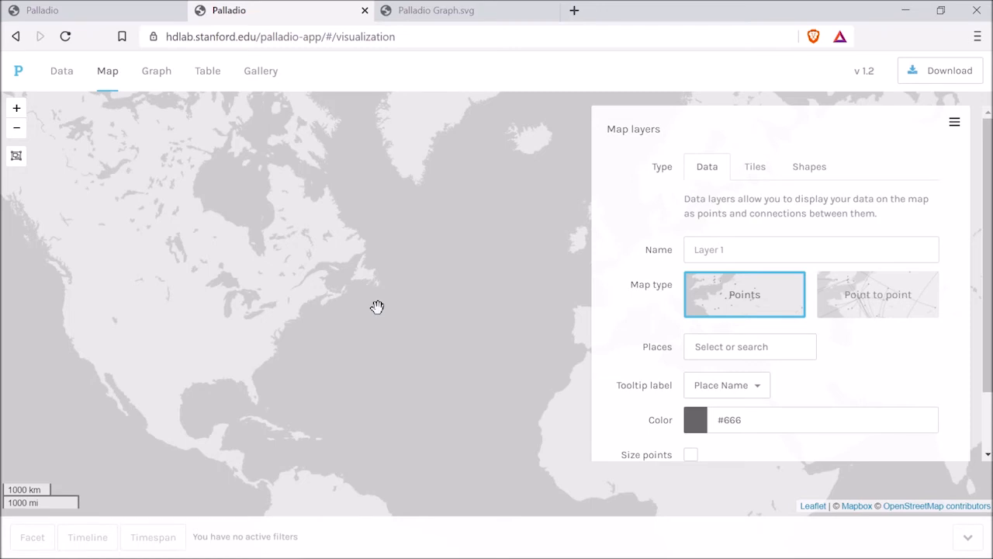
click(726, 251)
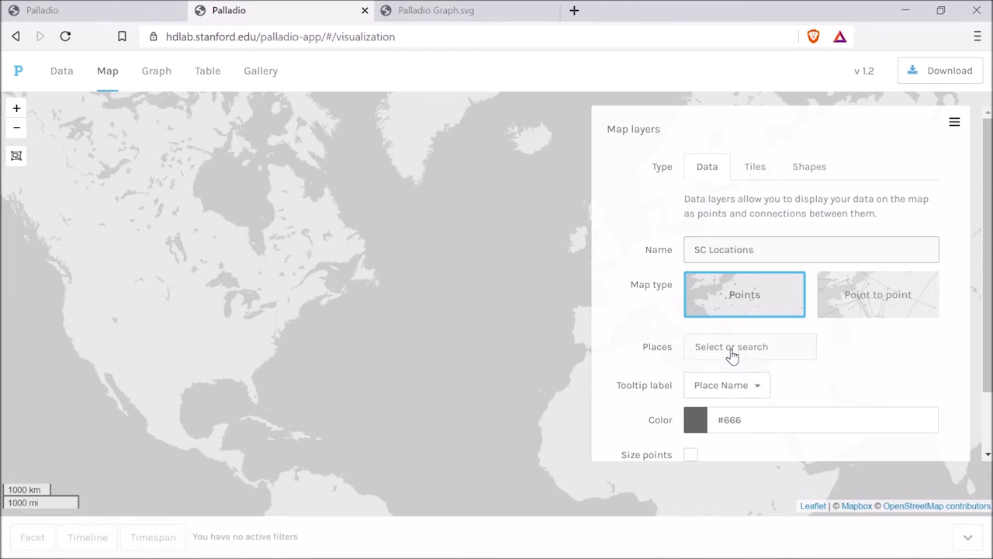
Step: Set the layer's places to Coordinates and choose Place Name as its tooltip label
click(731, 355)
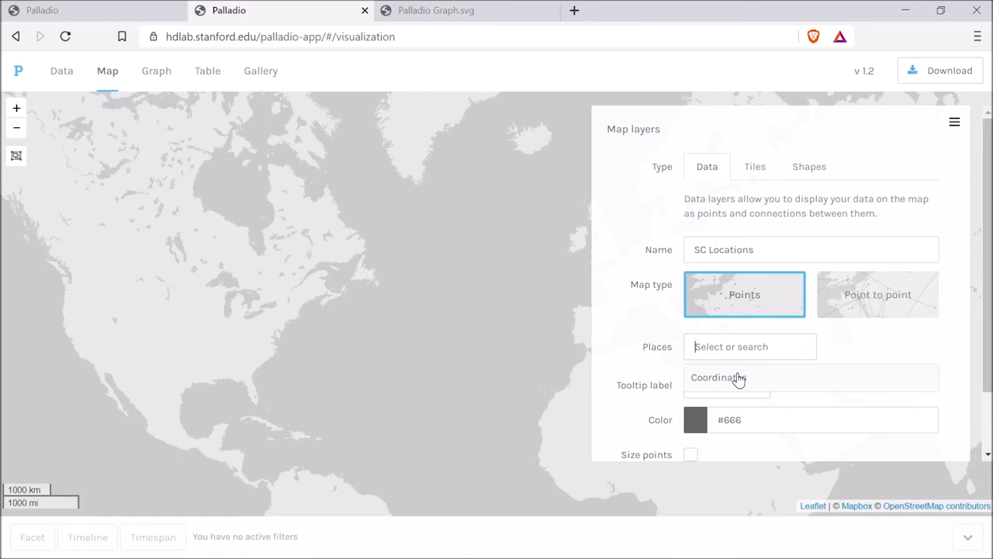
click(737, 378)
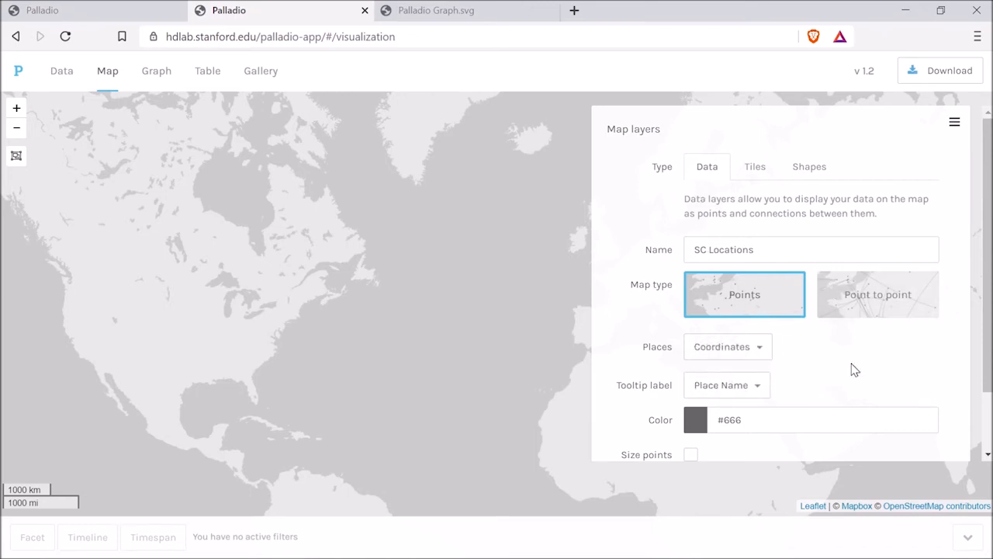
scroll(887, 364, down, 1)
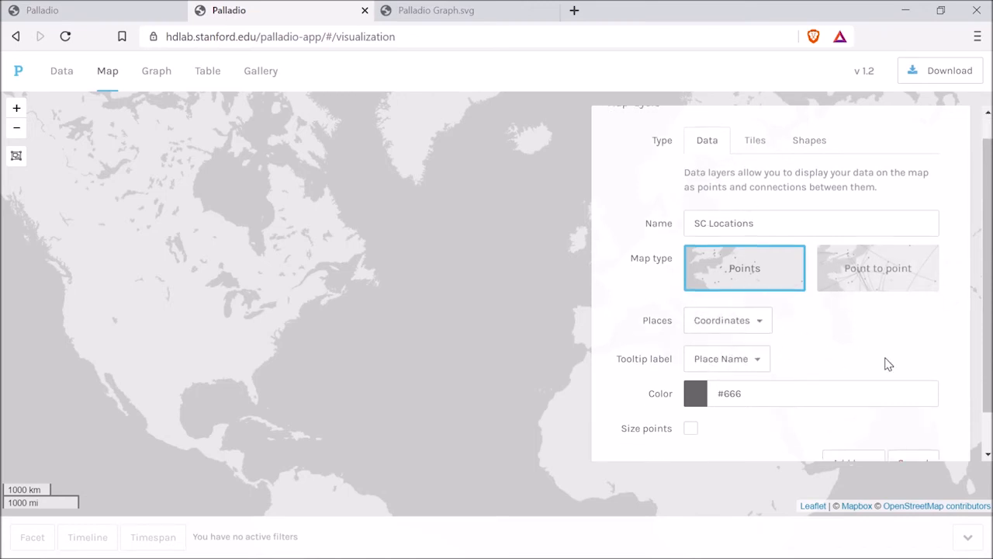
click(753, 365)
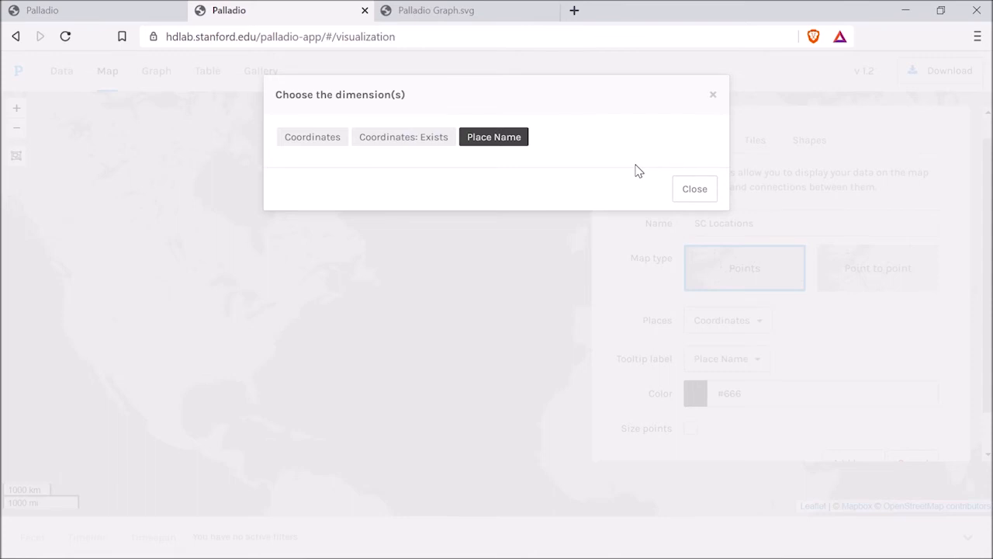
click(510, 146)
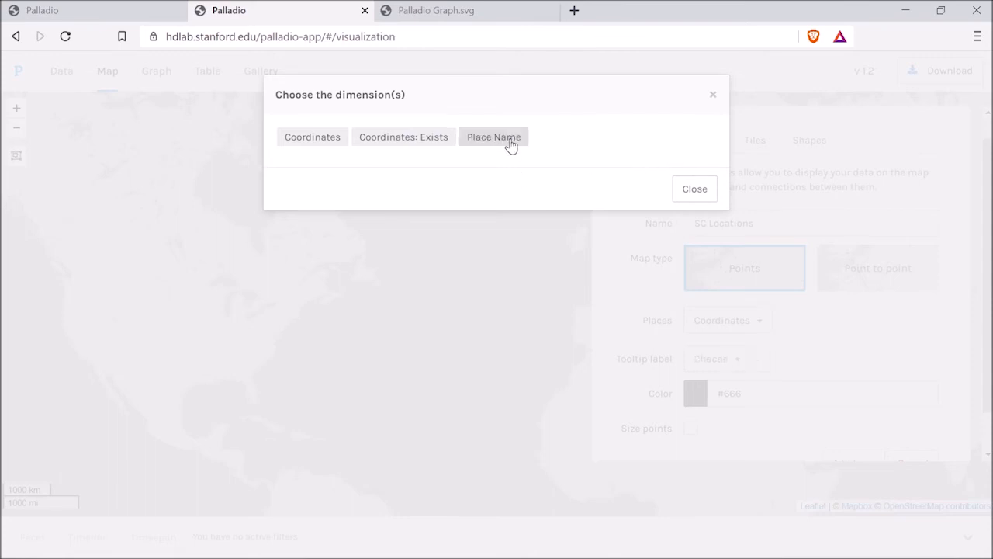
click(499, 147)
click(693, 194)
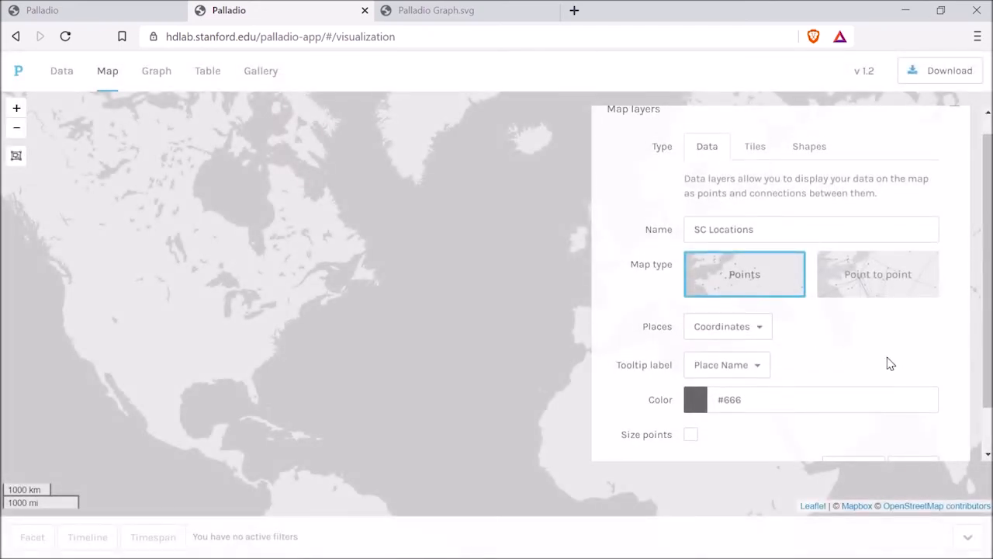
Step: Review the SC Locations layer settings and add the Points layer to the map
scroll(834, 355, down, 1)
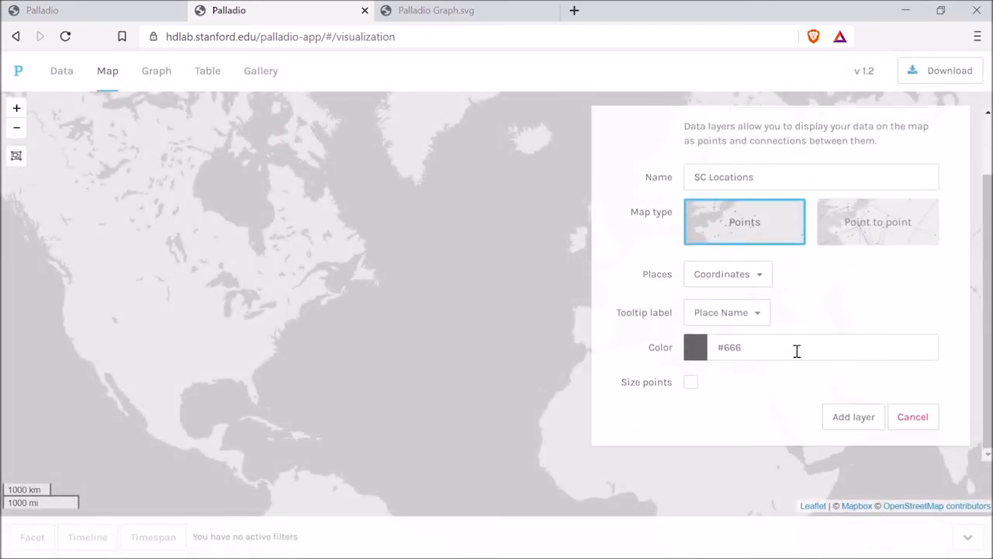
scroll(797, 351, up, 1)
scroll(797, 351, down, 1)
scroll(798, 353, up, 1)
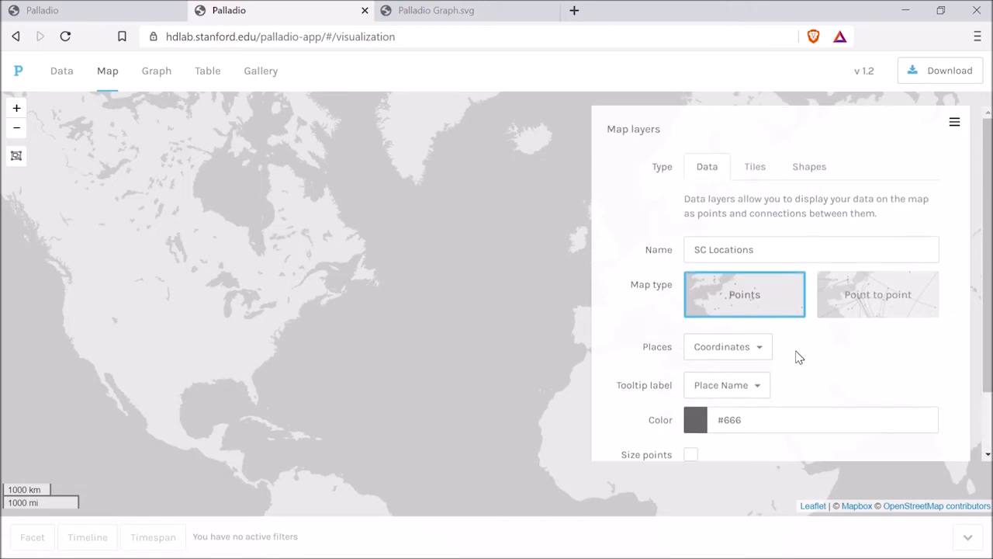
scroll(848, 349, down, 1)
click(864, 427)
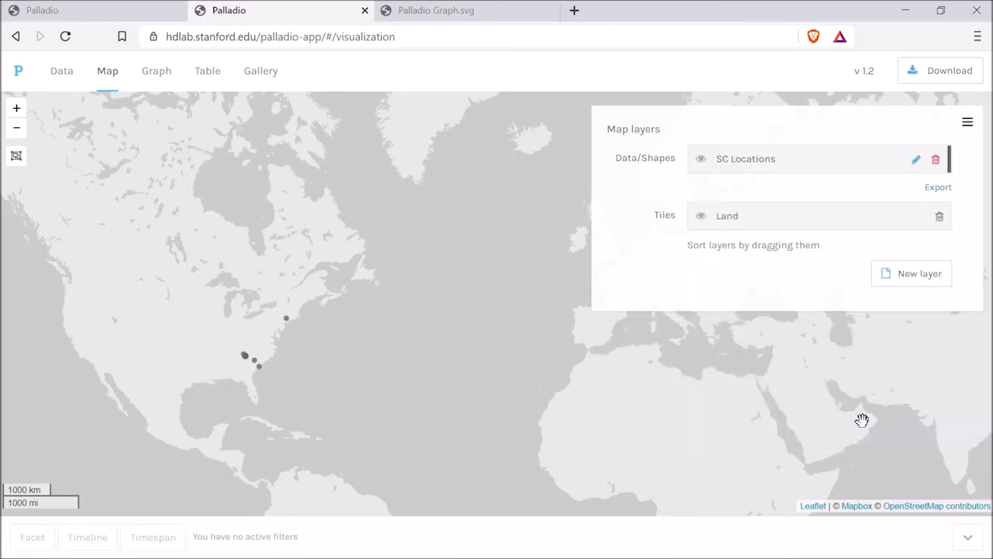
Step: Zoom the map in on the eastern United States to examine the plotted location points
drag(426, 343, 556, 297)
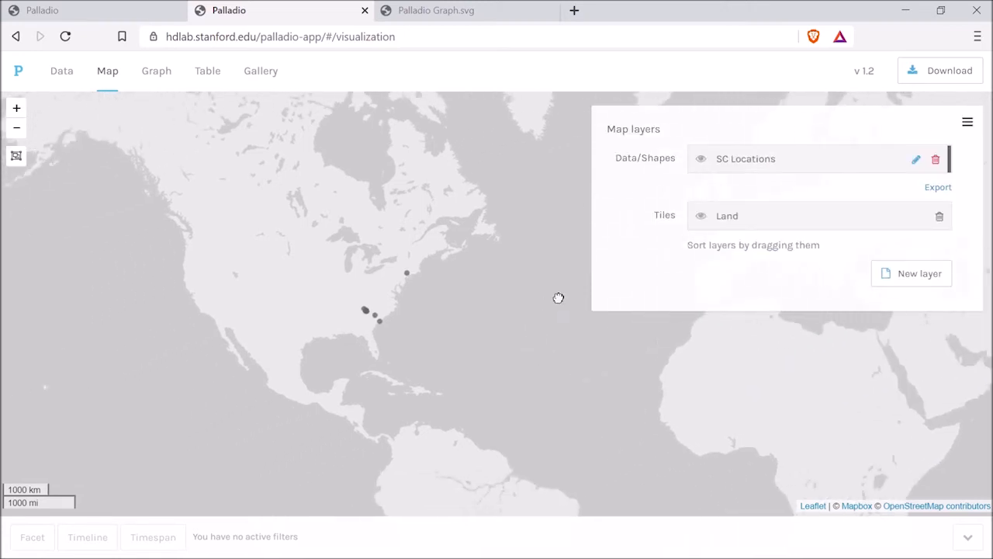
click(17, 111)
drag(379, 272, 476, 266)
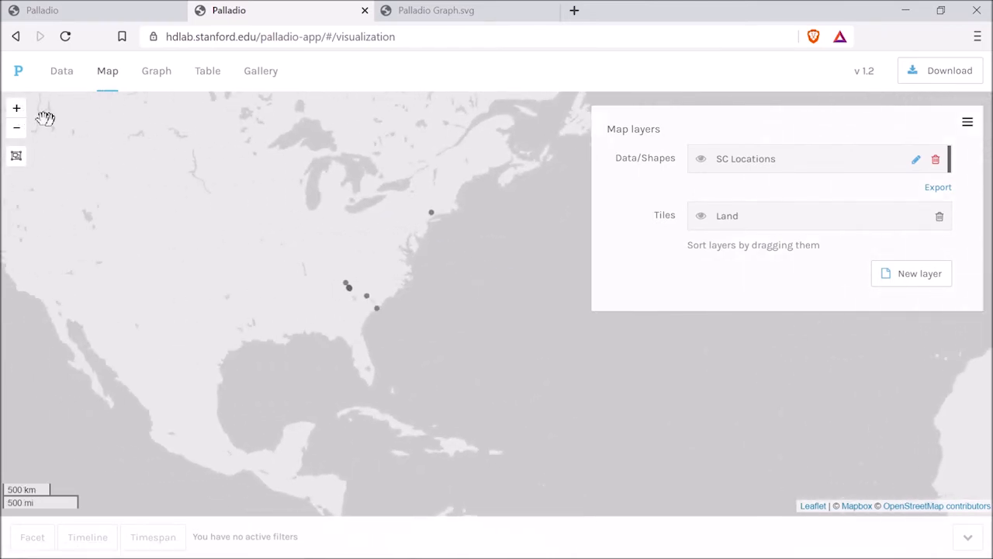
click(16, 108)
drag(352, 240, 425, 312)
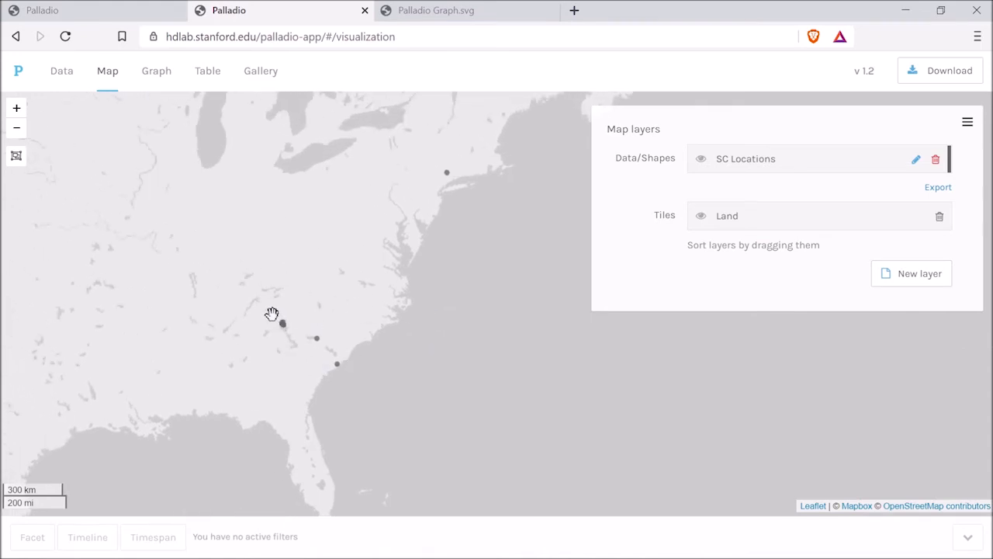
Step: Check the place name tooltips of the plotted points in the southeastern United States
mouse_move(282, 325)
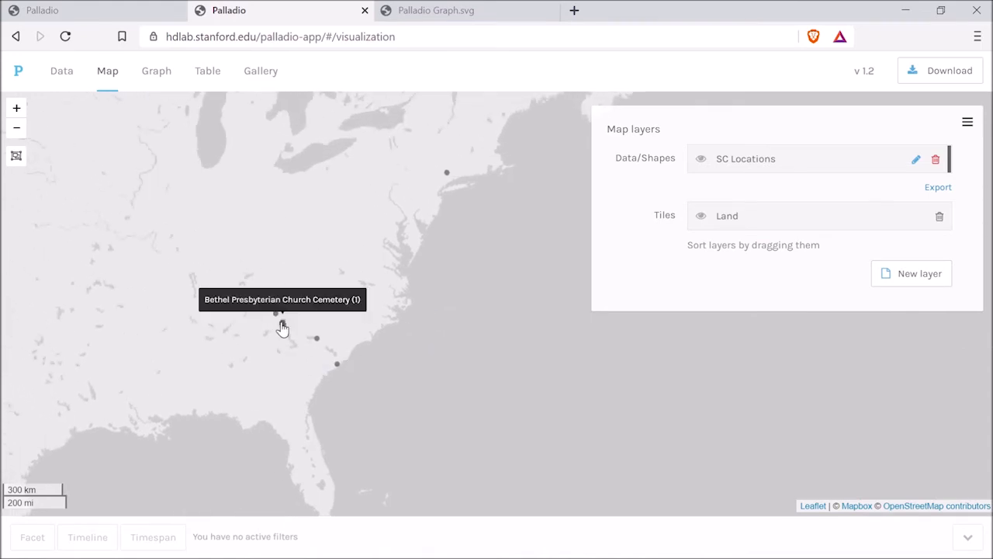
mouse_move(338, 369)
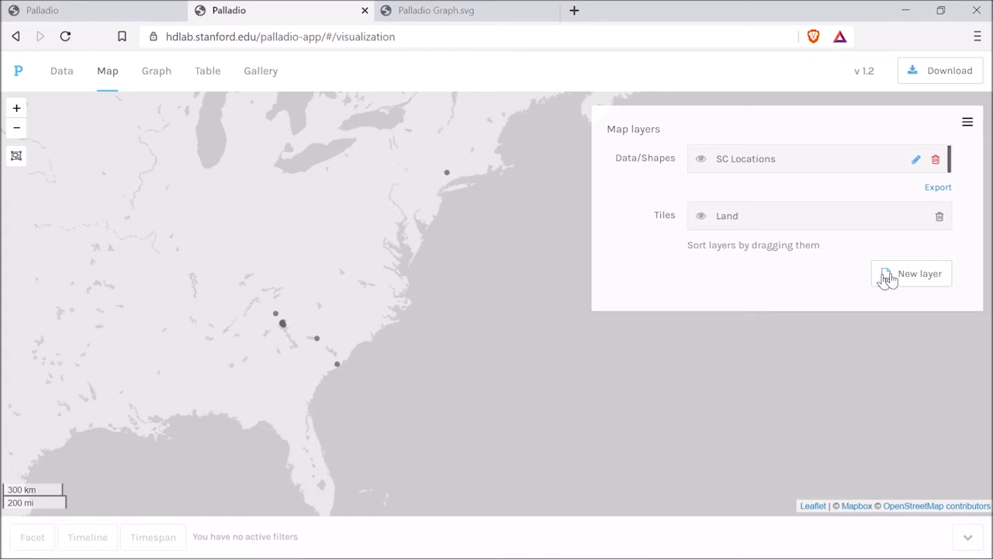
drag(339, 313, 430, 290)
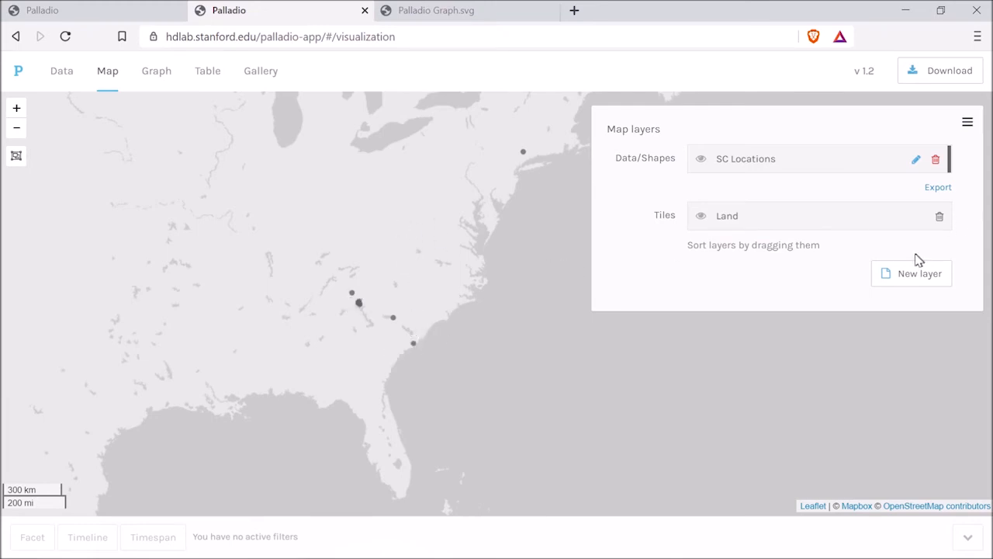
Step: Add a Buildings and Areas tile layer to the map and view it across all of North America
click(911, 285)
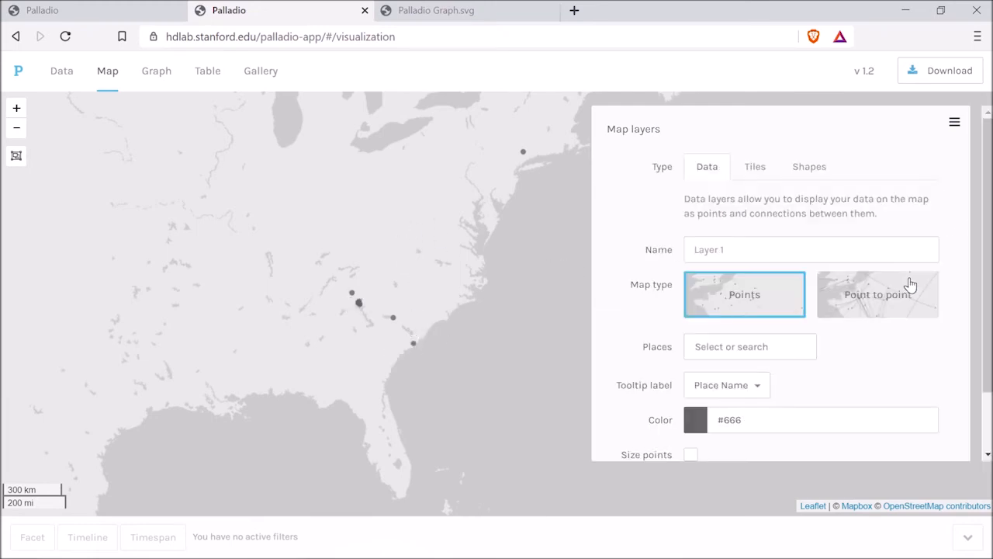
click(753, 180)
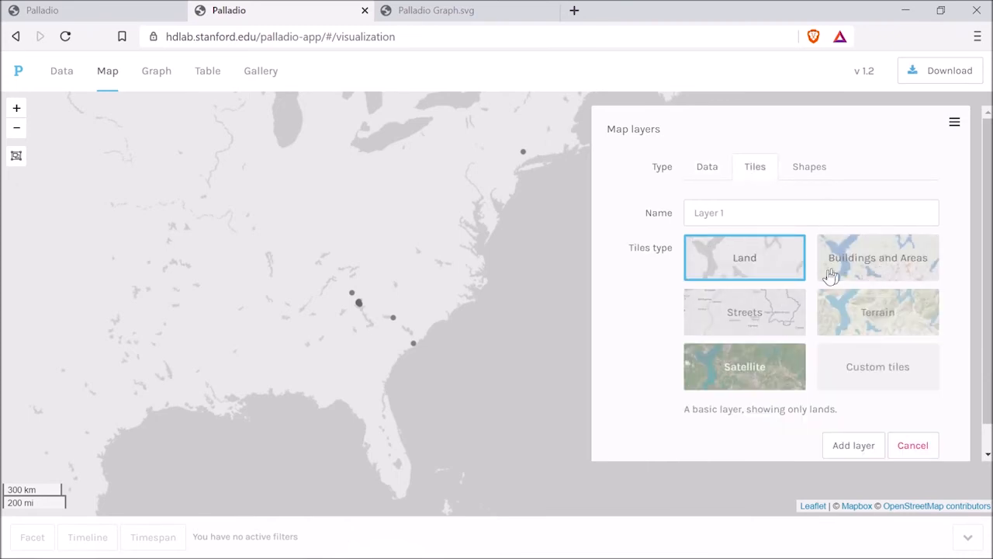
click(859, 270)
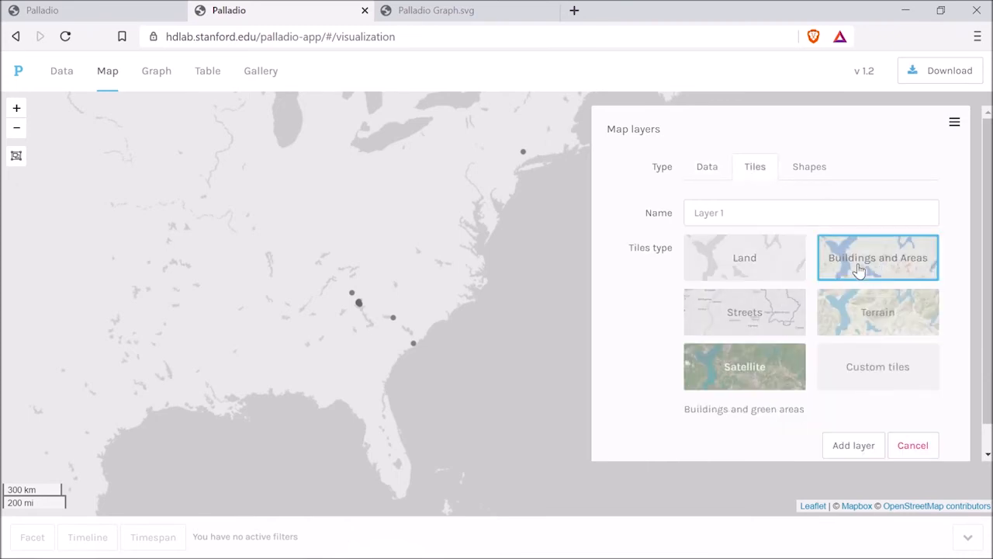
click(841, 447)
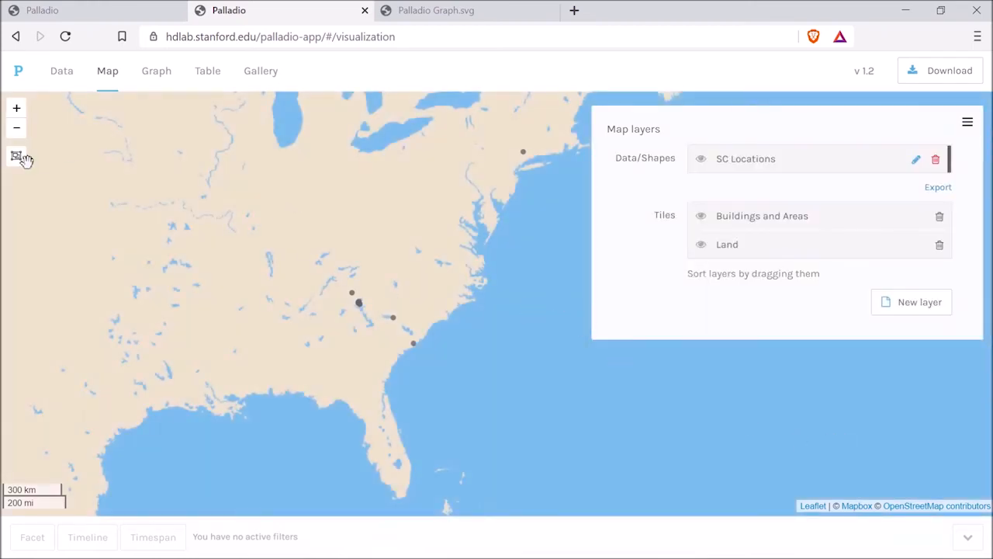
click(14, 130)
click(14, 130)
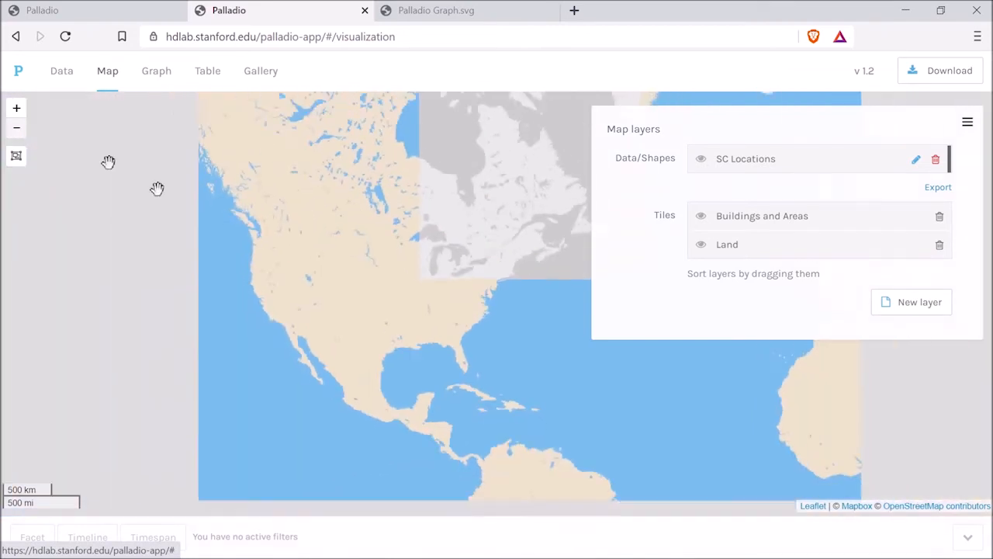
mouse_move(565, 355)
mouse_down()
mouse_move(271, 348)
mouse_move(503, 352)
mouse_move(561, 364)
mouse_up()
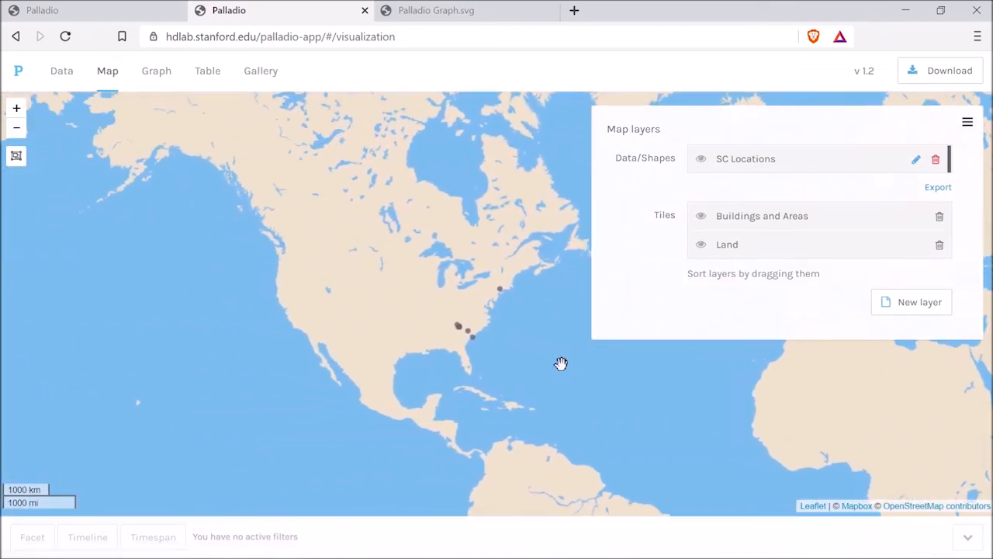
Step: Delete the Buildings and Areas tile layer and add a Streets tile layer in its place
click(939, 216)
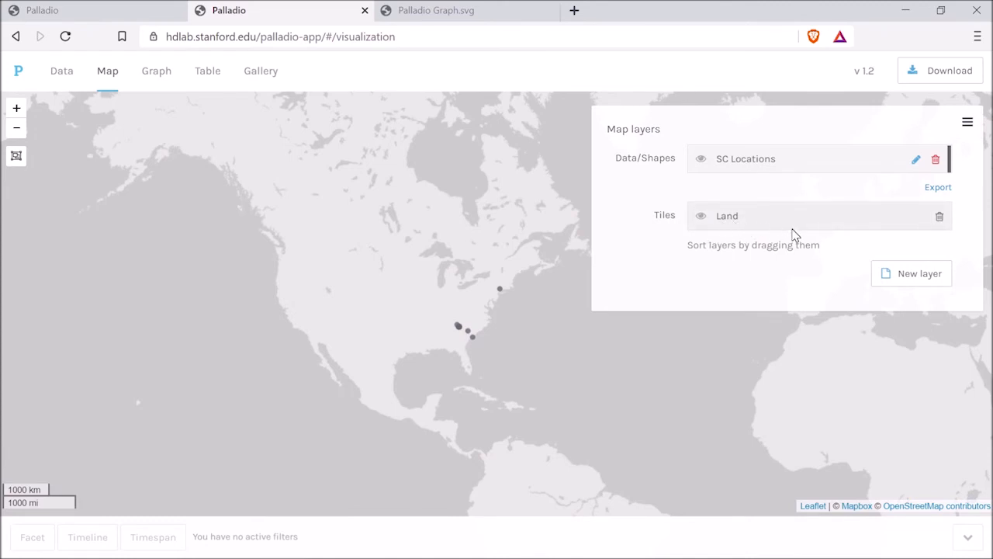
click(916, 281)
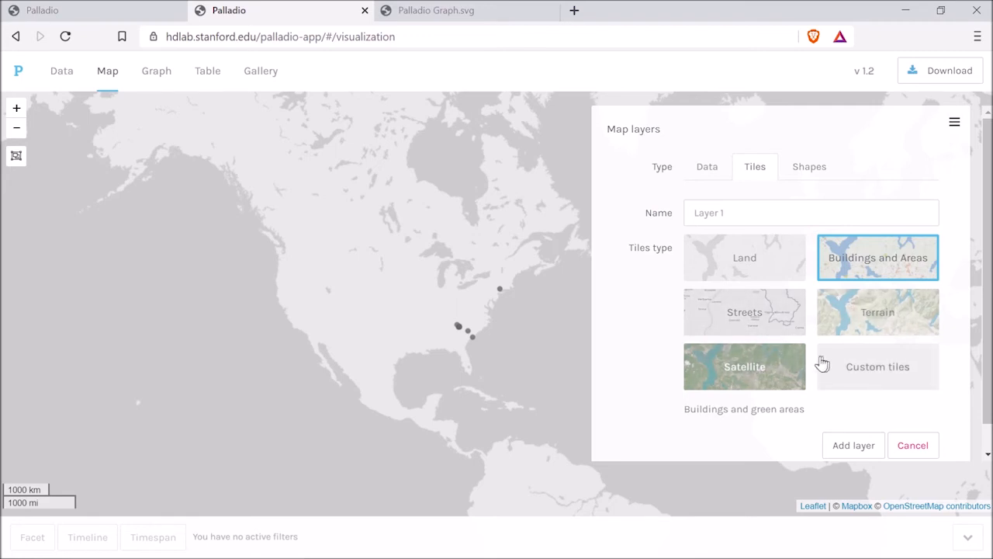
click(751, 319)
scroll(850, 405, down, 1)
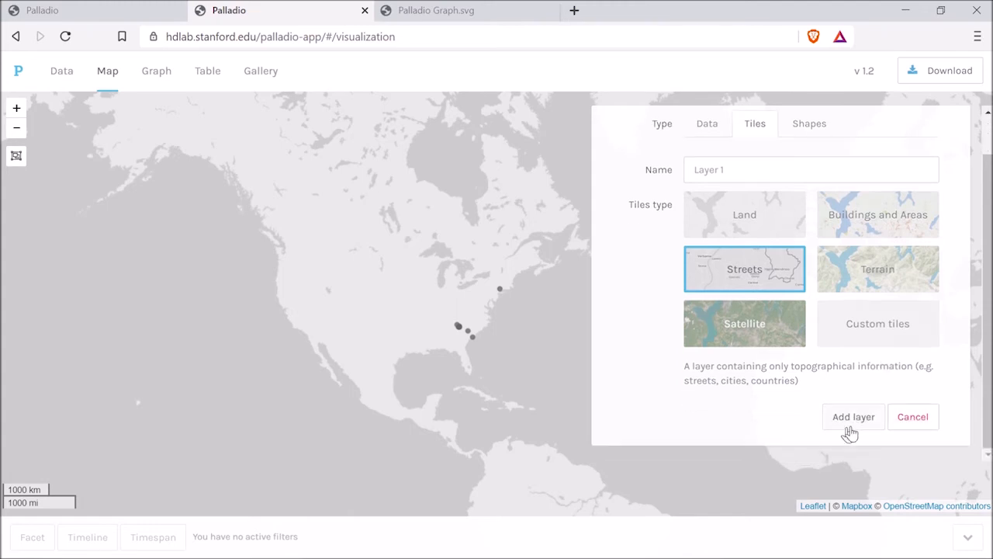
click(854, 423)
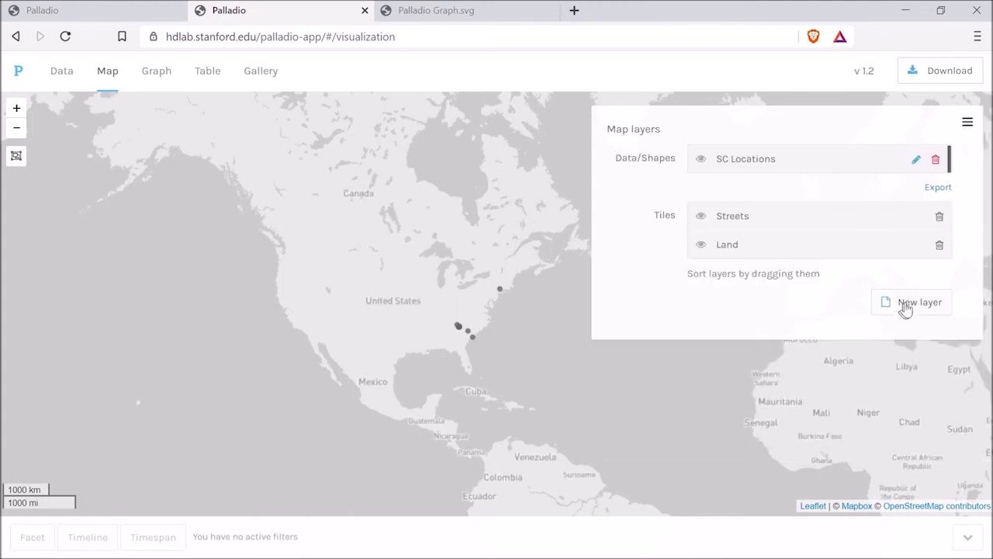
Step: Survey the Streets labels around the world map, then examine the location points in the southeastern United States up close
drag(574, 395, 479, 361)
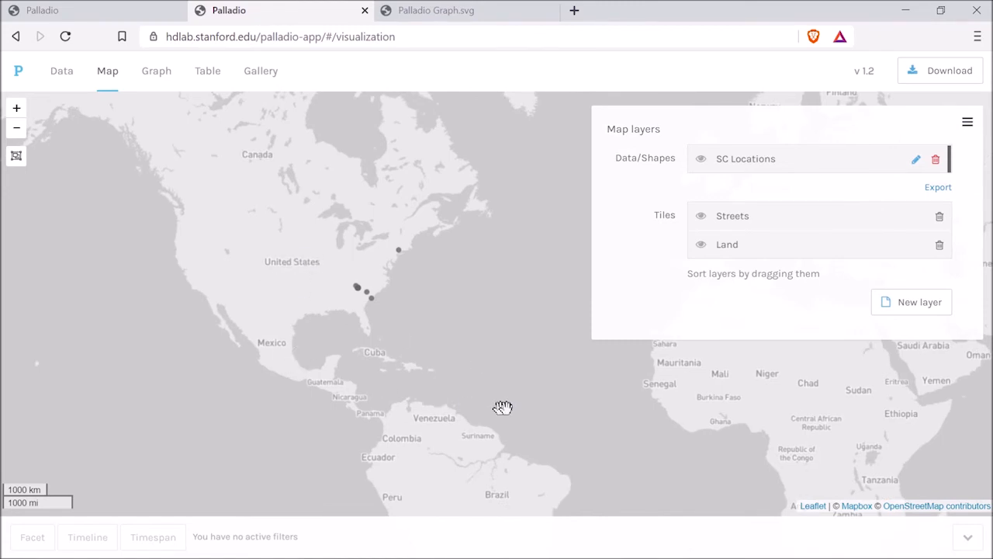
drag(526, 374, 326, 449)
drag(567, 365, 287, 375)
drag(478, 420, 566, 343)
drag(348, 292, 543, 365)
drag(381, 348, 536, 353)
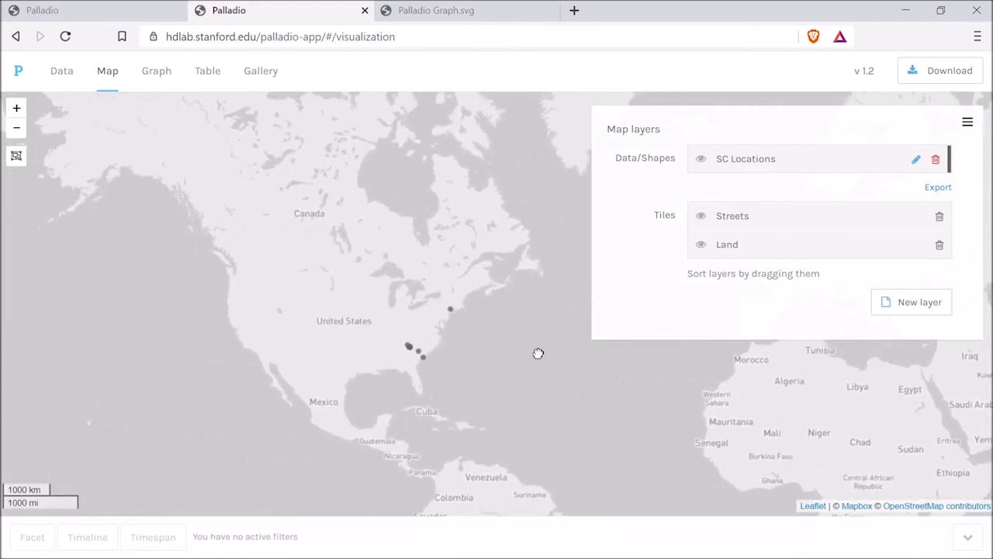
click(15, 110)
drag(299, 294, 434, 230)
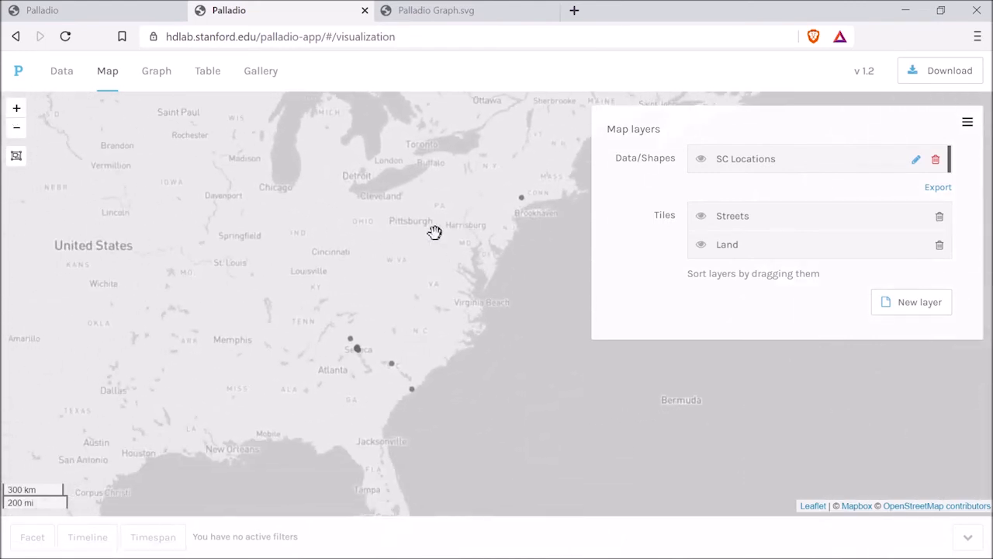
click(18, 108)
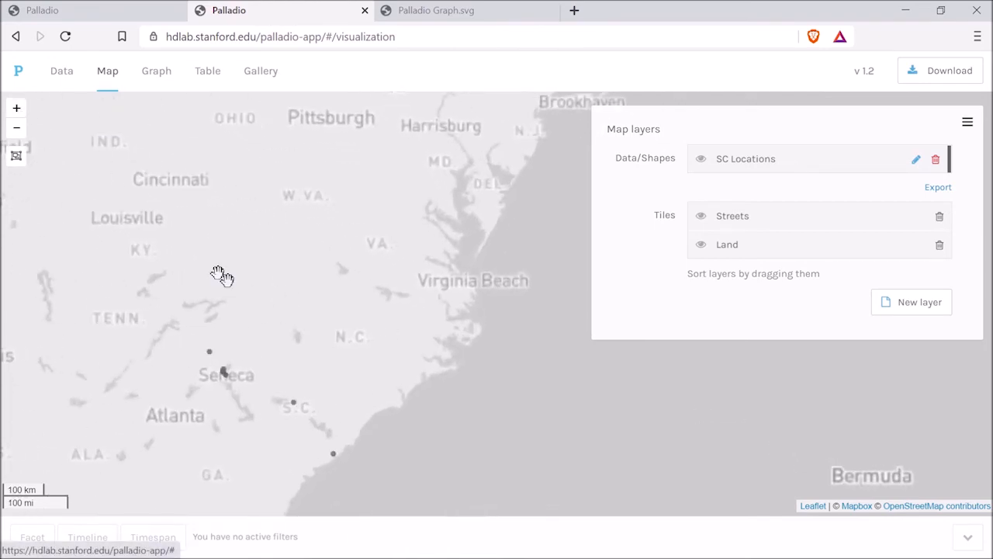
drag(339, 342, 447, 388)
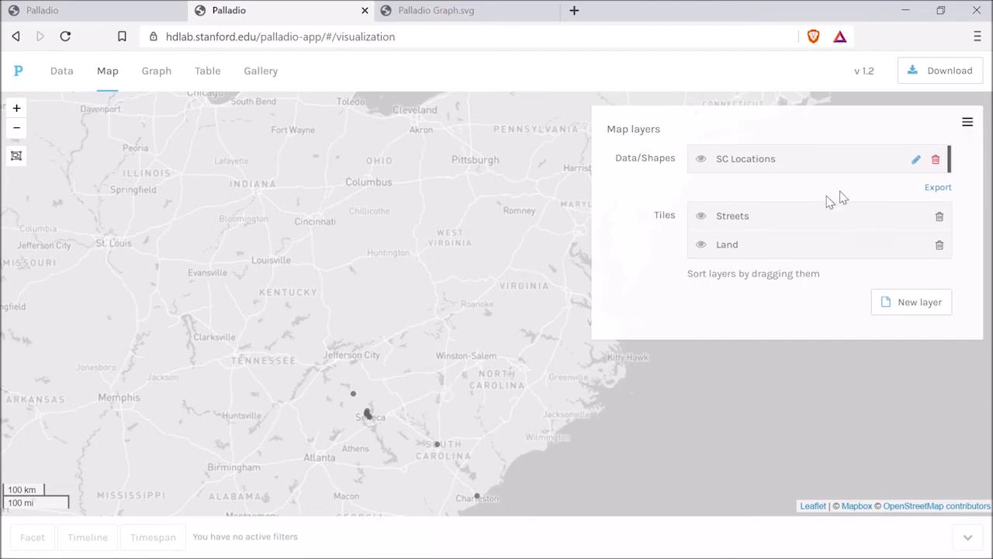
Step: Collapse the map layers settings and examine the full spread of location points along the East Coast
click(968, 125)
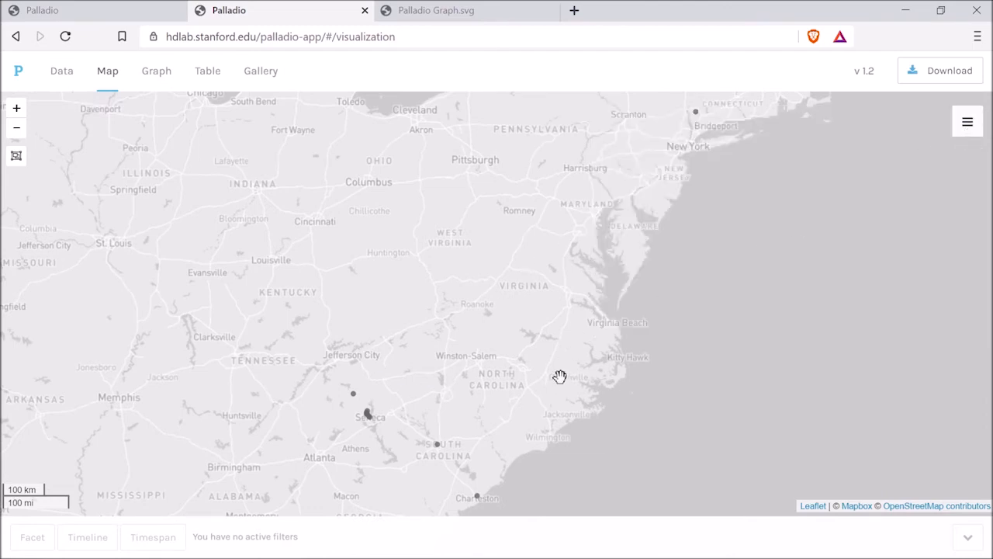
drag(559, 379, 623, 279)
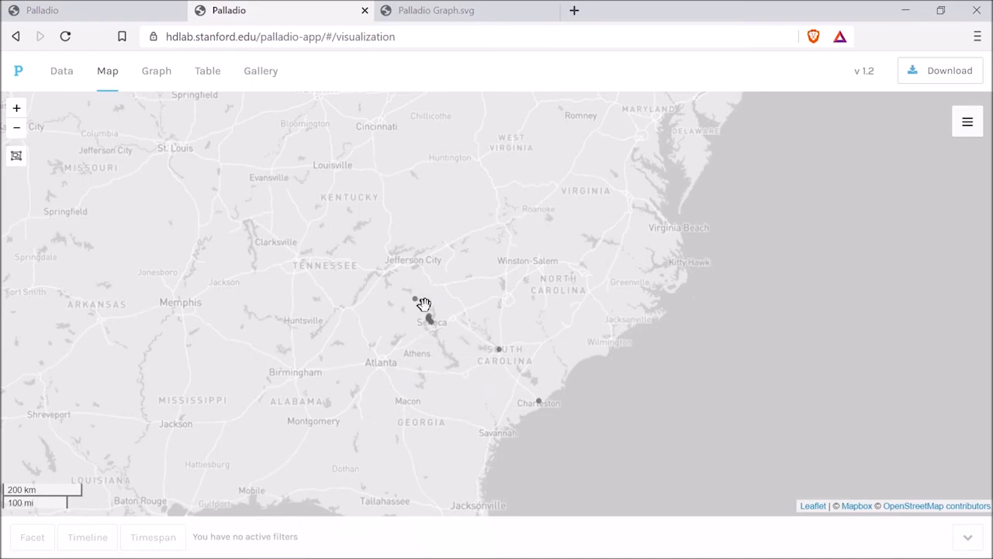
drag(488, 288, 472, 363)
drag(556, 313, 578, 292)
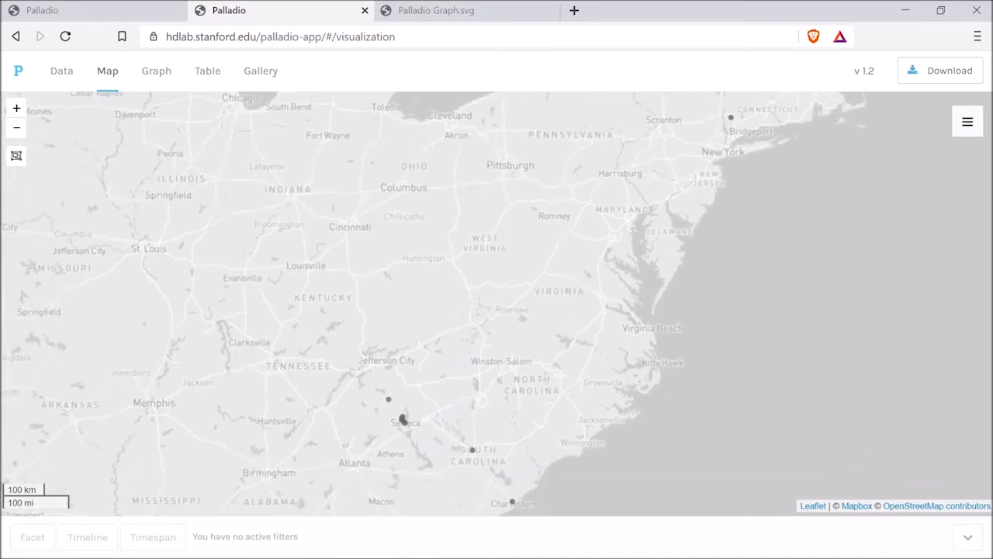
Step: Review the Shapes and Data options for a new map layer, then cancel without adding one
click(970, 124)
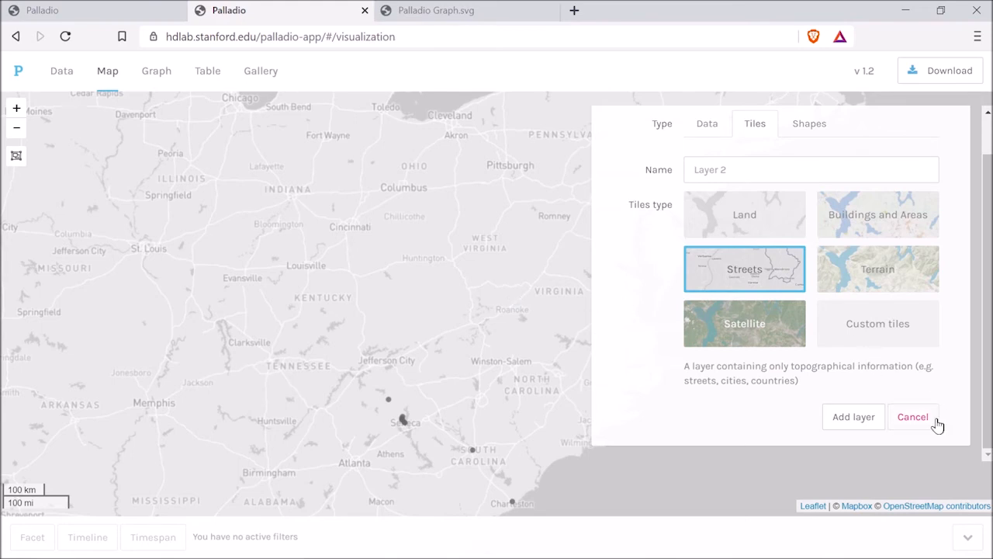
click(811, 124)
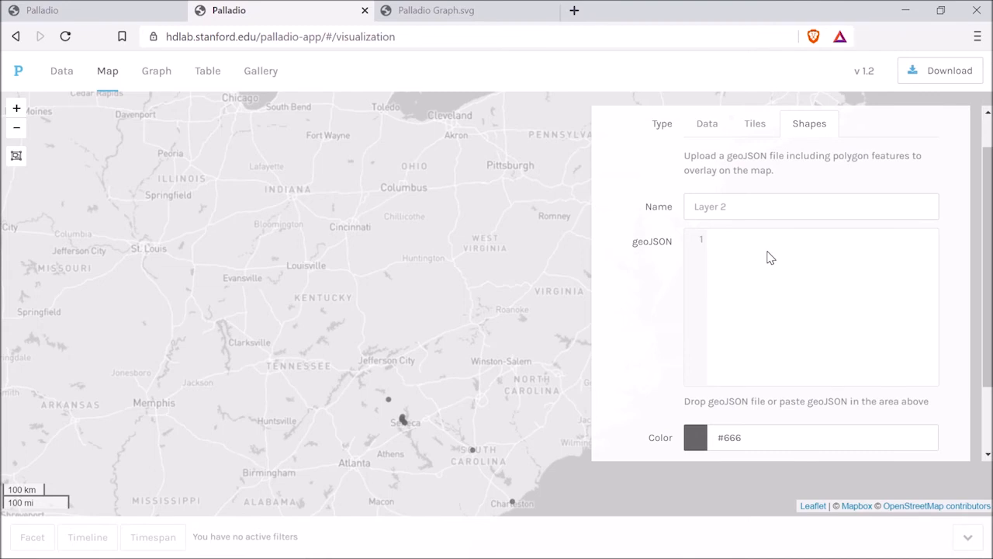
click(705, 133)
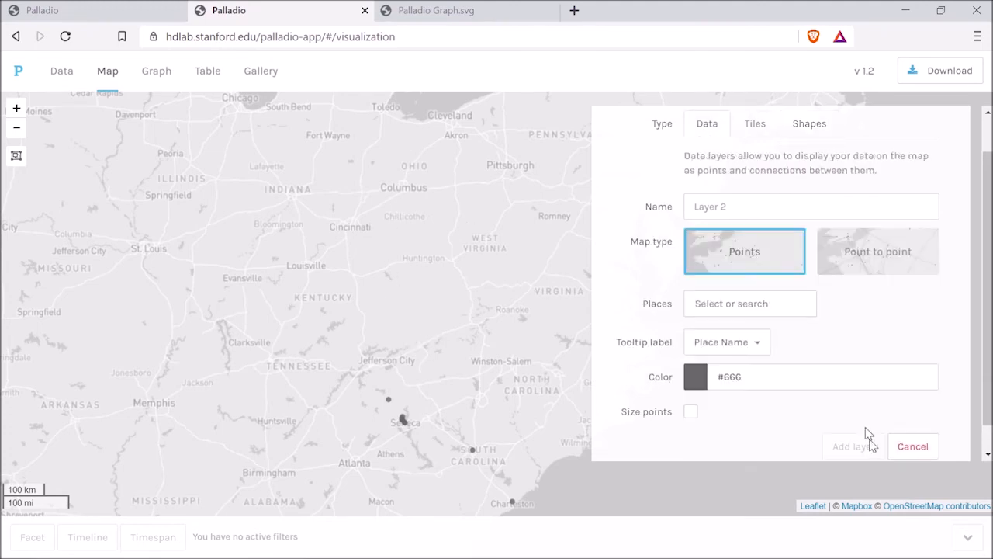
click(909, 446)
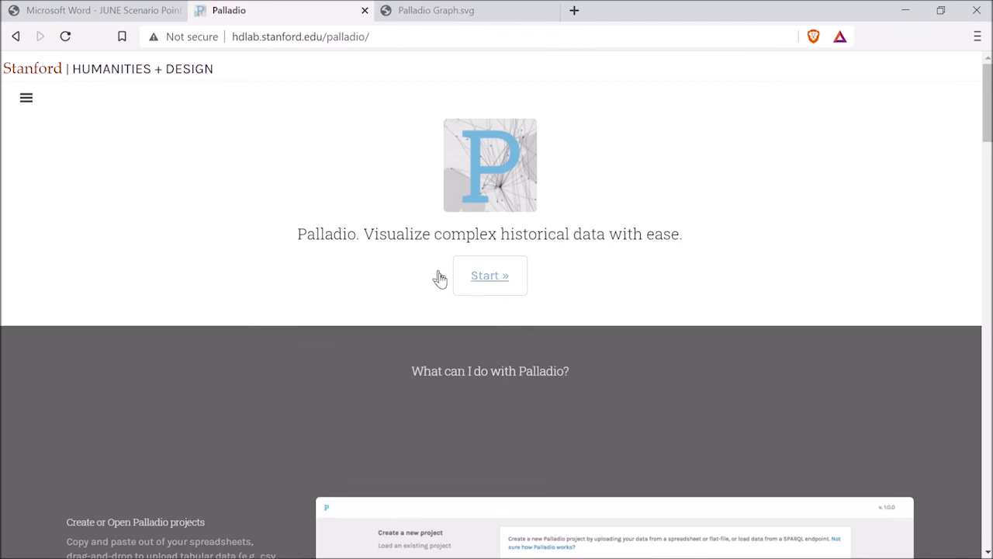
Step: Start a new Palladio project and bring up the 8_Palladio folder in File Explorer
click(494, 283)
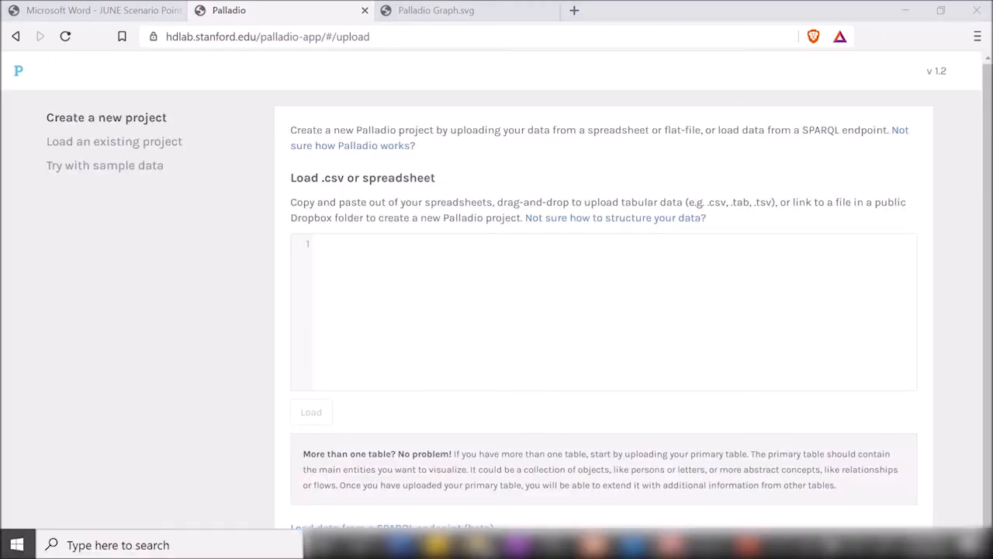
click(477, 545)
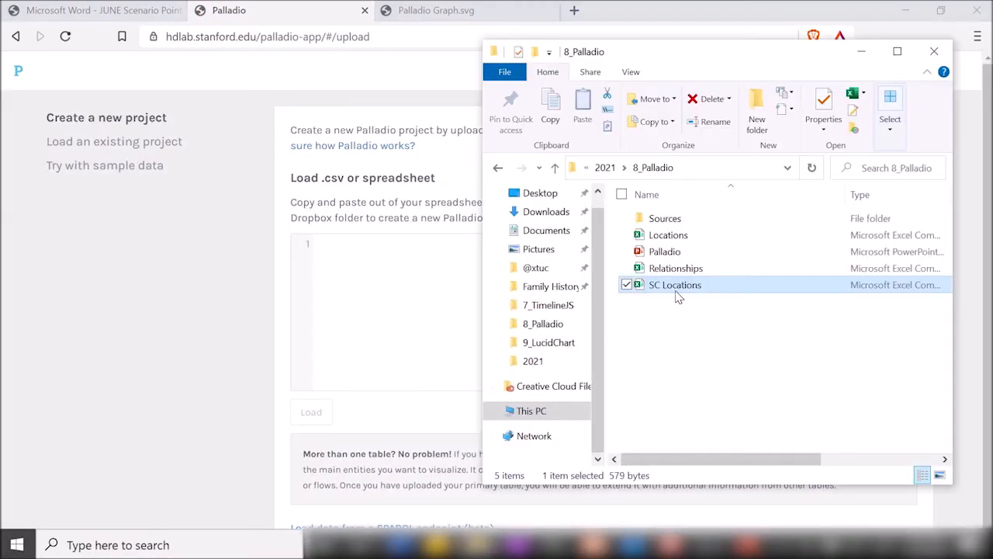
Step: Open the Locations CSV in Excel, fit columns A to C to their contents to review it, and close without saving
double_click(669, 235)
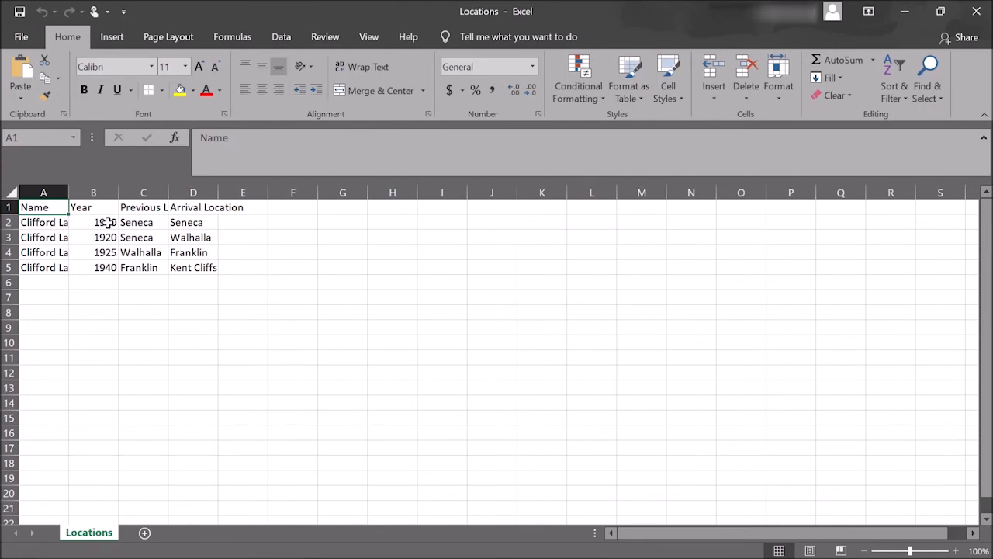
drag(70, 192, 70, 191)
double_click(70, 191)
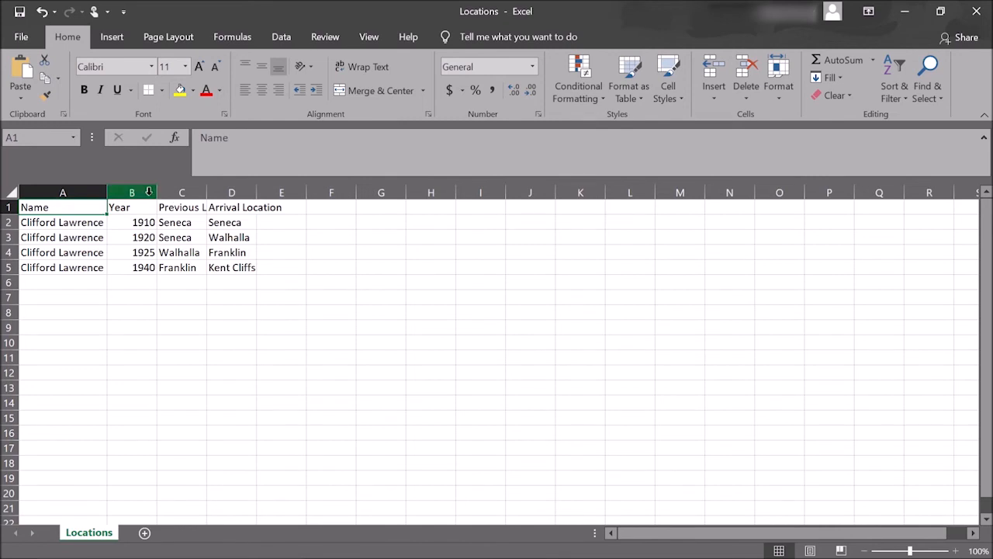
double_click(157, 192)
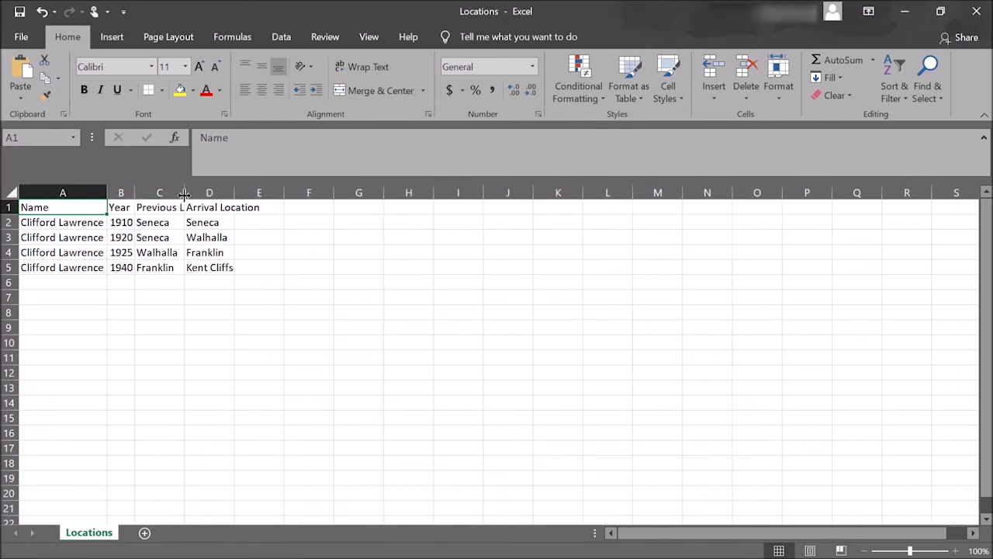
double_click(186, 192)
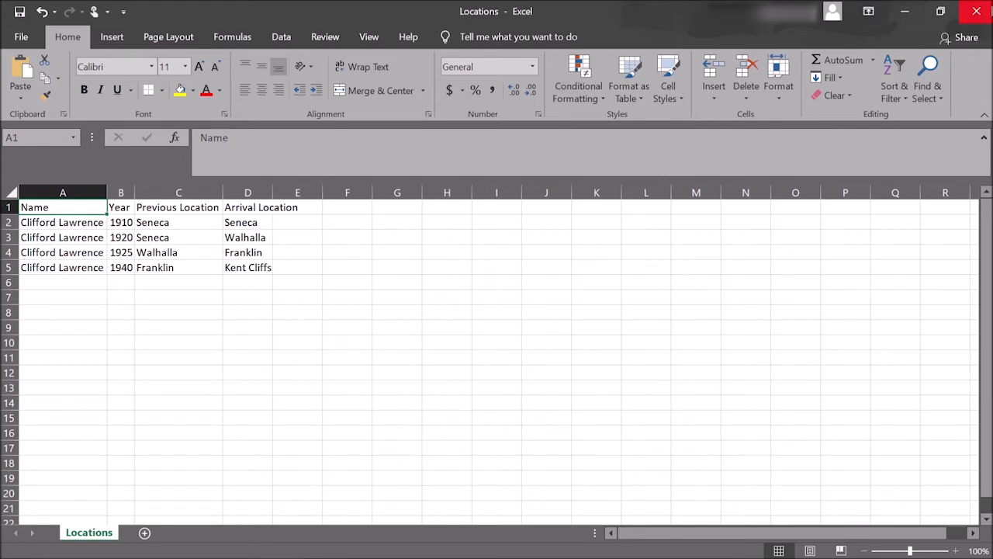
click(976, 10)
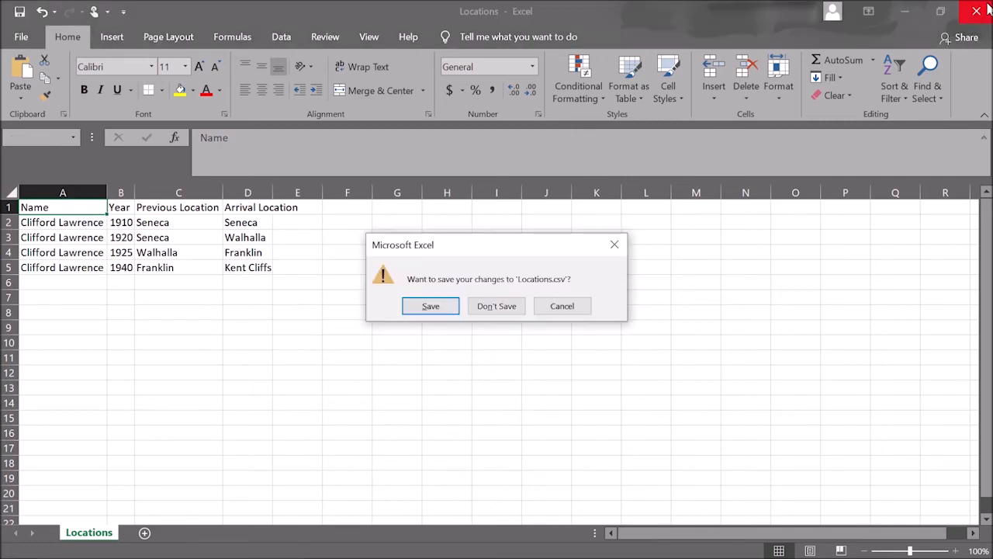
click(505, 311)
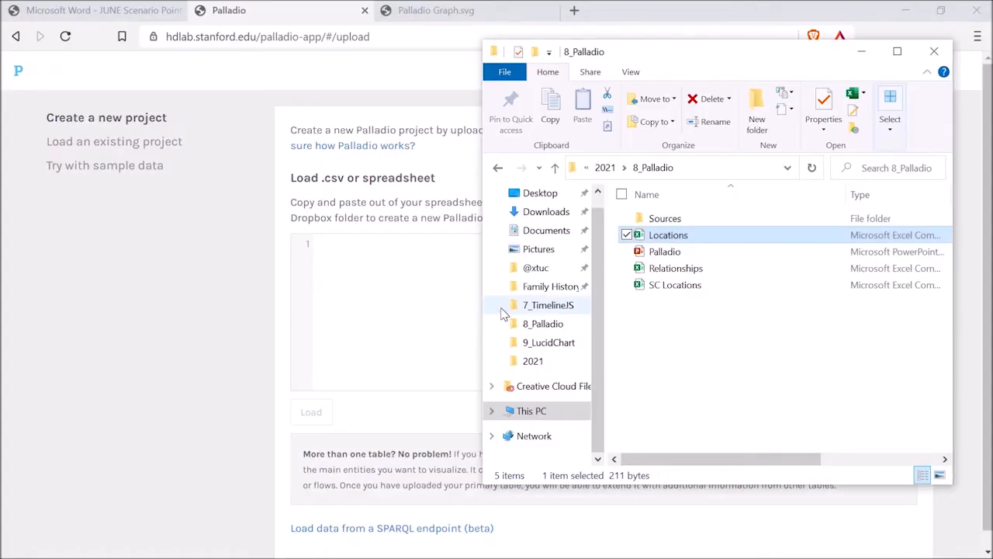
Step: Load the Locations CSV from the 8_Palladio folder as the new project's primary table
drag(659, 239, 402, 307)
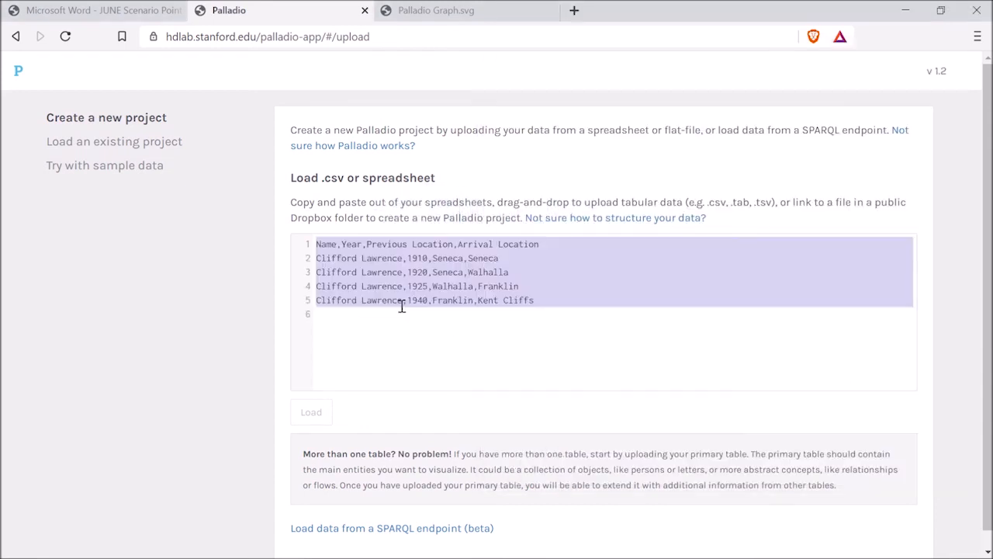
click(311, 412)
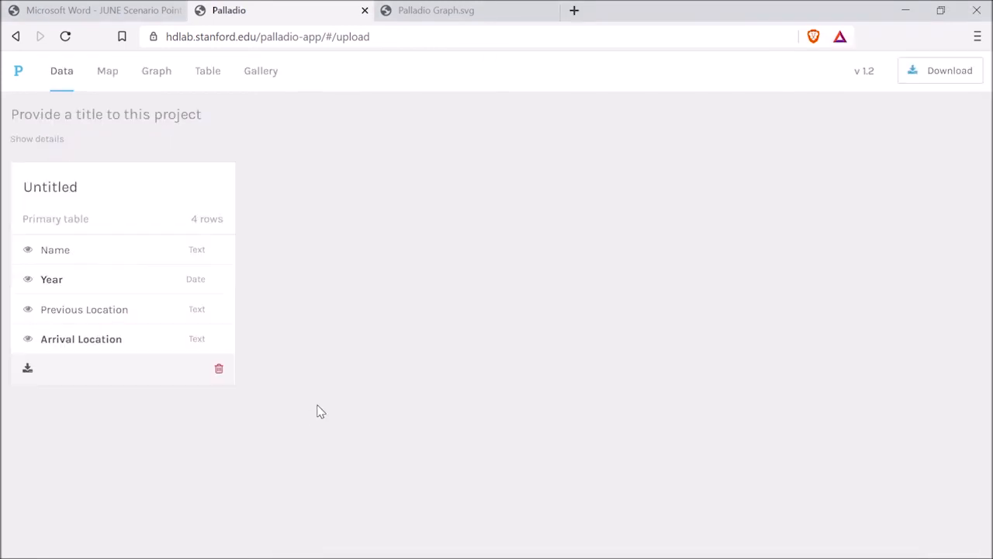
Step: Replace the primary table's placeholder title with the relative's first name
click(86, 186)
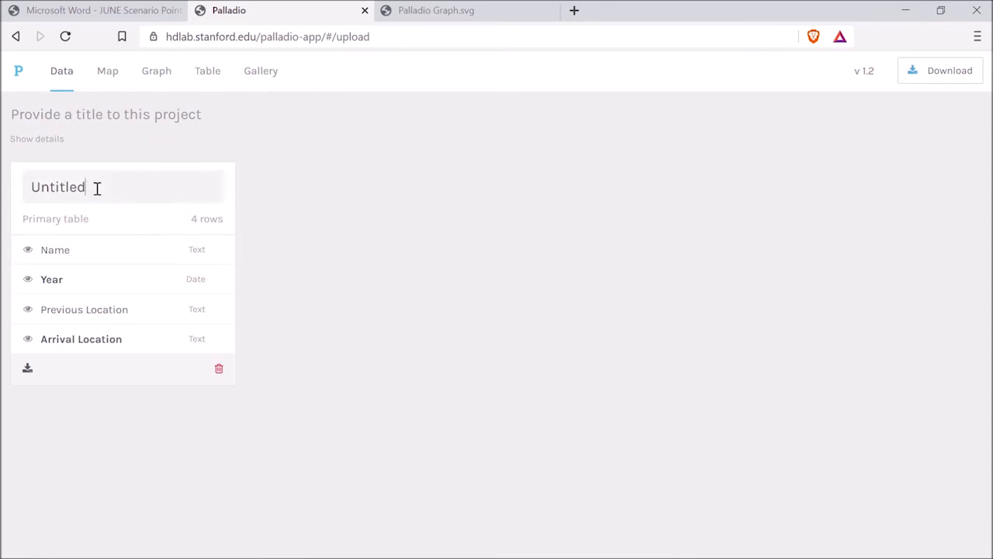
key(BackSpace)
key(BackSpace)
key(BackSpace)
key(BackSpace)
key(BackSpace)
key(BackSpace)
key(BackSpace)
text(Cliffor)
Step: Title the project with the relative's first name in possessive form followed by "Travels"
click(195, 115)
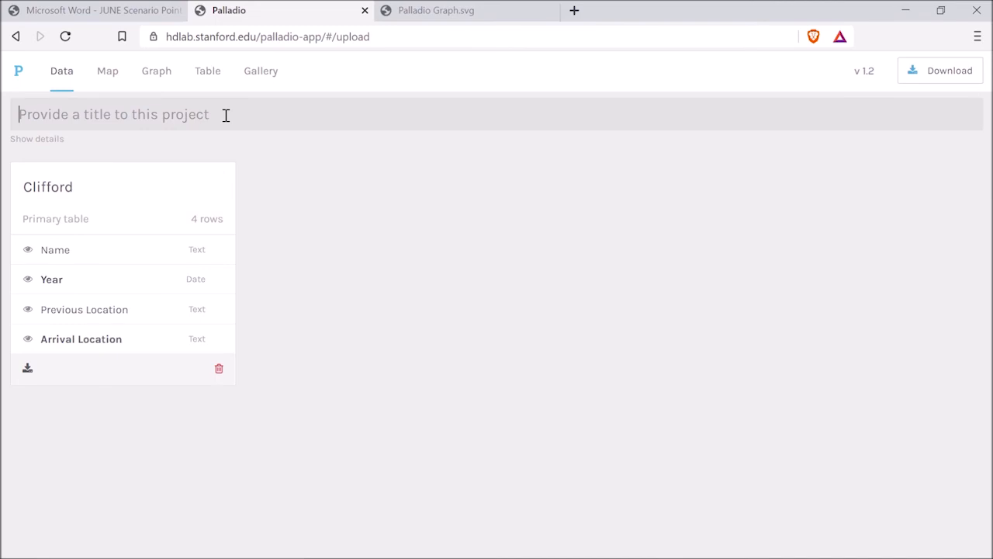
text(Cliffor)
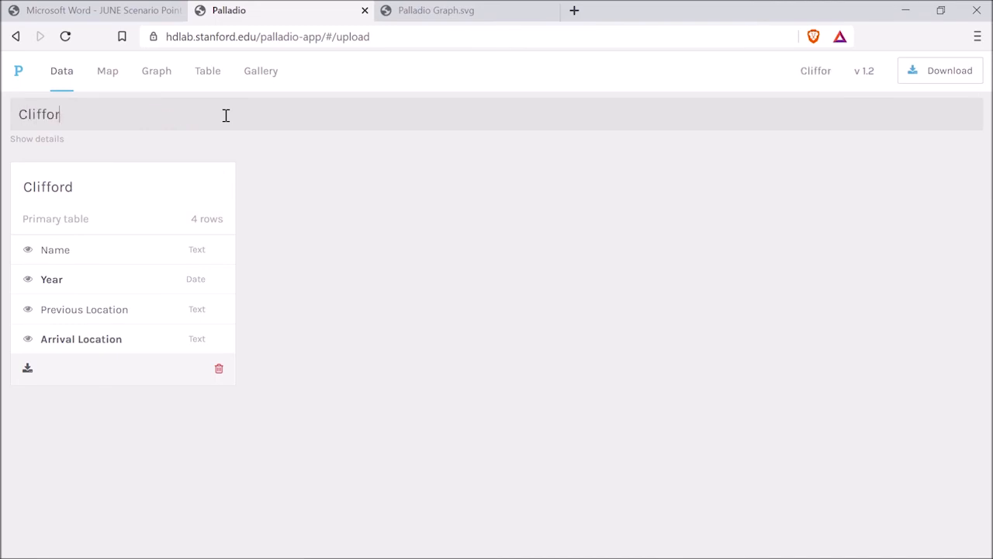
text(d's Travels)
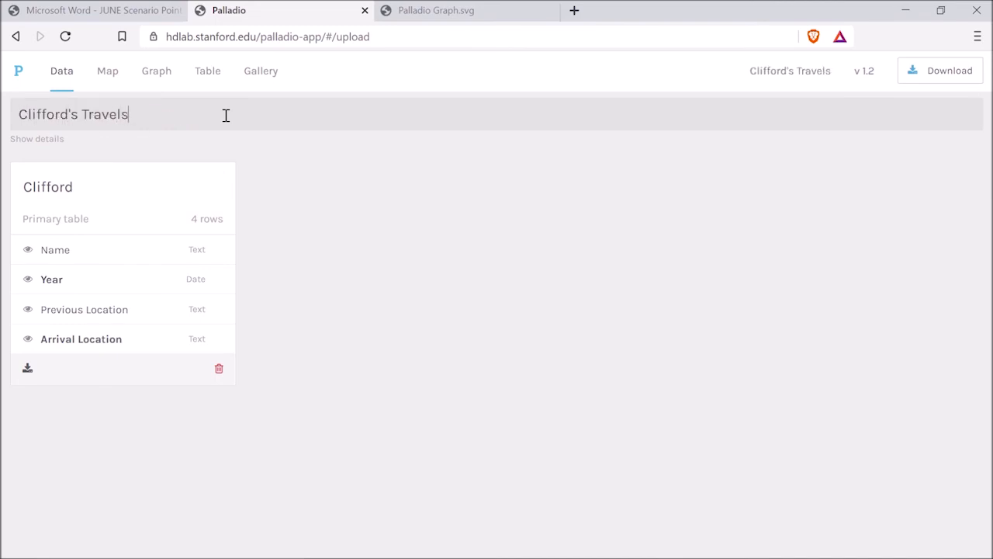
click(349, 262)
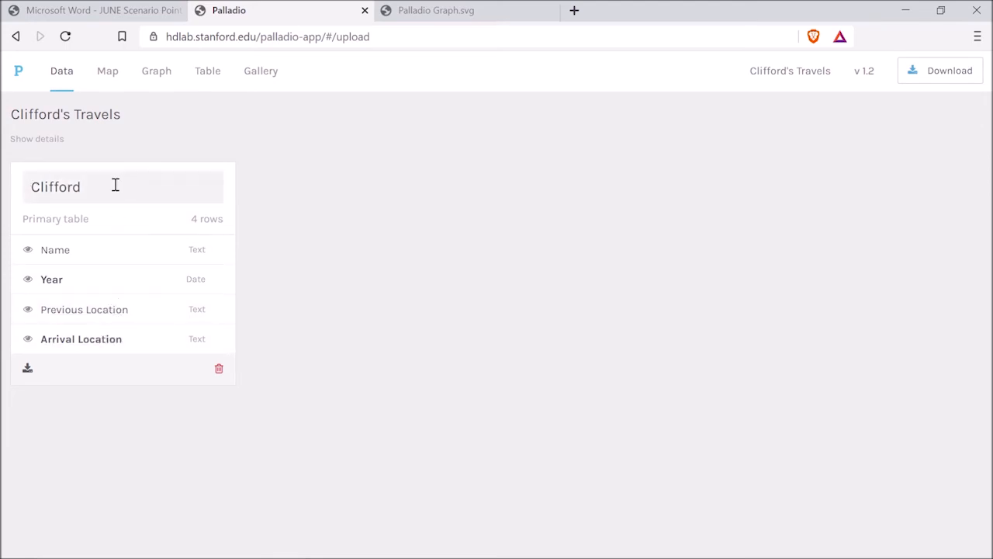
Step: Open the Locations CSV from the 8_Palladio folder in Excel to review the moves by year, then close it
click(466, 541)
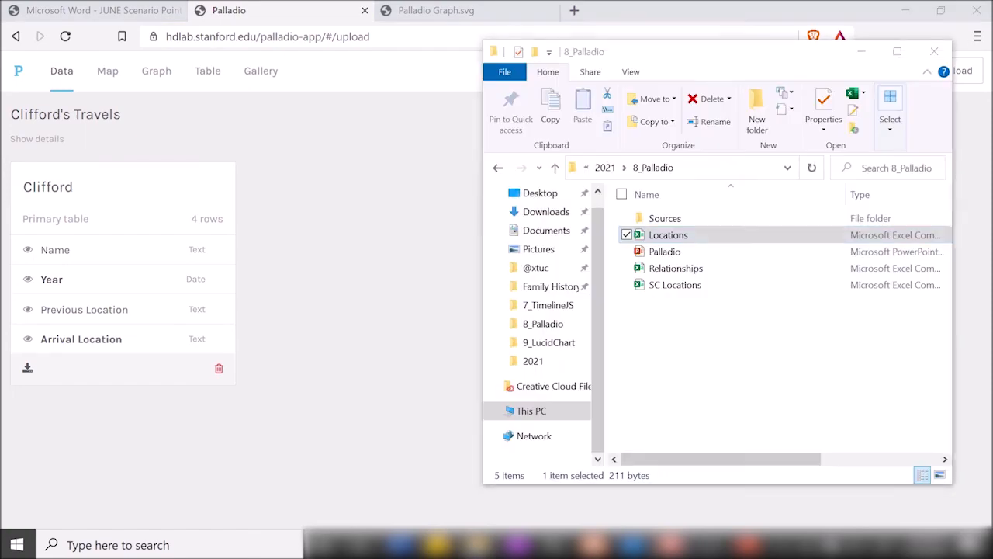
double_click(665, 235)
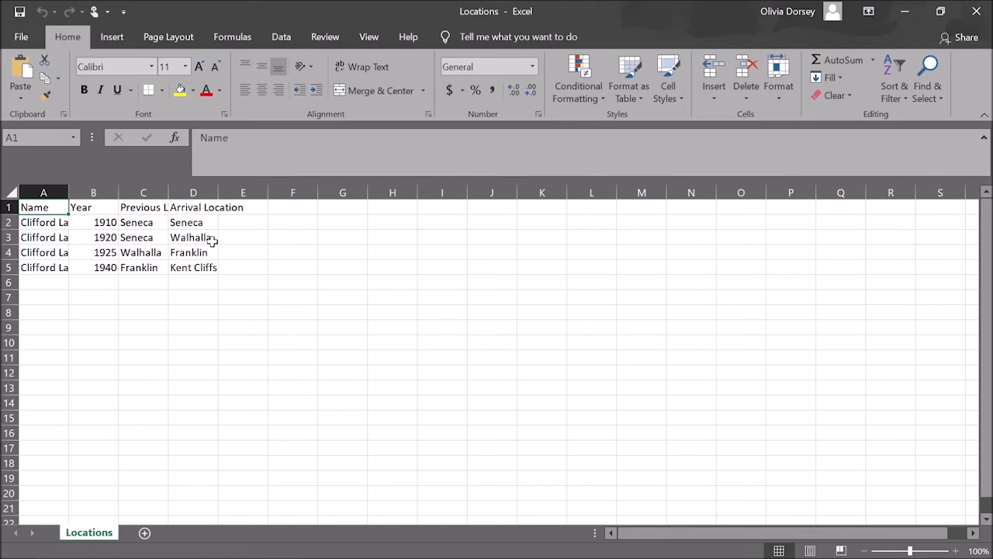
click(976, 11)
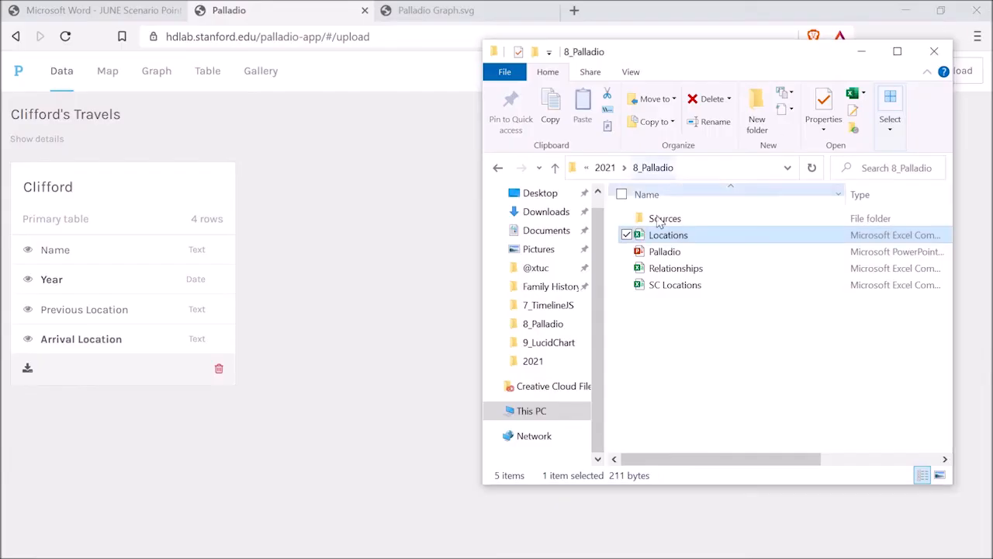
Step: Open SC Locations in Excel, fit column B to review the coordinates, close without saving, and return to the Palladio project
double_click(660, 287)
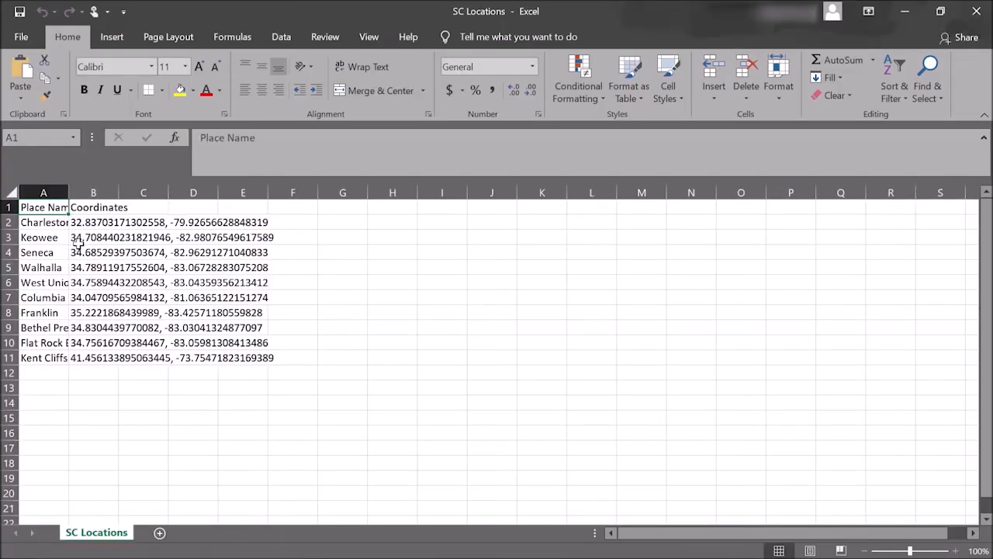
double_click(118, 192)
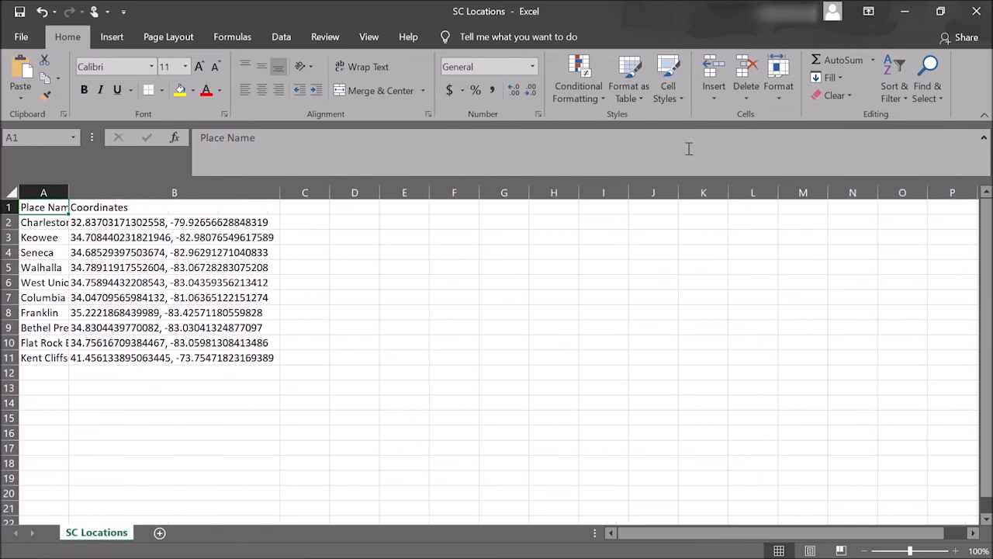
click(976, 11)
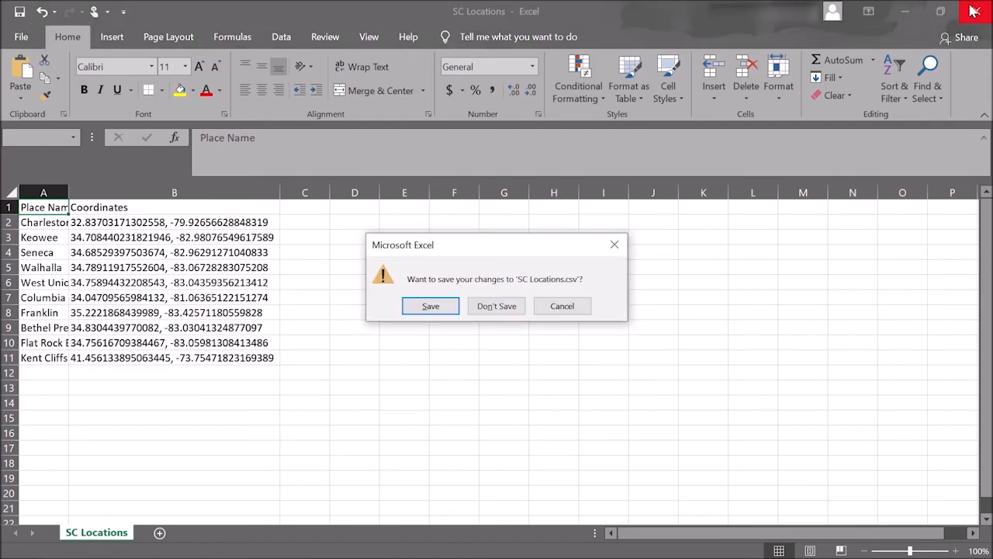
click(496, 306)
click(307, 273)
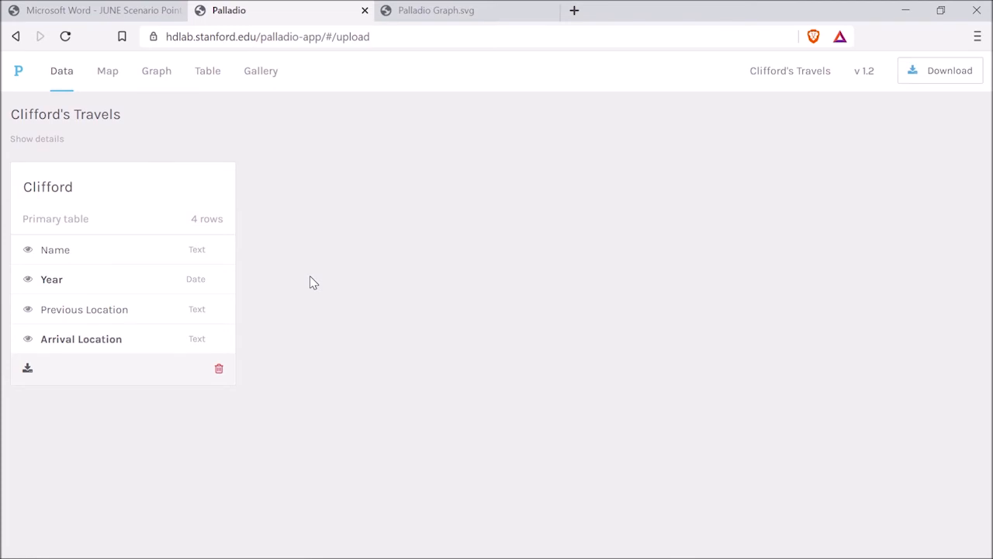
Step: Extend the Previous Location dimension with a new table loaded from the SC Locations CSV in the 8_Palladio folder
click(85, 309)
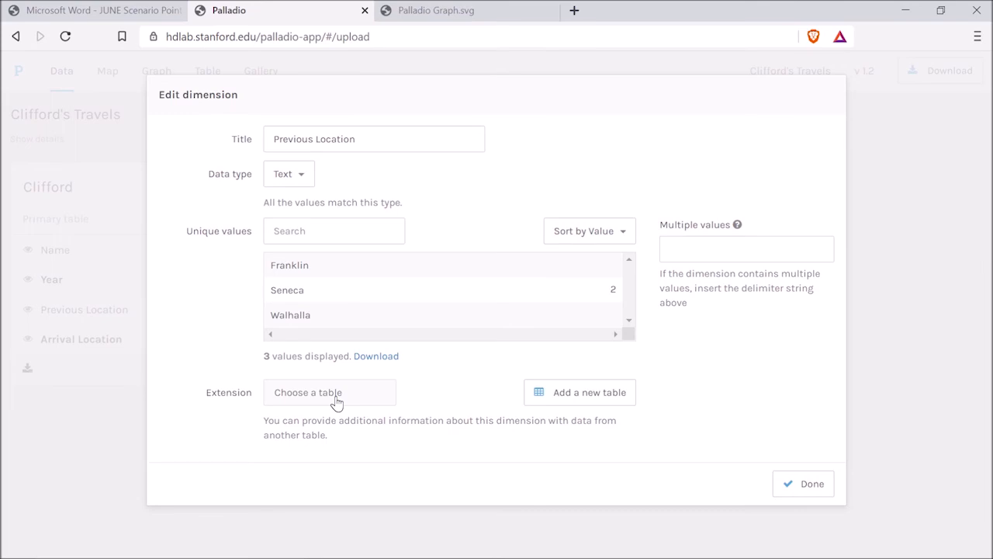
click(578, 399)
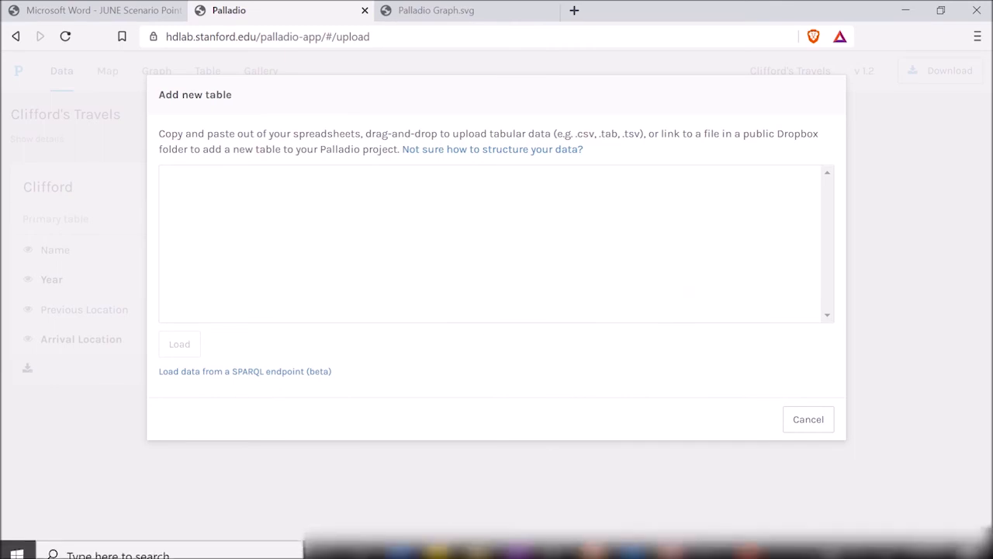
click(474, 548)
drag(664, 289, 294, 266)
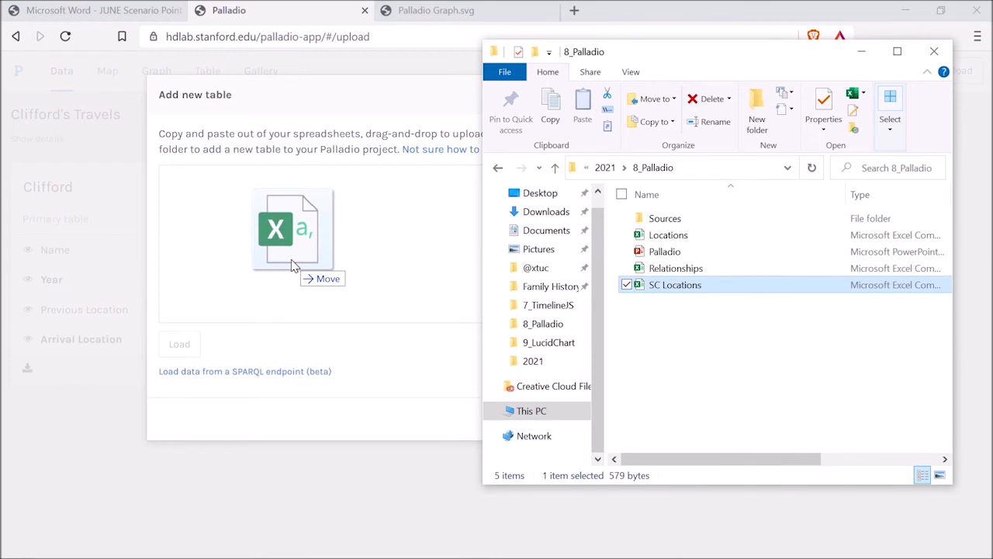
drag(293, 266, 291, 264)
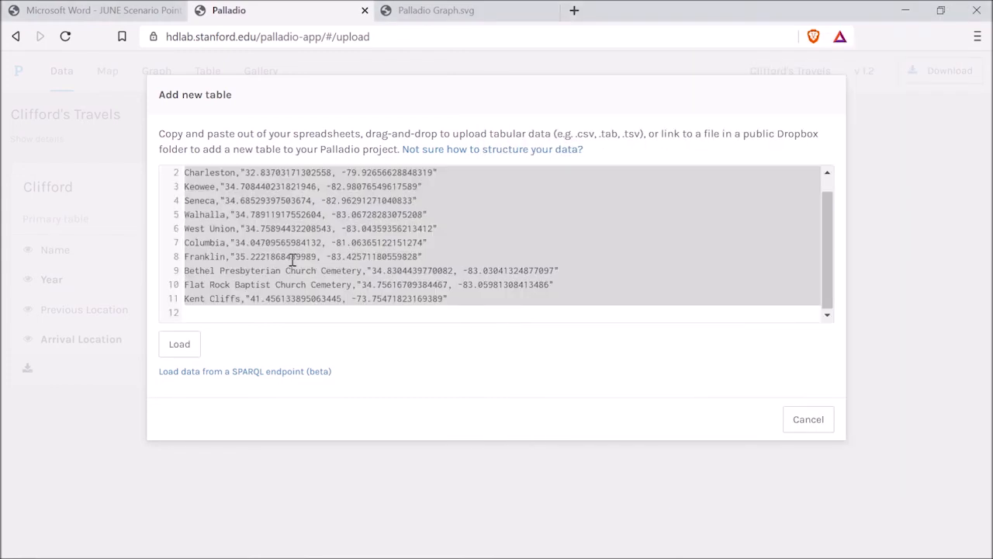
click(179, 351)
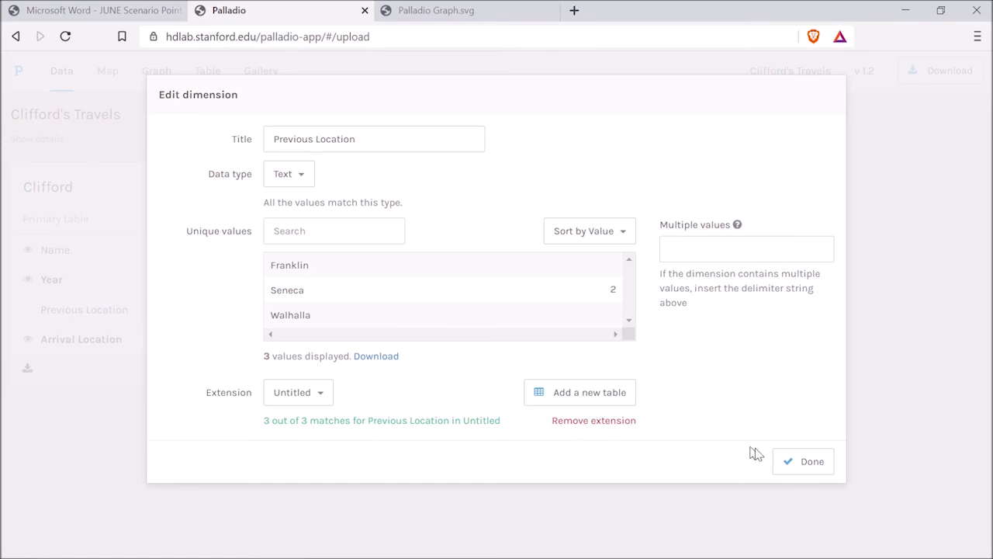
click(807, 471)
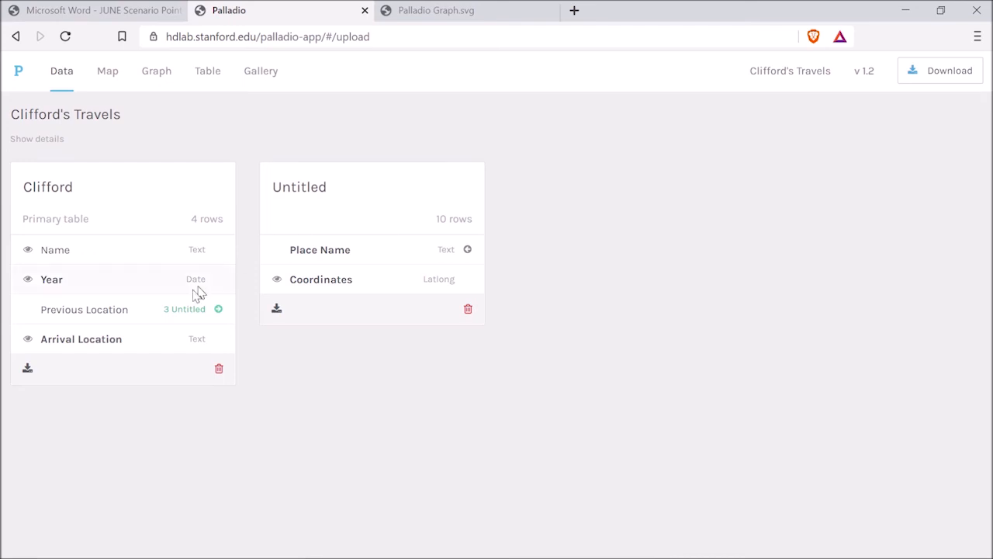
Step: Extend the Arrival Location dimension with the existing Untitled table of place coordinates
click(91, 343)
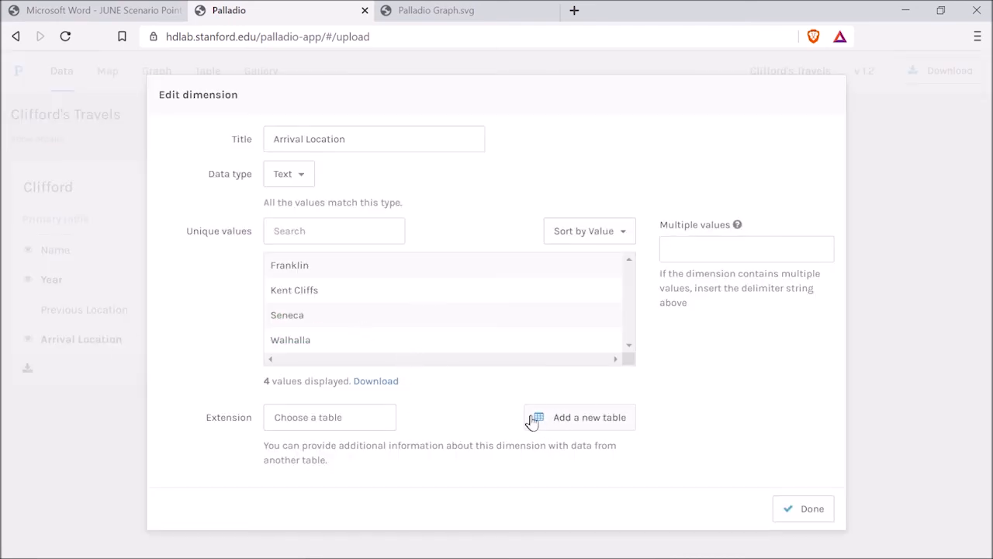
click(327, 418)
click(297, 450)
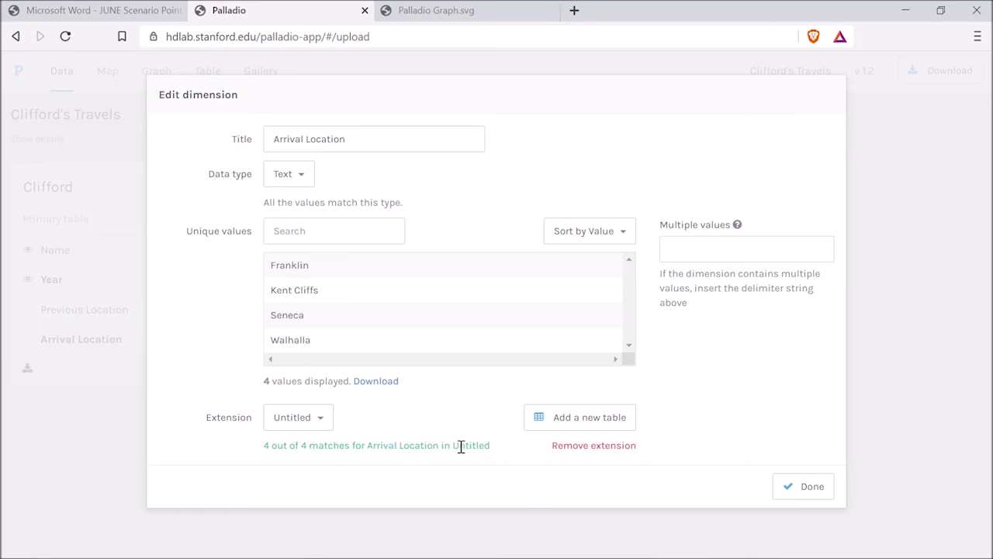
click(819, 489)
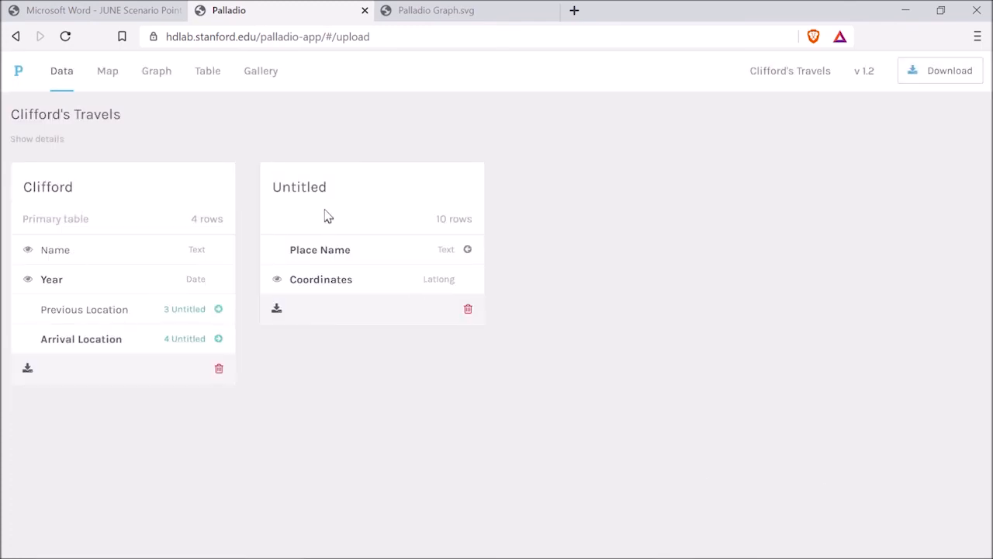
Step: Rename the Untitled table holding the place names and coordinates as "Coordinates"
key(BackSpace)
key(BackSpace)
key(BackSpace)
key(BackSpace)
key(BackSpace)
key(BackSpace)
key(BackSpace)
key(BackSpace)
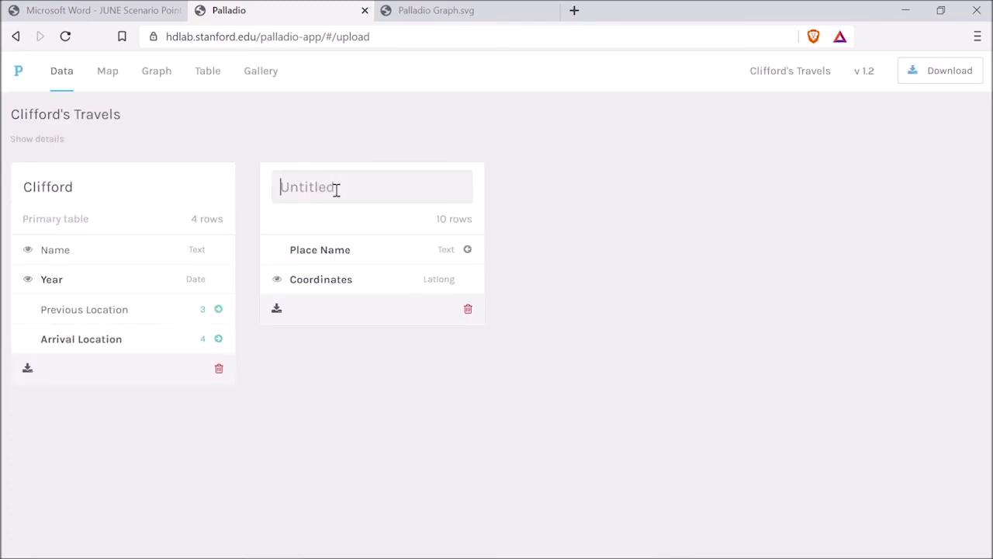
text(Coordinates)
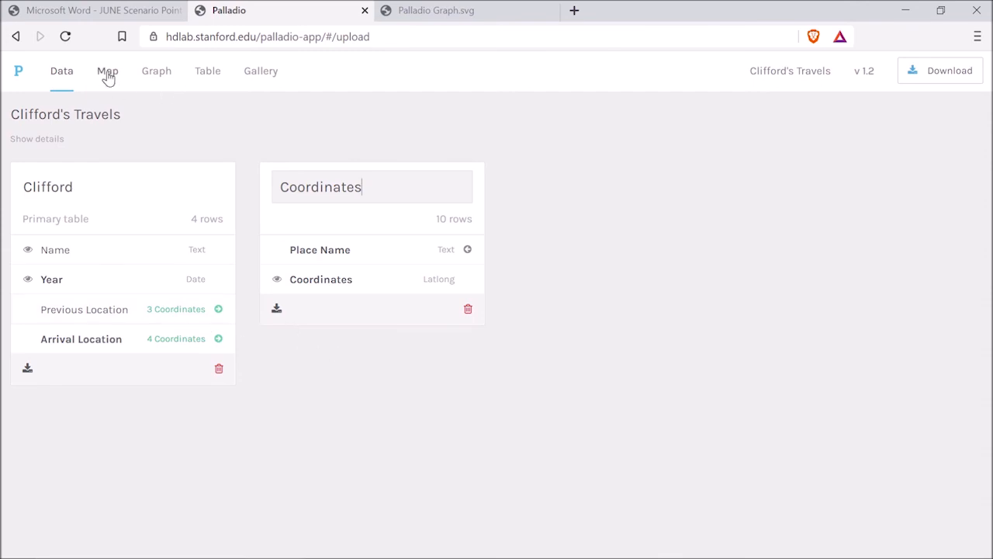
key(Return)
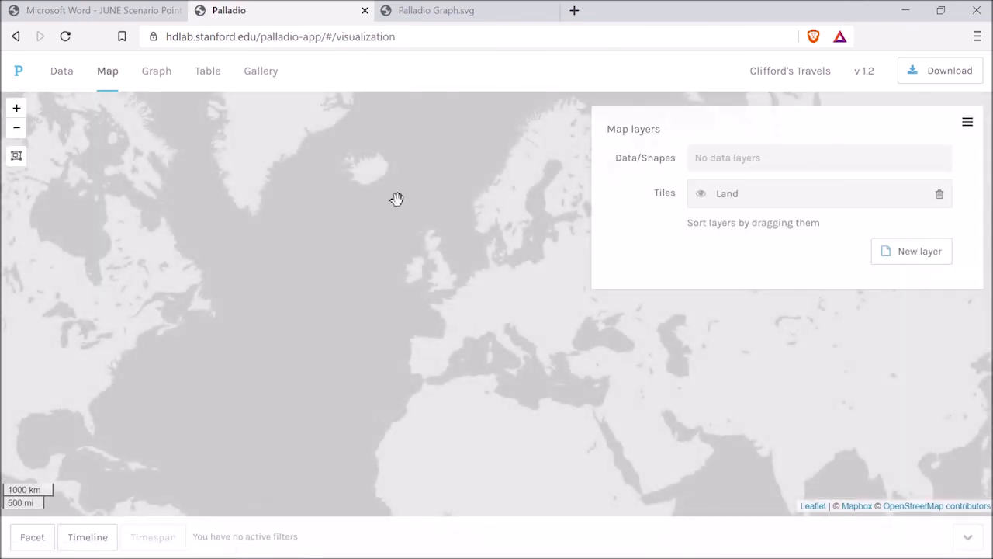
Step: In the Map view, set up a new point-to-point data layer with Previous Location as source places and Arrival Location as target places
drag(321, 291, 524, 229)
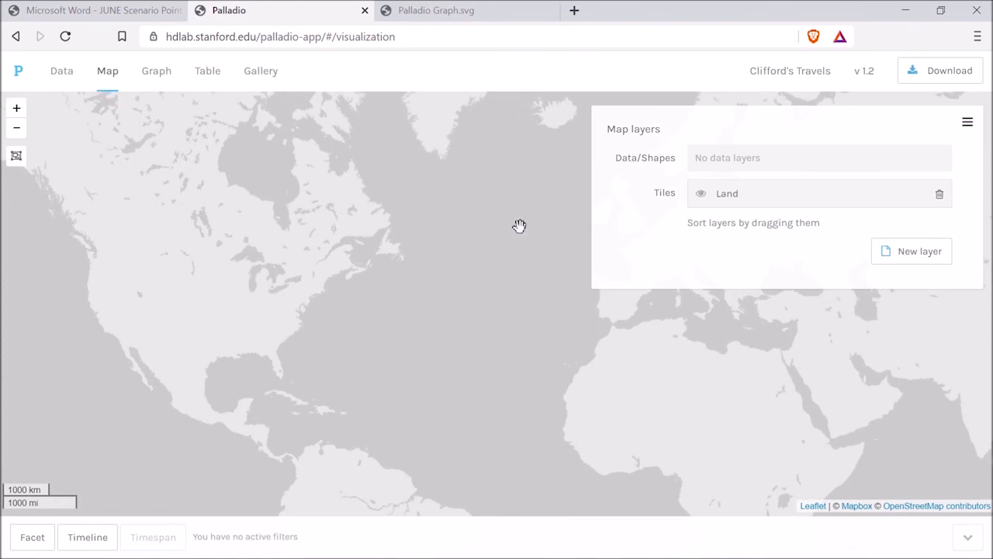
click(913, 261)
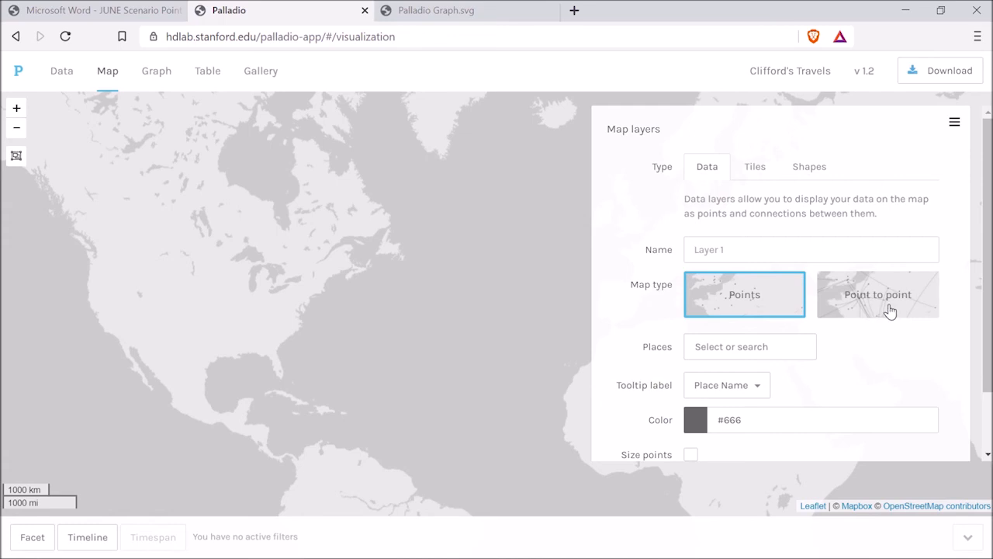
click(886, 312)
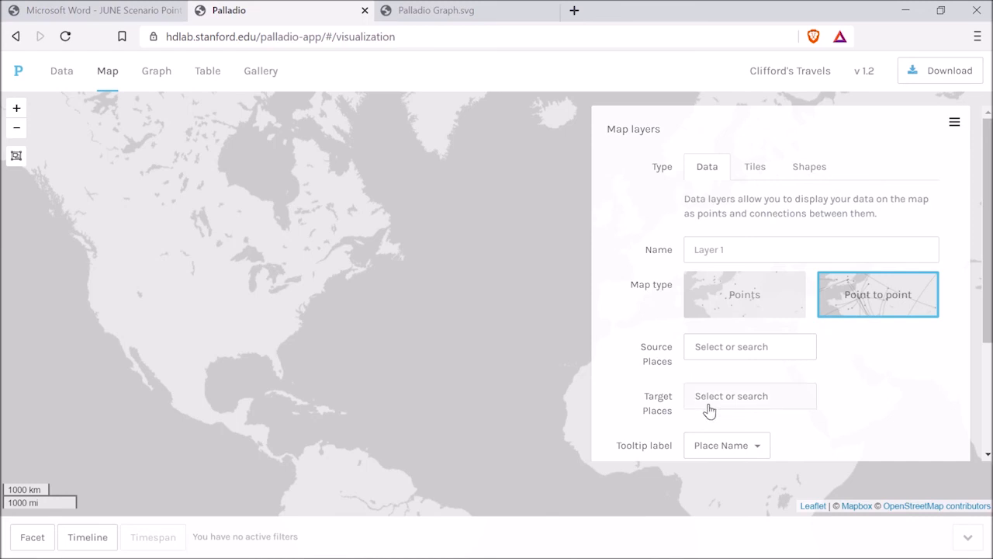
click(712, 350)
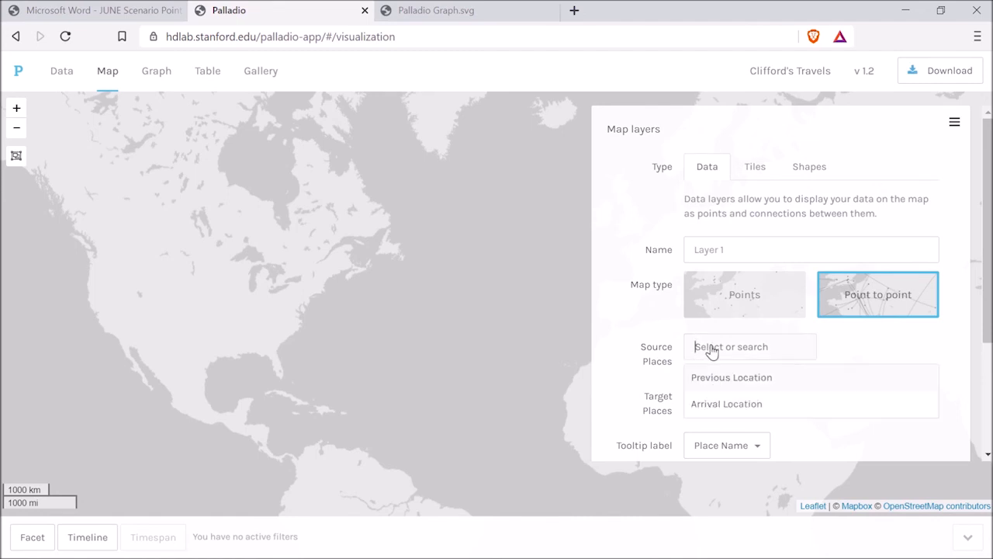
click(734, 379)
click(738, 399)
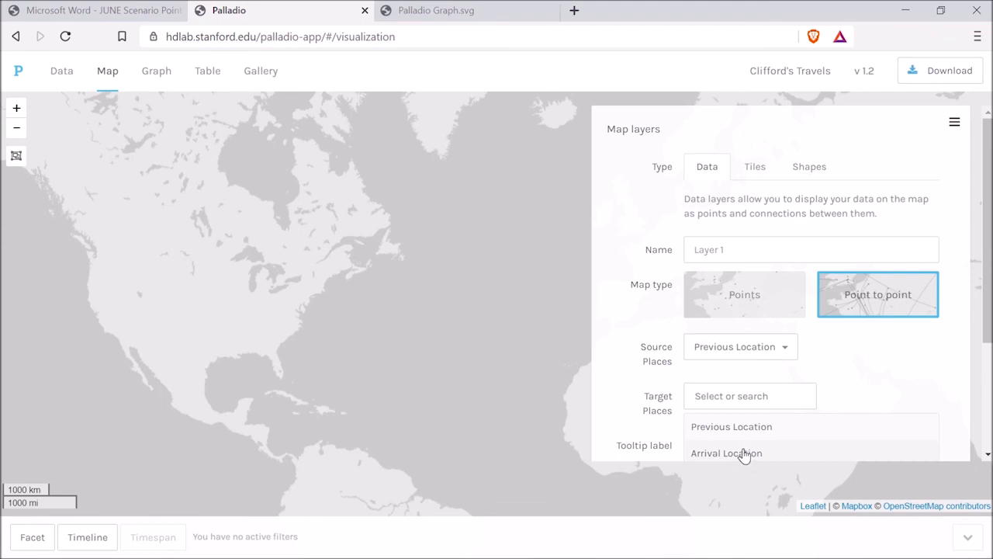
click(744, 453)
Step: Review the new layer's tooltip label dimensions and color picker, closing both without choosing anything
scroll(864, 396, down, 3)
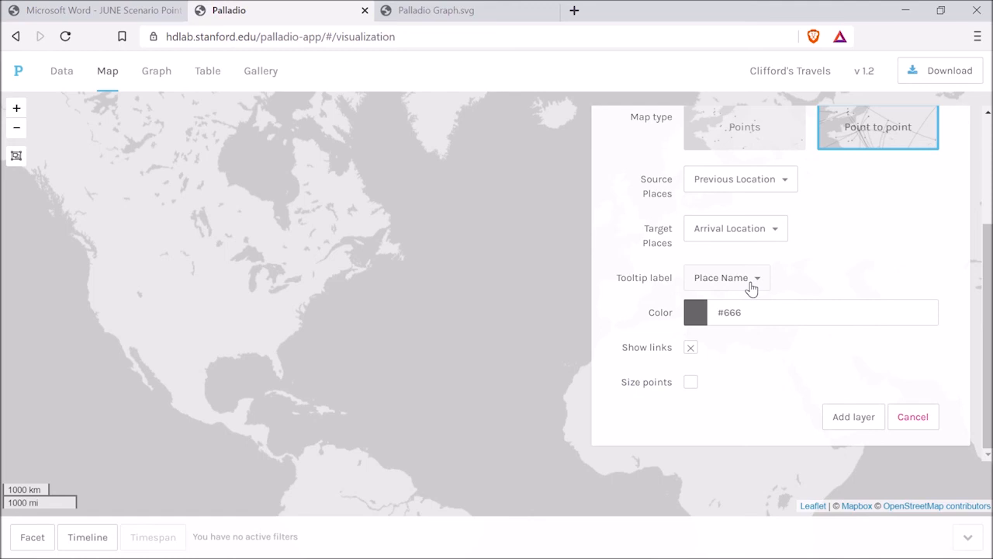
click(752, 285)
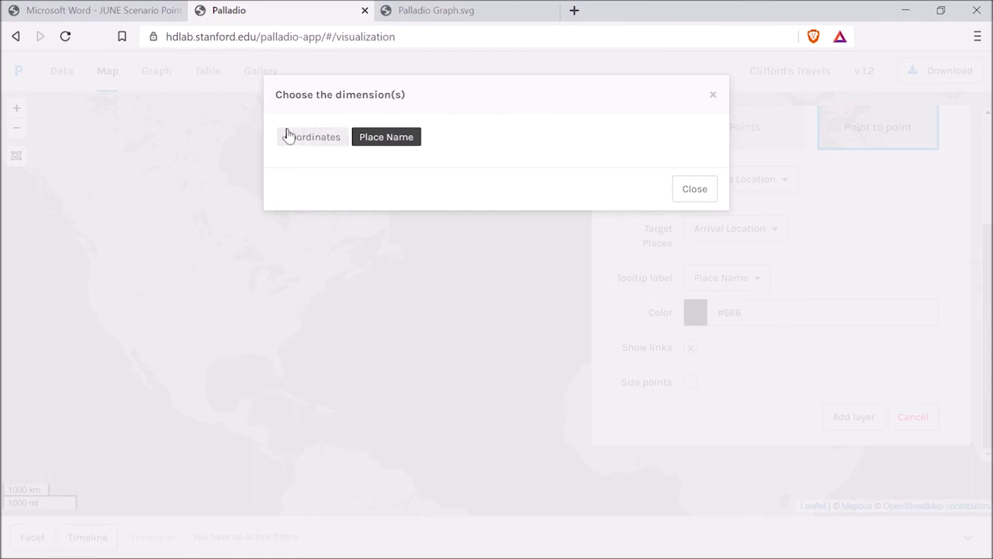
click(693, 194)
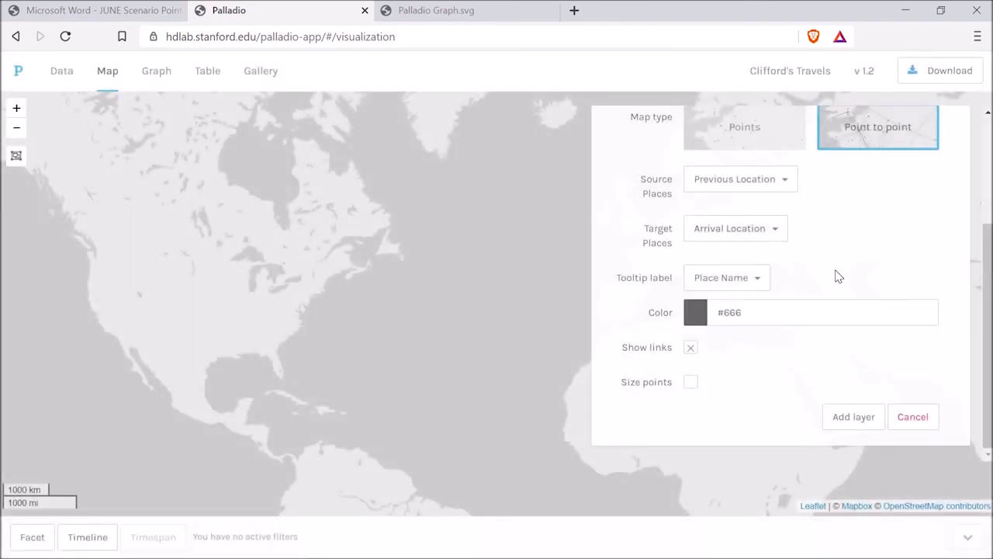
scroll(838, 277, up, 2)
scroll(836, 275, up, 1)
scroll(836, 276, down, 2)
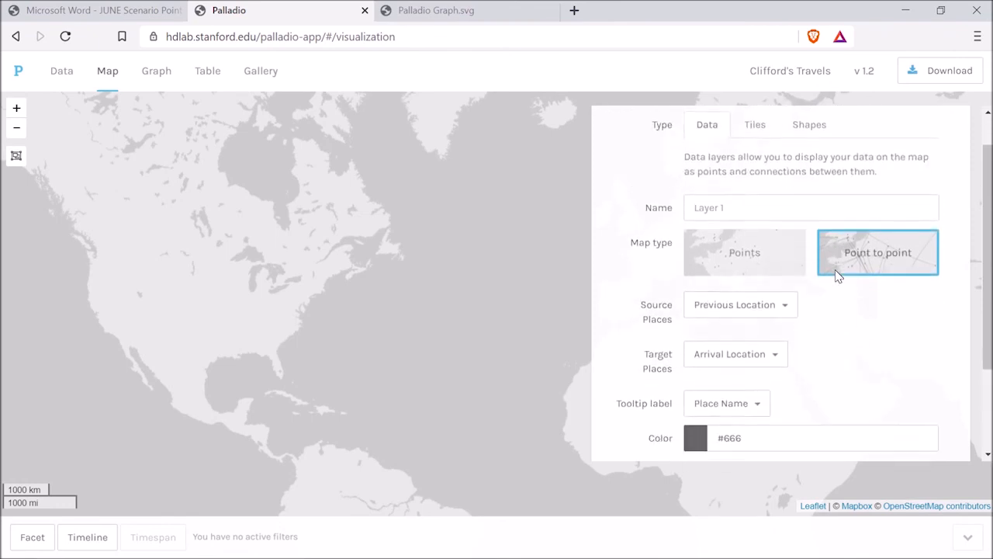
click(697, 351)
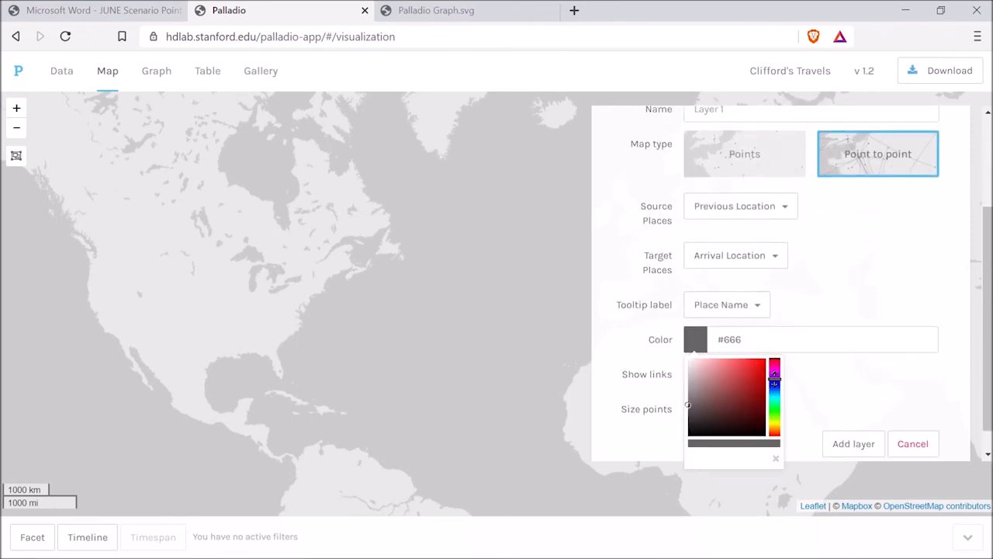
click(825, 371)
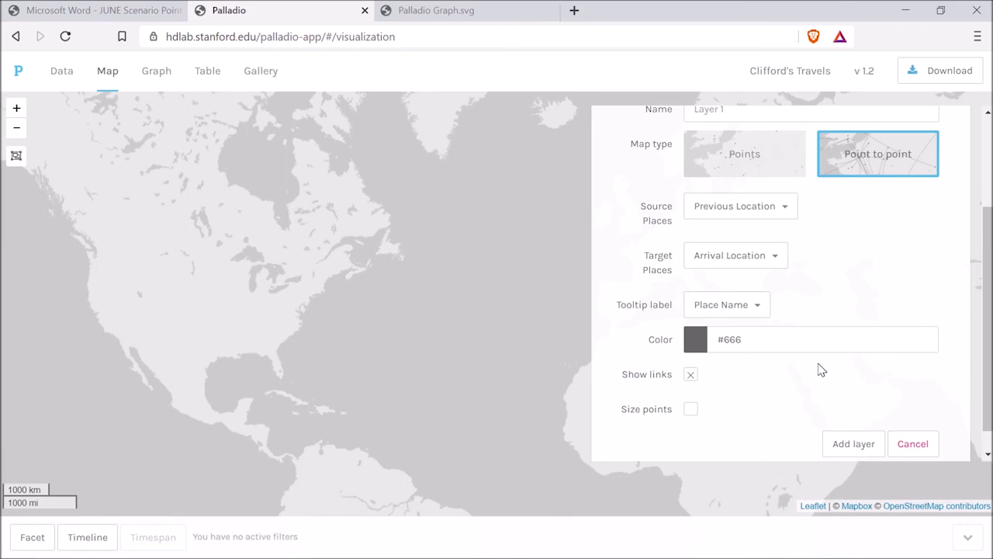
Step: Name the point-to-point layer "Locations" and add it to the map
scroll(821, 268, up, 2)
click(732, 249)
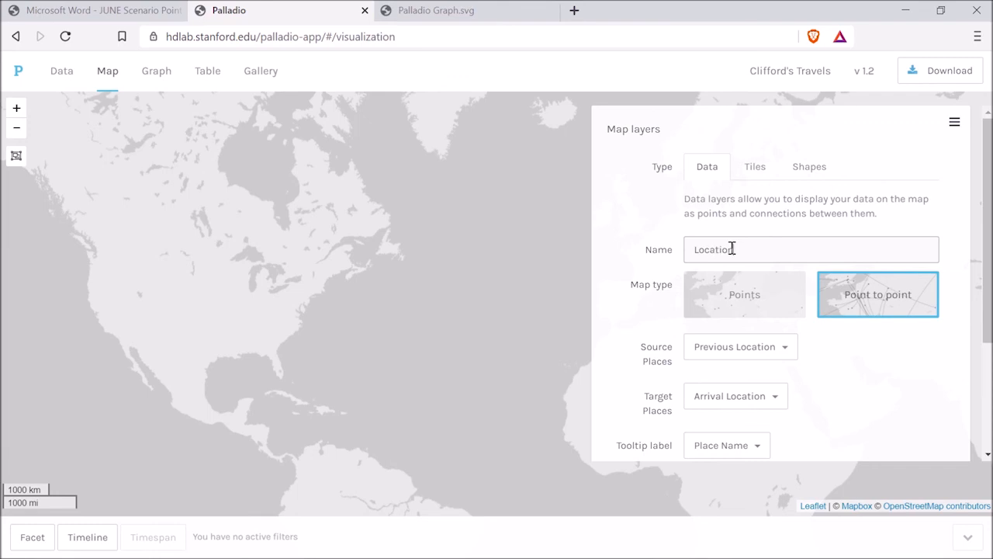
scroll(889, 370, down, 2)
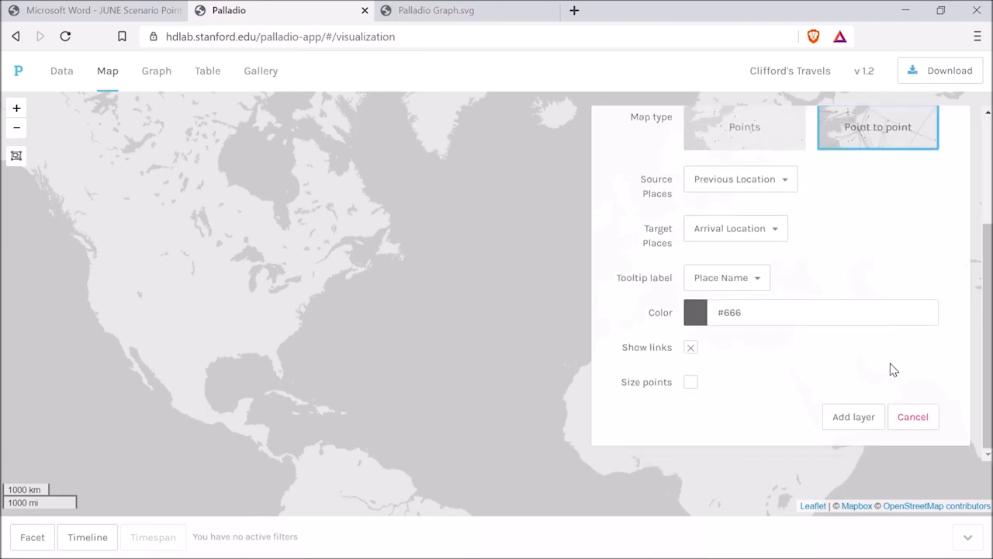
click(853, 417)
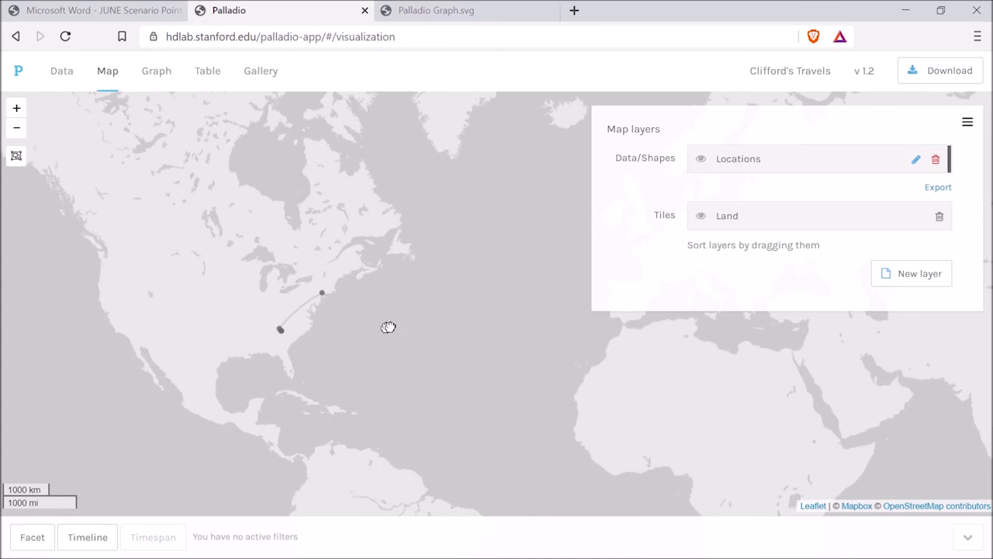
Step: Examine the plotted points and connection lines along the eastern United States at different scales
drag(388, 327, 458, 325)
click(17, 112)
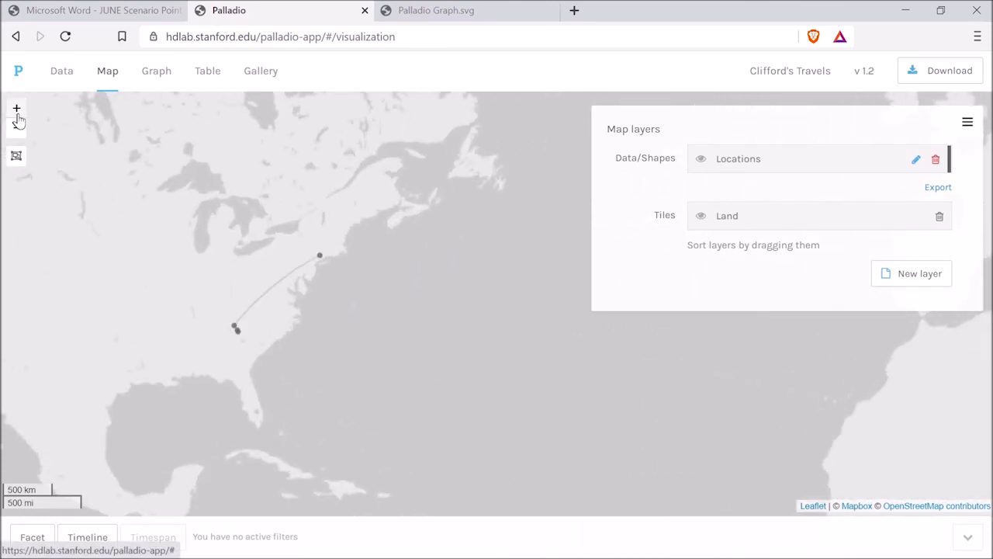
drag(162, 189, 274, 217)
click(17, 111)
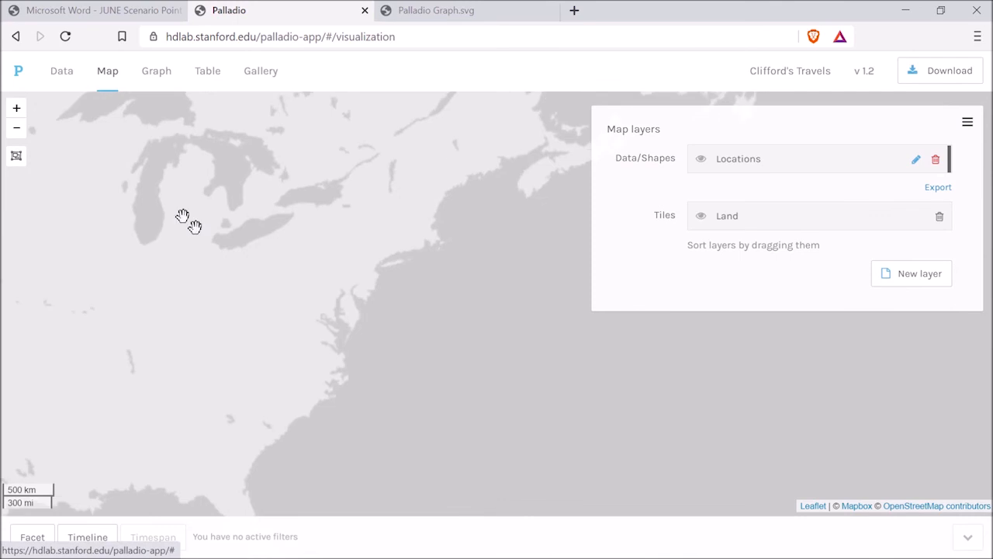
drag(202, 317, 306, 246)
click(16, 111)
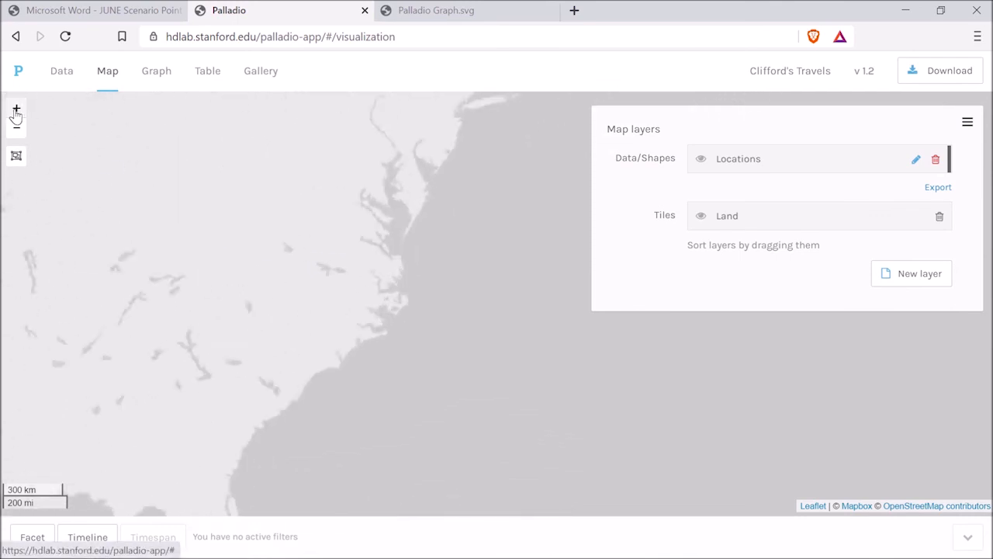
scroll(172, 205, up, 3)
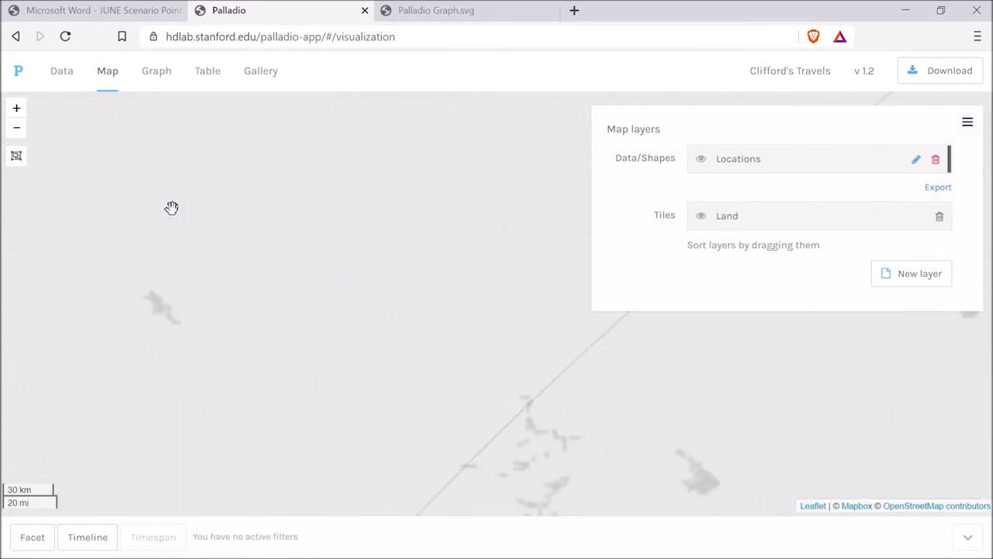
click(16, 130)
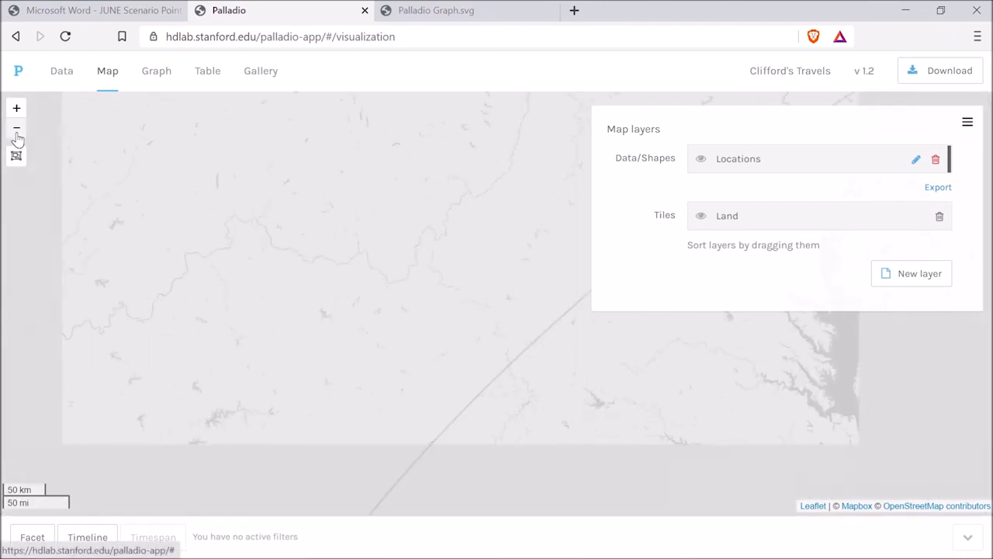
click(16, 129)
click(16, 129)
drag(570, 401, 415, 369)
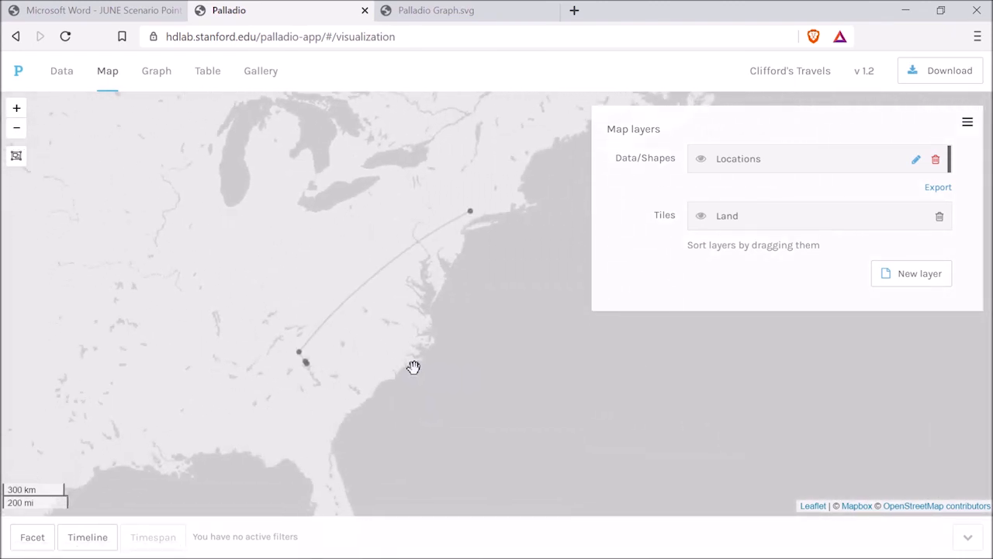
Step: Check the place-name labels of the points at the southern and northern ends of the connection line
click(17, 109)
drag(215, 395, 326, 361)
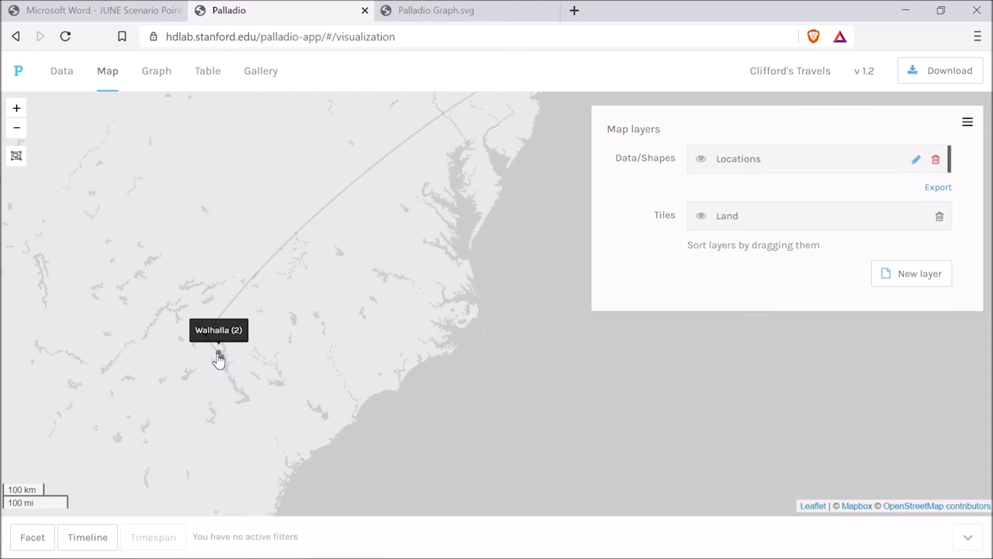
mouse_move(207, 339)
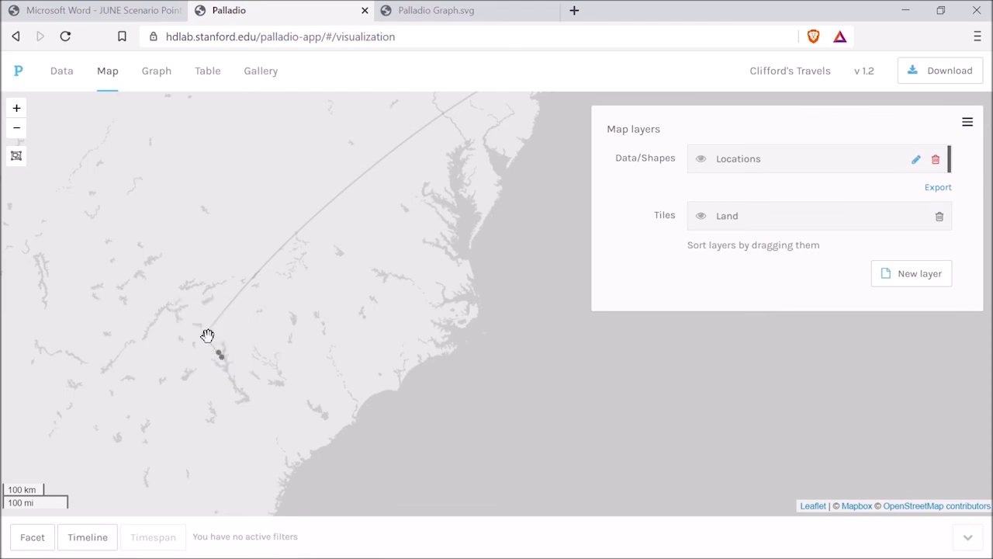
mouse_move(221, 362)
drag(367, 281, 256, 450)
mouse_move(440, 221)
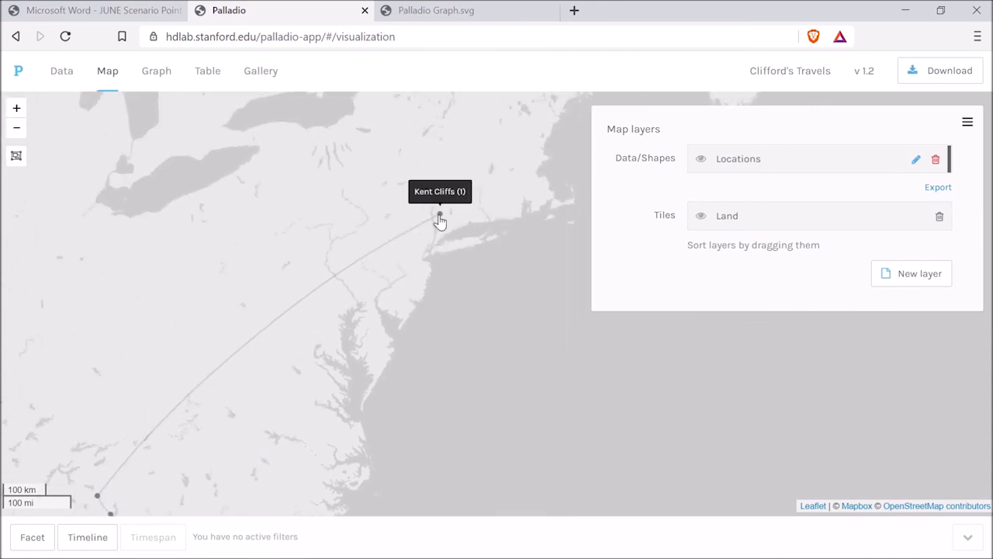
drag(353, 372, 458, 252)
click(16, 127)
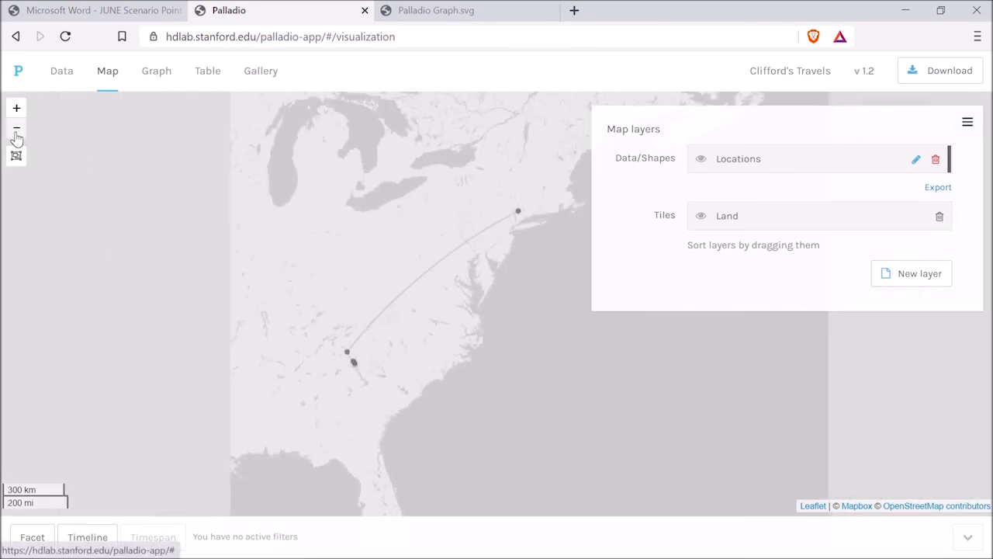
Step: Add a Streets tile layer to the map and centre the view on the eastern United States
click(906, 276)
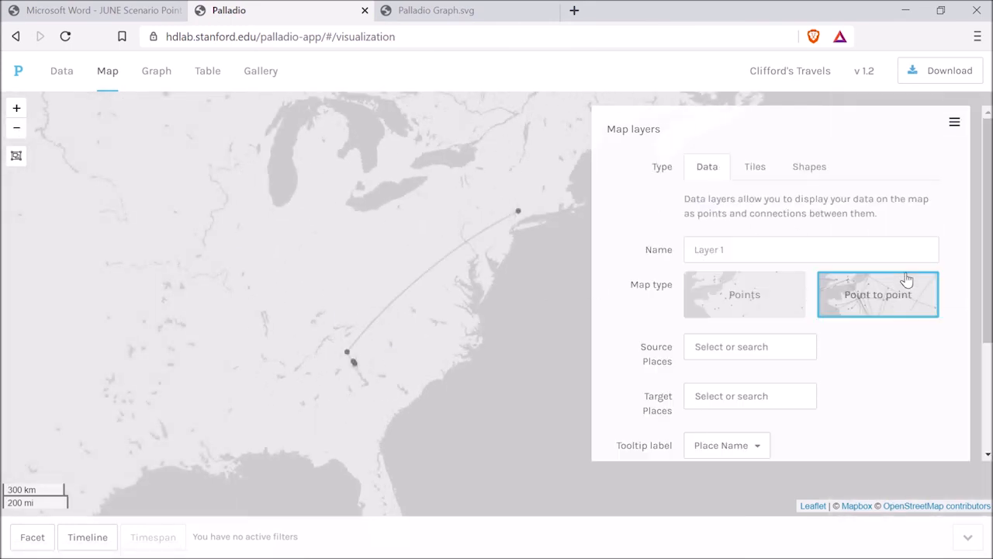
click(751, 169)
click(747, 322)
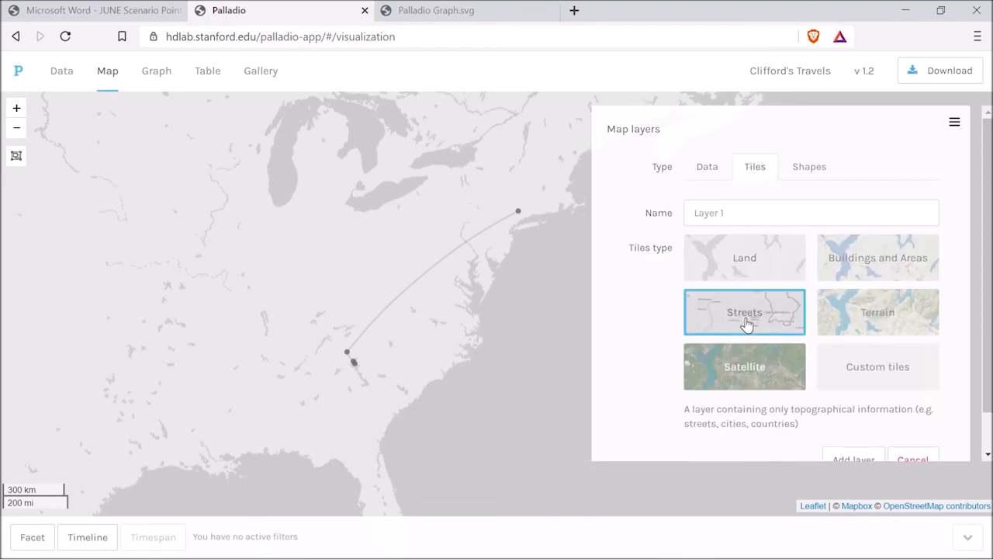
scroll(887, 412, down, 2)
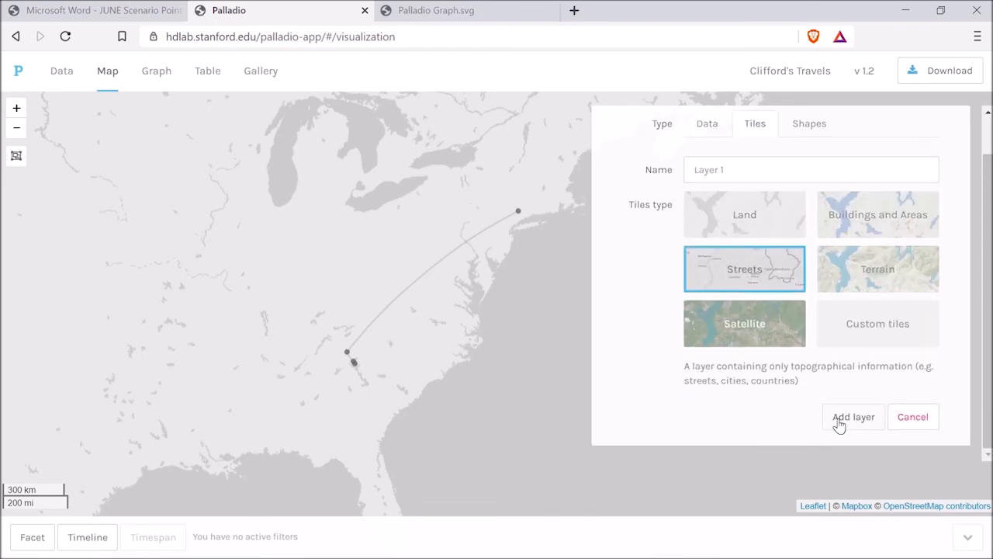
click(838, 424)
drag(457, 344, 507, 339)
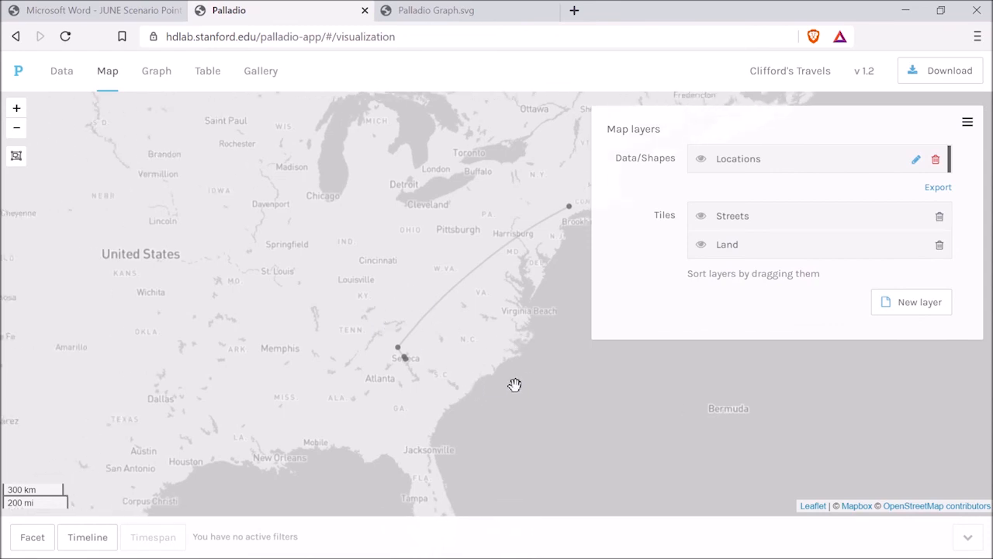
drag(515, 386, 481, 388)
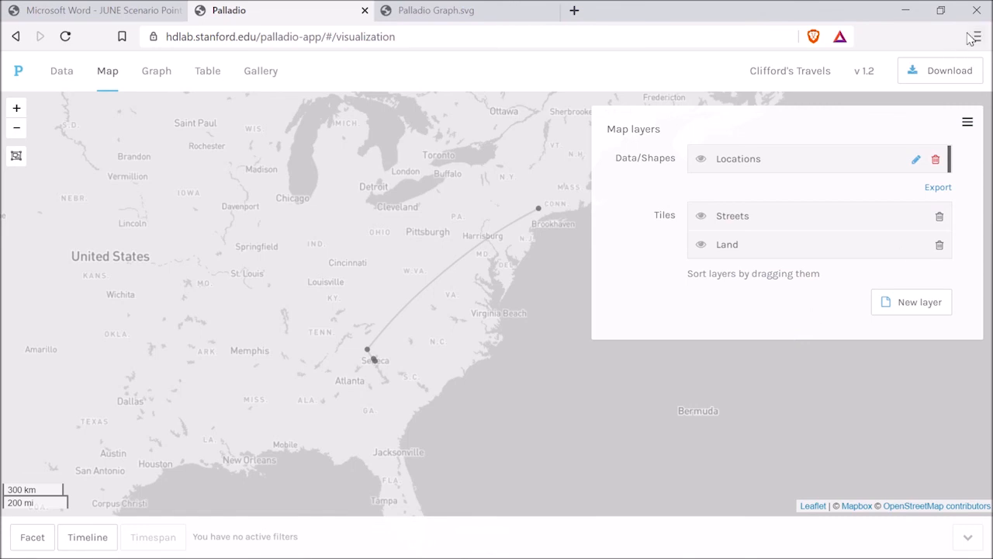
Step: Try the project download as a JSON file and cancel it without saving
click(966, 129)
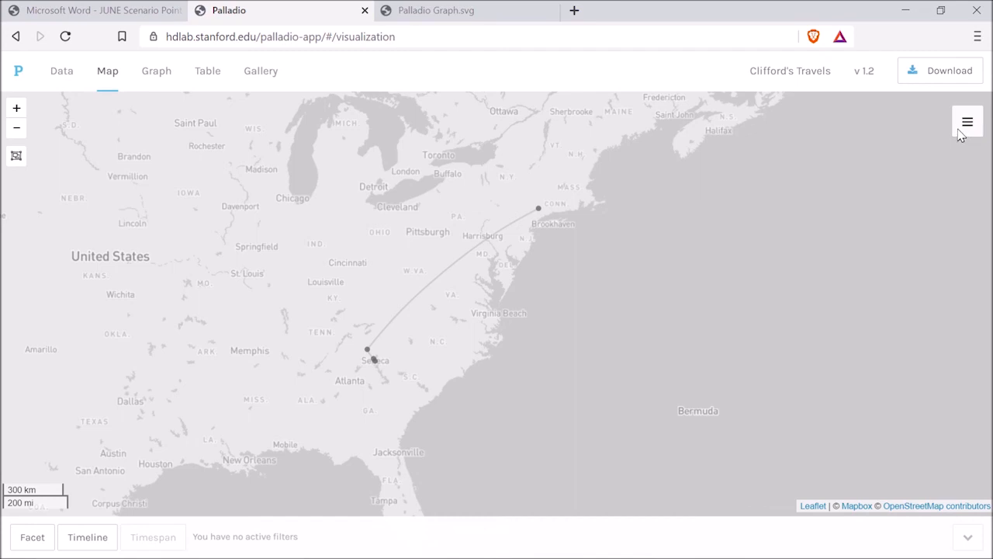
click(967, 126)
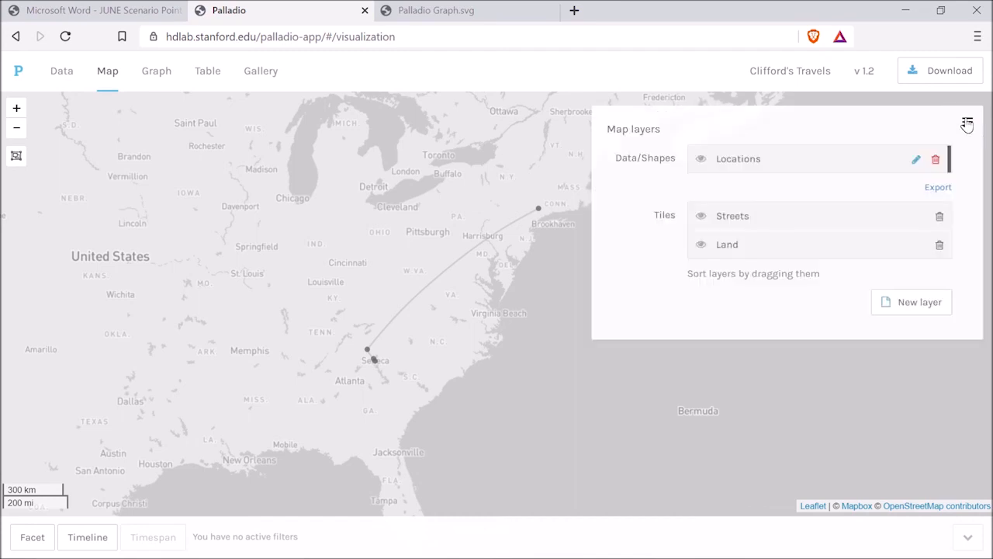
click(943, 71)
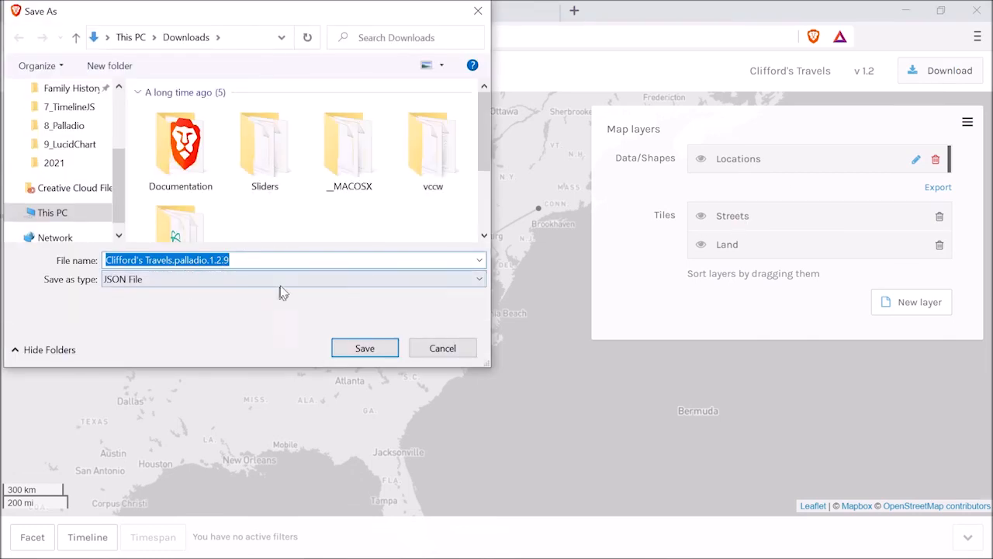
click(444, 350)
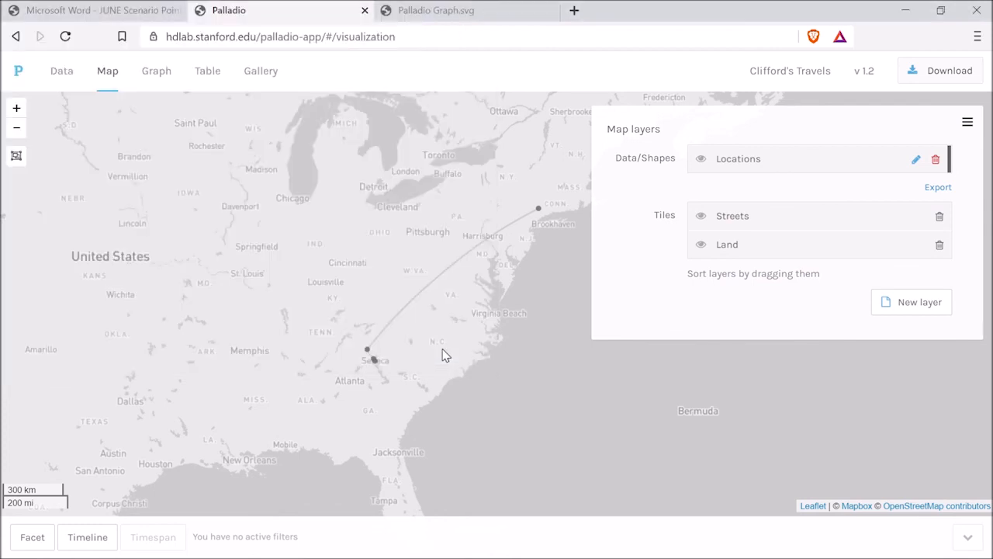
Step: Export the map as the SVG file "Palladio Map", open it for checking and close it again
click(945, 190)
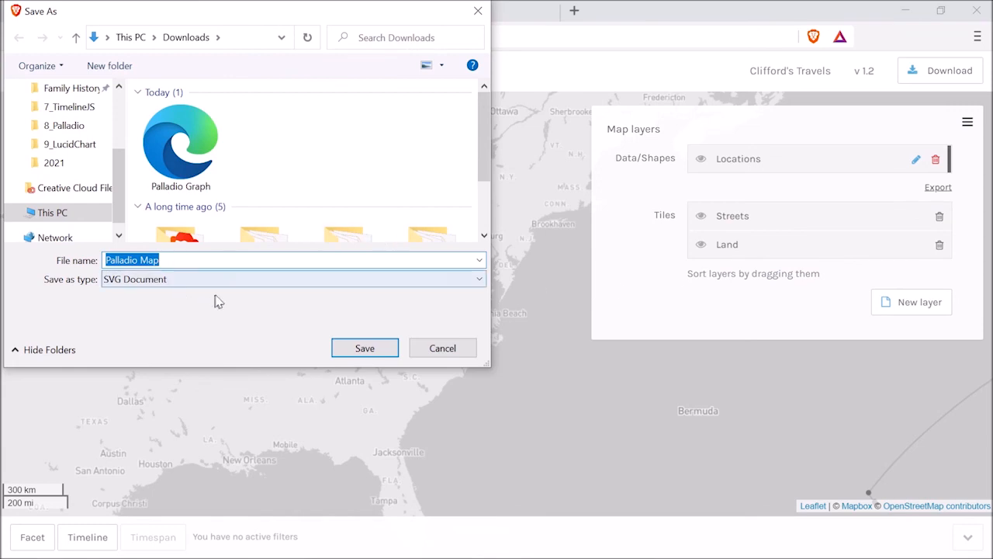
click(365, 348)
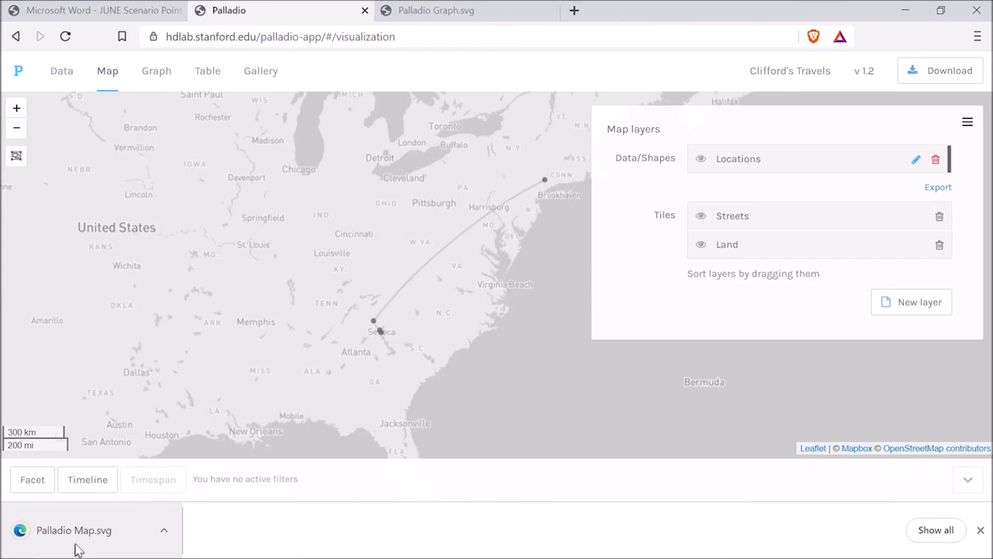
click(92, 532)
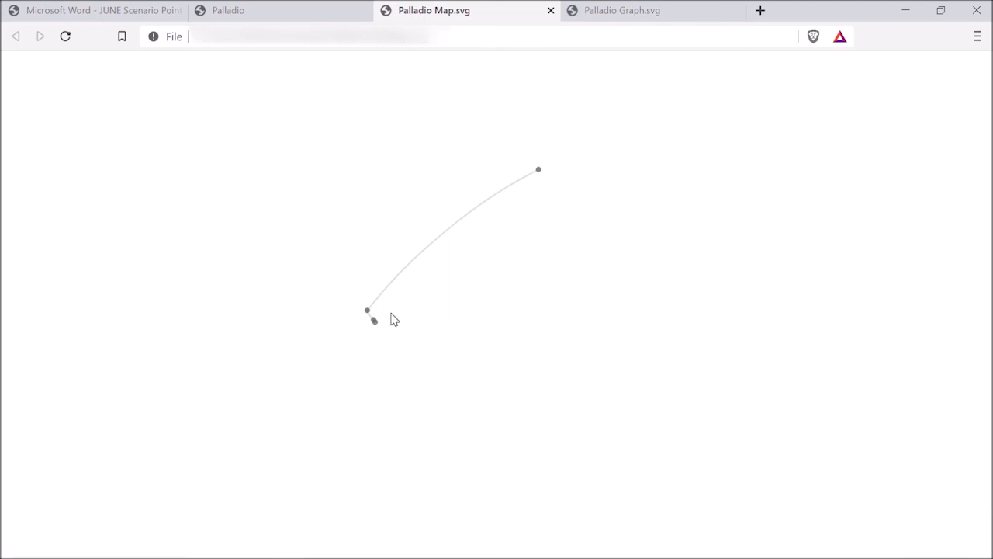
click(550, 11)
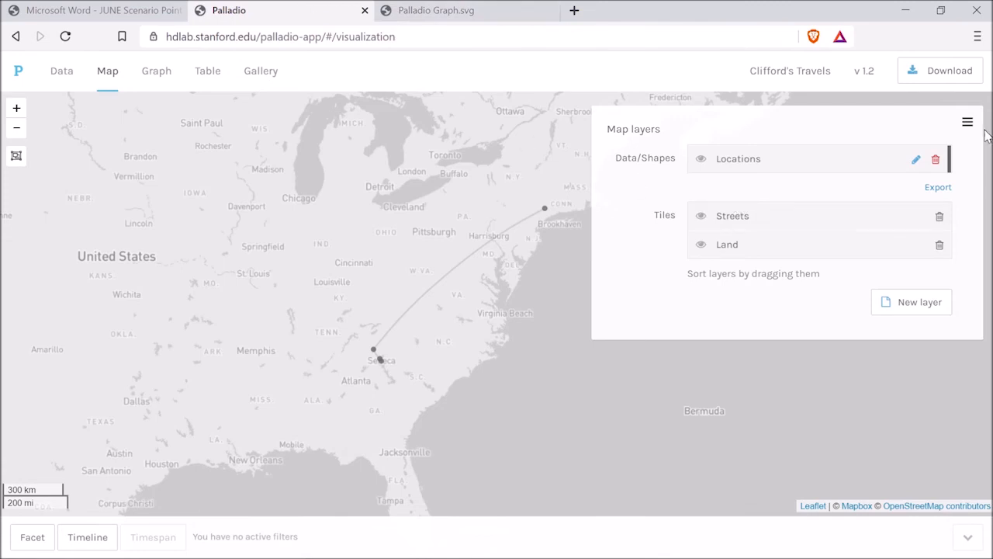
Step: Hide the map layer settings, switch to Snipping Tool and capture the map area around the connected places
click(967, 125)
drag(803, 184, 741, 209)
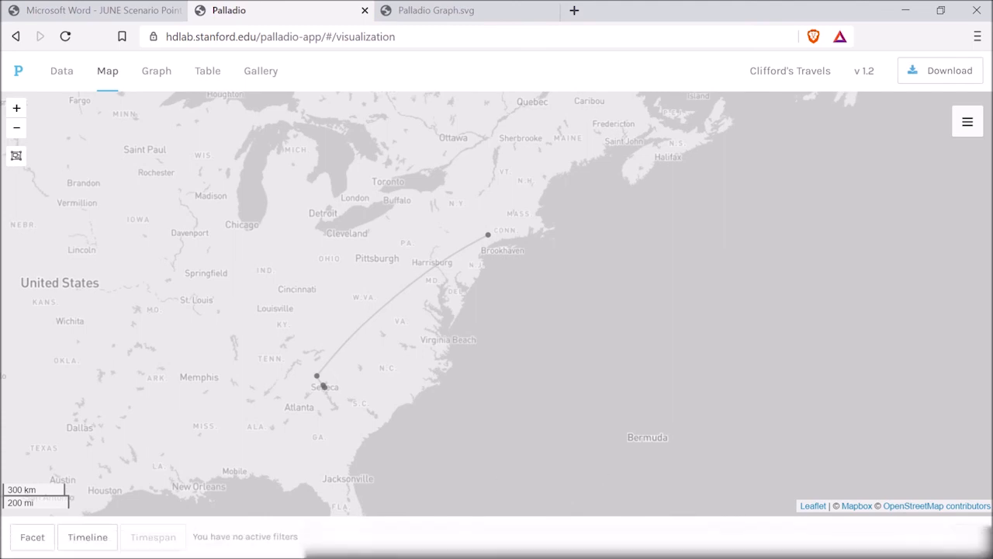
click(197, 553)
text(sni)
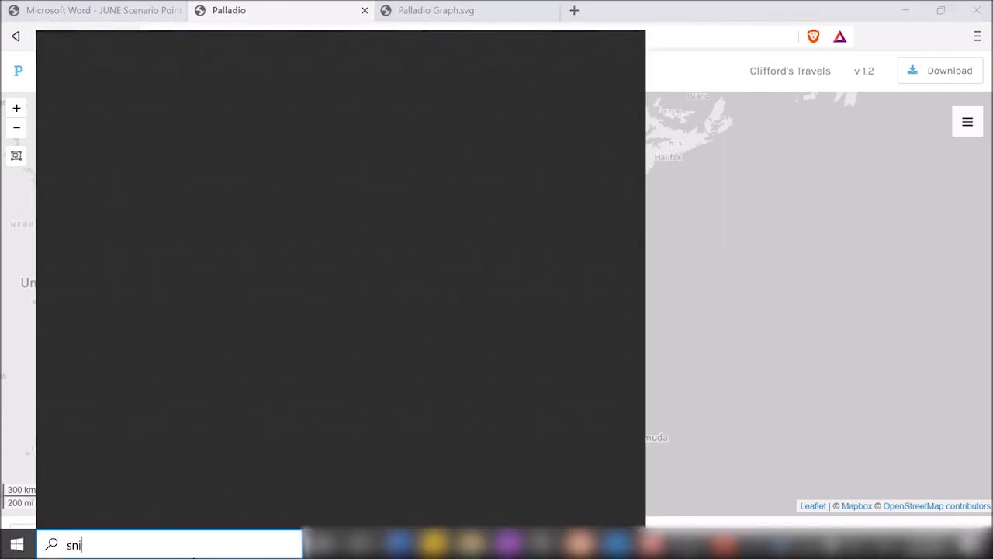
text(pp)
key(Return)
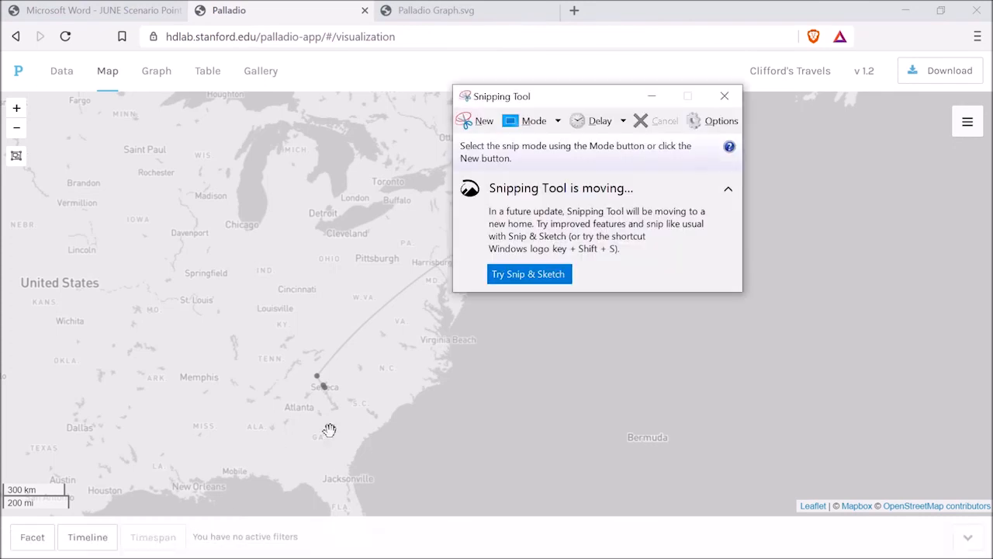
click(474, 121)
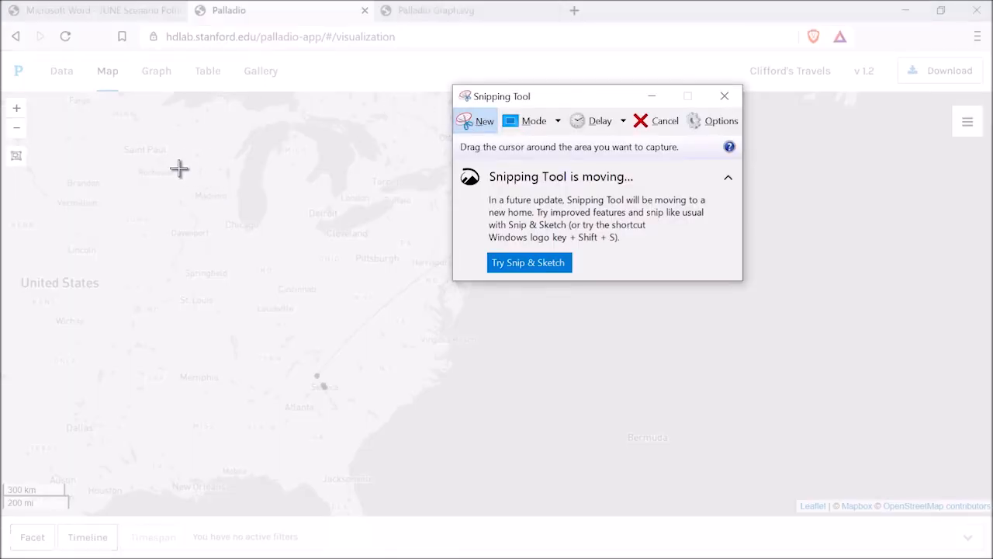
drag(169, 152, 586, 509)
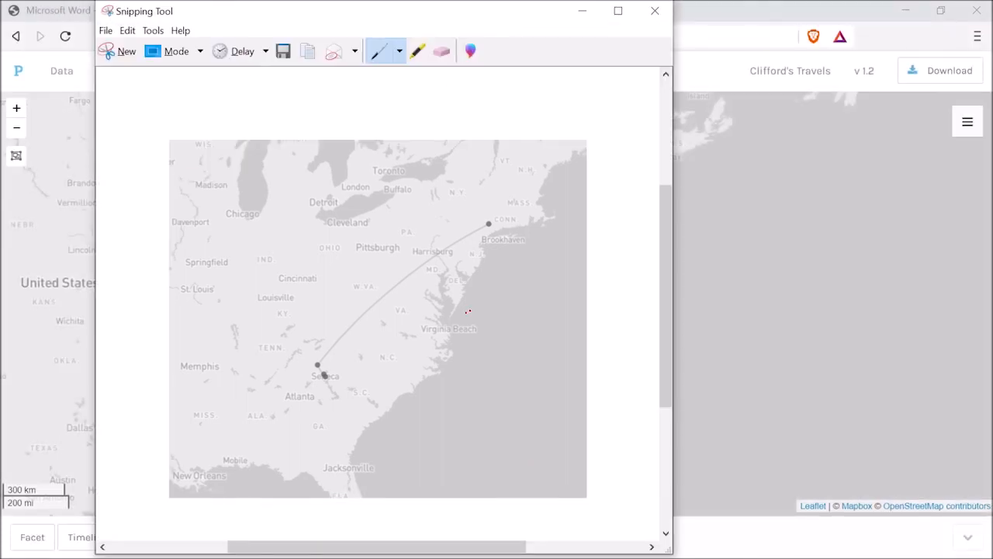